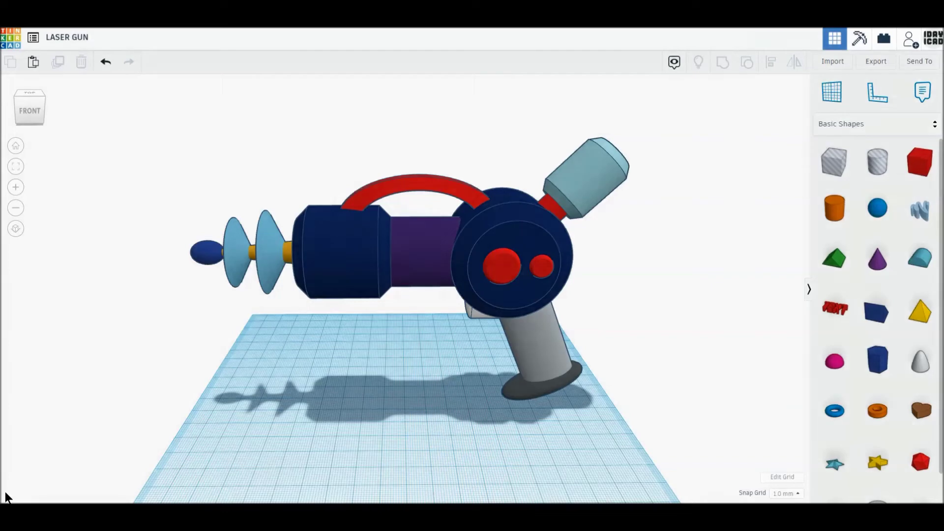
# Orbit, tilt and zoom around the finished laser gun to inspect it from several angles
pyautogui.moveTo(8, 497); pyautogui.dragTo(353, 496, button='right')
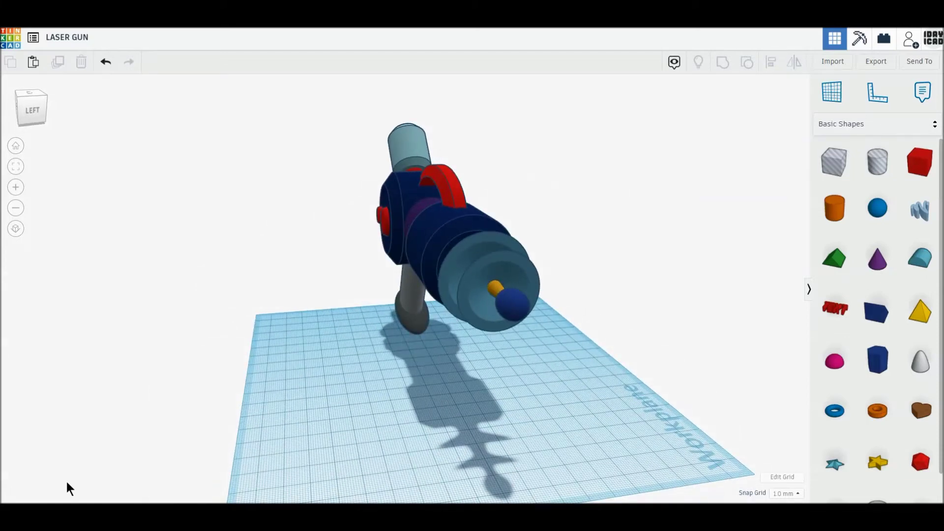
pyautogui.moveTo(25, 495); pyautogui.dragTo(139, 498, button='right')
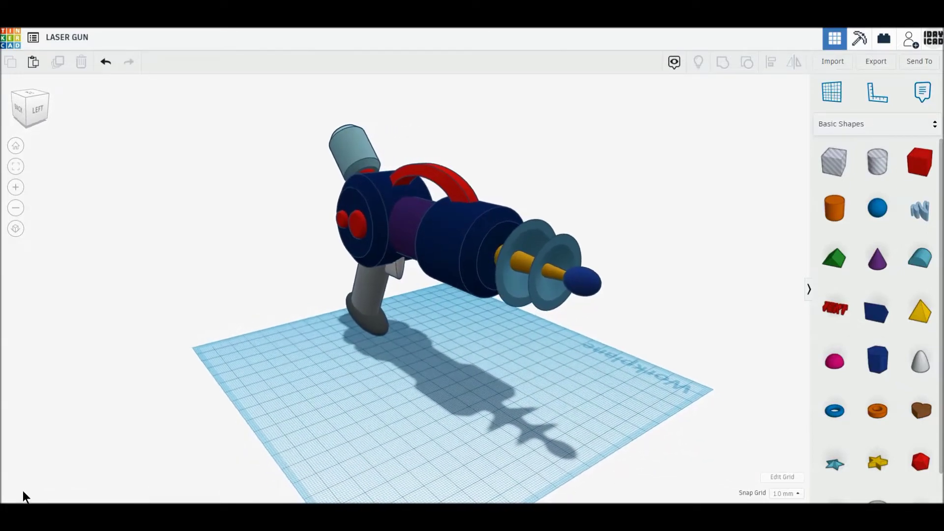
pyautogui.moveTo(15, 494)
pyautogui.mouseDown(button='right')
pyautogui.moveTo(527, 499)
pyautogui.moveTo(714, 484)
pyautogui.mouseUp(button='right')
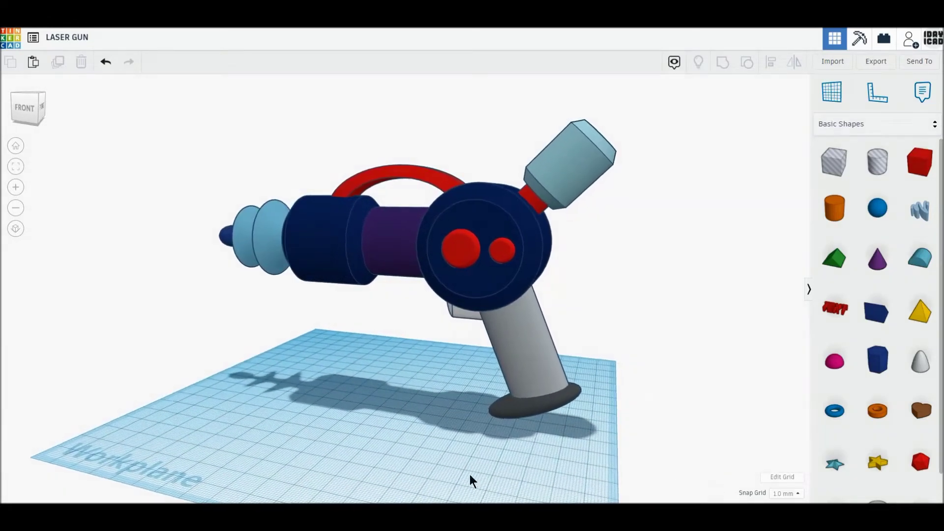
pyautogui.moveTo(66, 479); pyautogui.dragTo(128, 493, button='right')
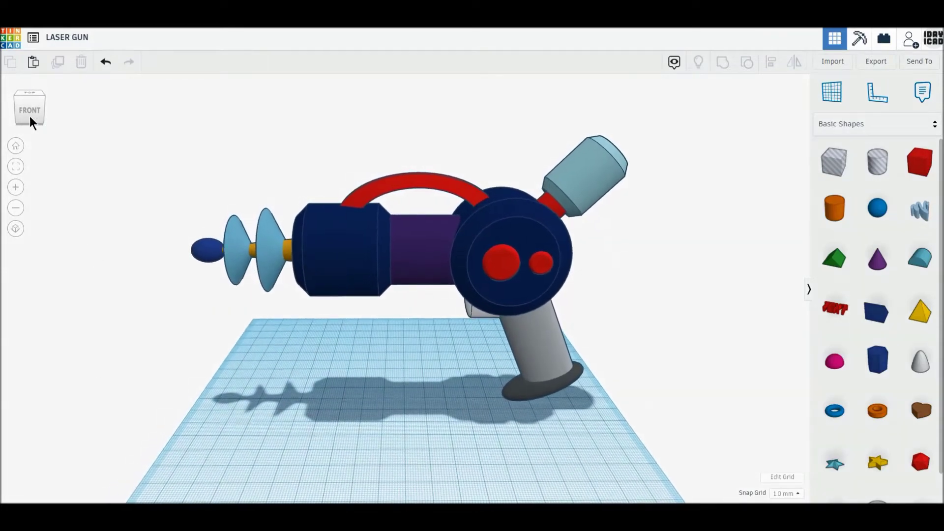
pyautogui.click(27, 98)
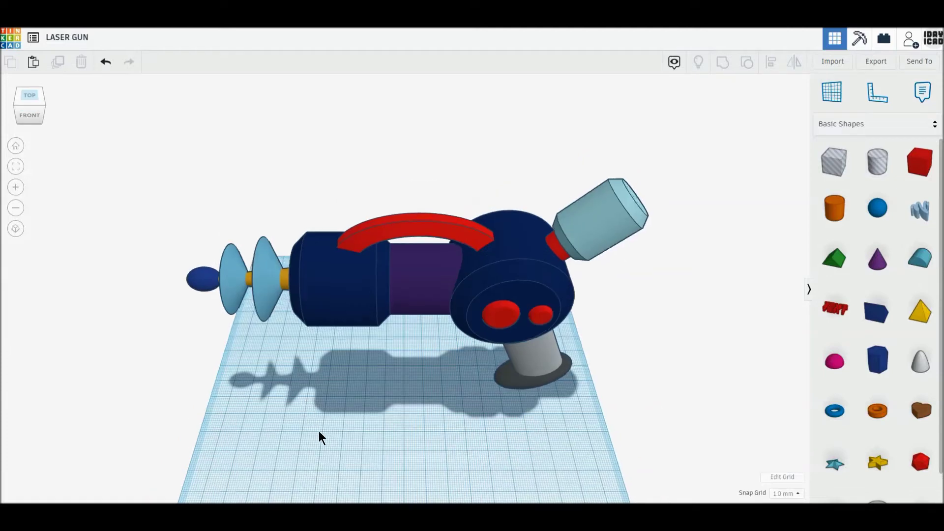
pyautogui.scroll(2, 320, 432)
pyautogui.scroll(2, 338, 472)
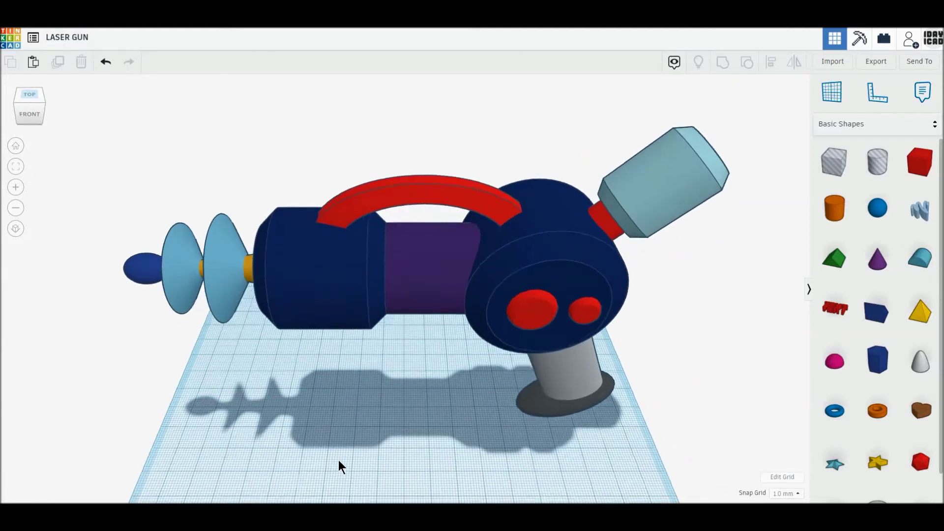
pyautogui.moveTo(338, 448); pyautogui.dragTo(340, 439, button='right')
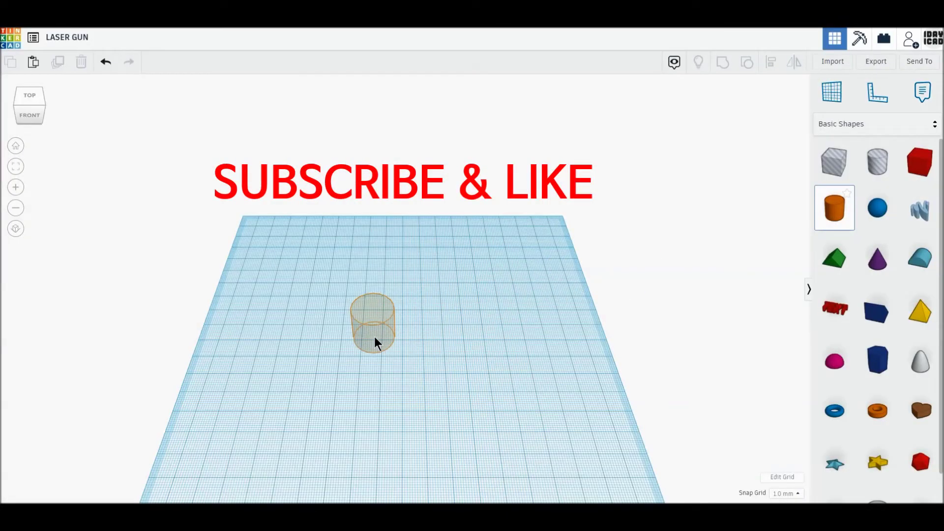
# Place a cylinder on the workplane and duplicate it into a row of three
pyautogui.click(373, 336)
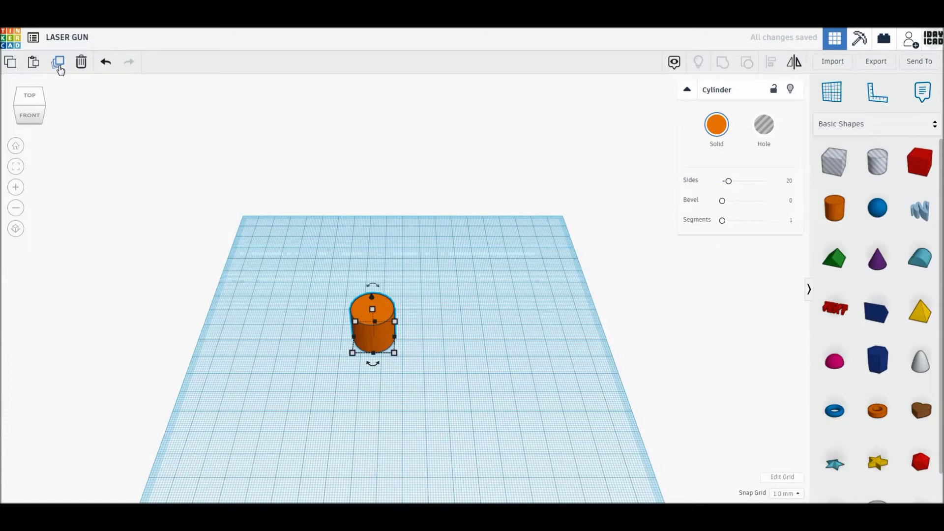
pyautogui.click(60, 70)
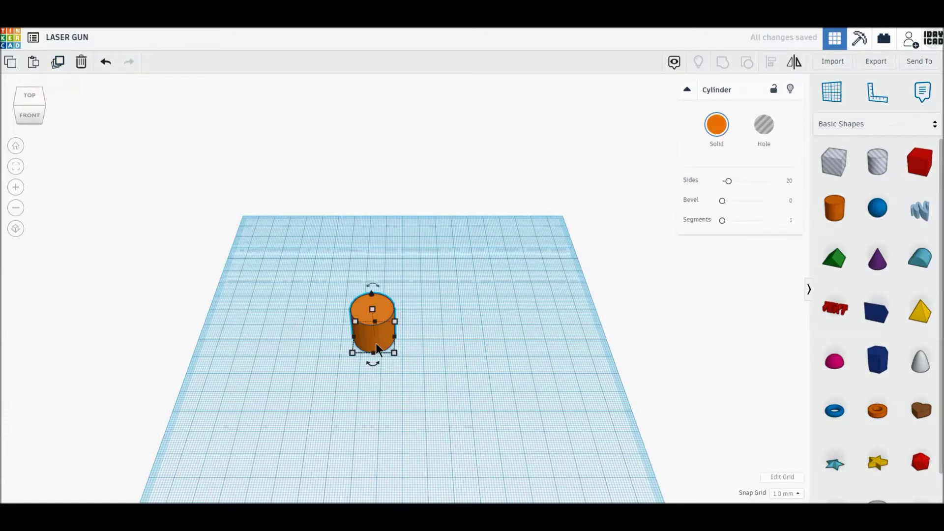
pyautogui.moveTo(375, 343); pyautogui.dragTo(503, 341)
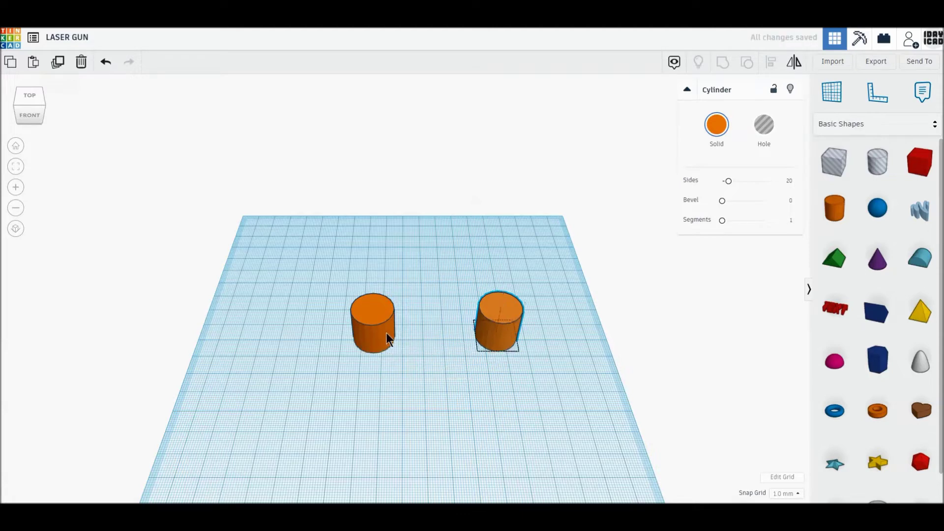
pyautogui.keyDown('alt'); pyautogui.moveTo(385, 332); pyautogui.dragTo(445, 334); pyautogui.keyUp('alt')
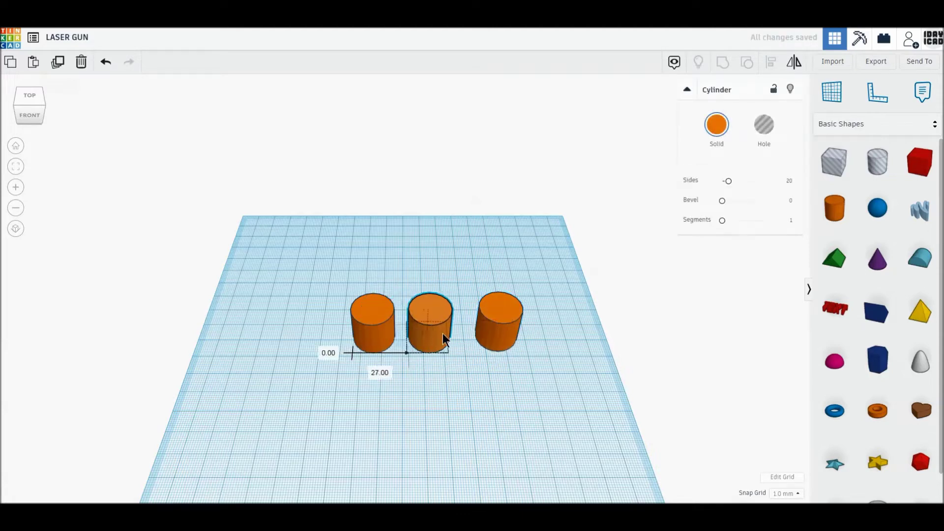
# Make the left cylinder 40×40×40 mm with more sides and a bevelled top edge
pyautogui.click(372, 347)
pyautogui.click(305, 337)
pyautogui.write('40')
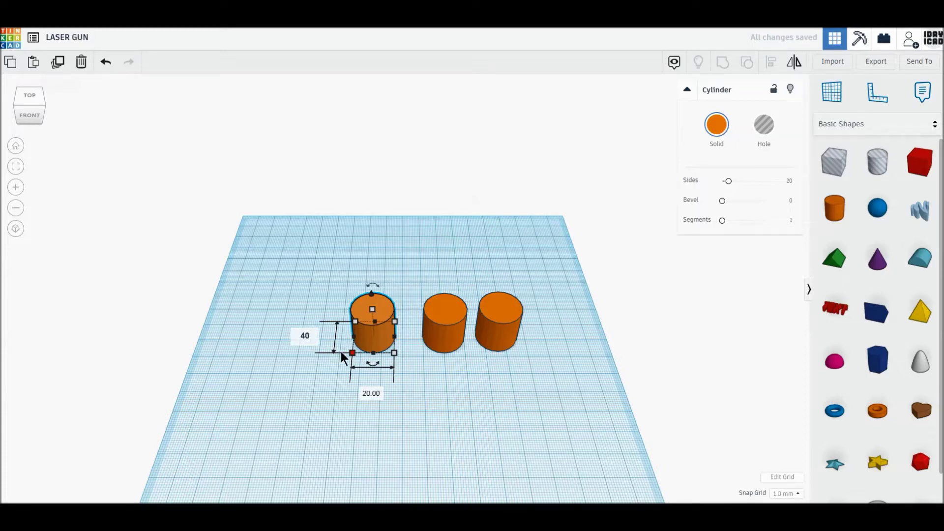
pyautogui.press('Return')
pyautogui.scroll(2, 336, 423)
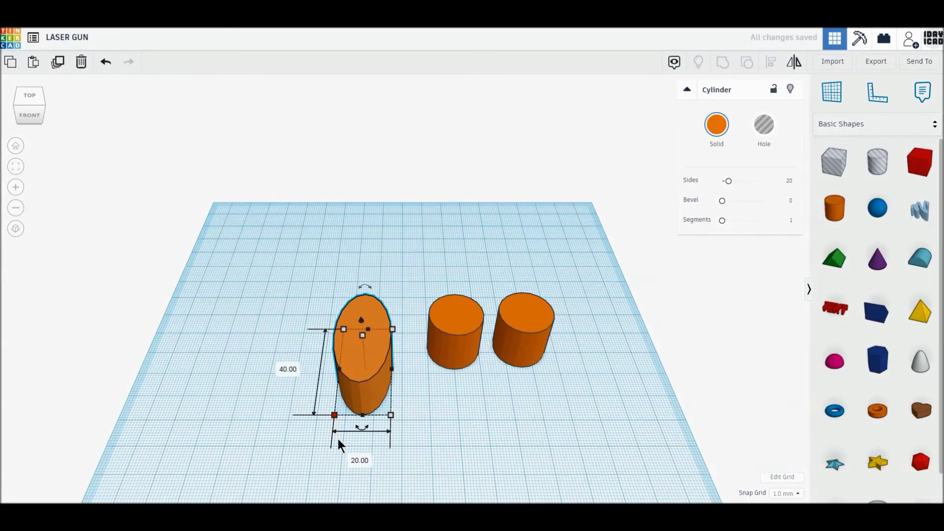
pyautogui.click(354, 461)
pyautogui.write('40')
pyautogui.press('Return')
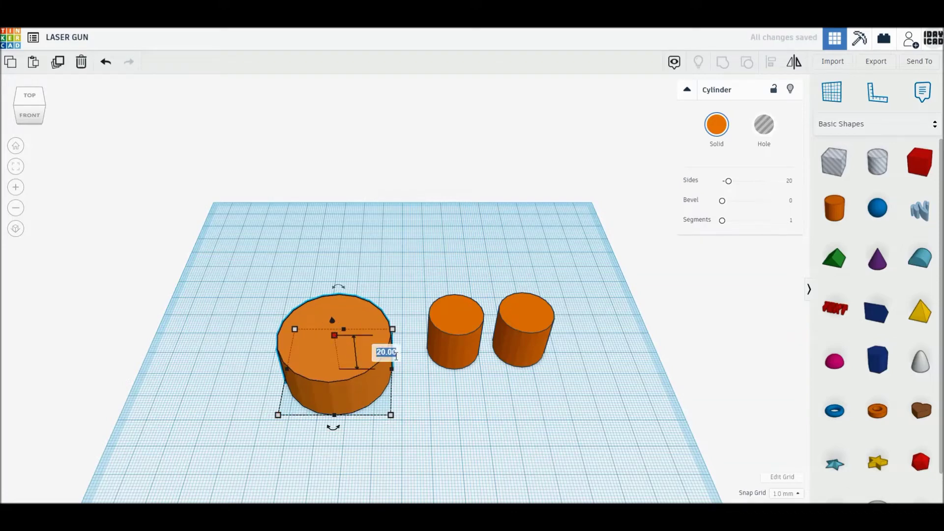
pyautogui.write('40')
pyautogui.press('Return')
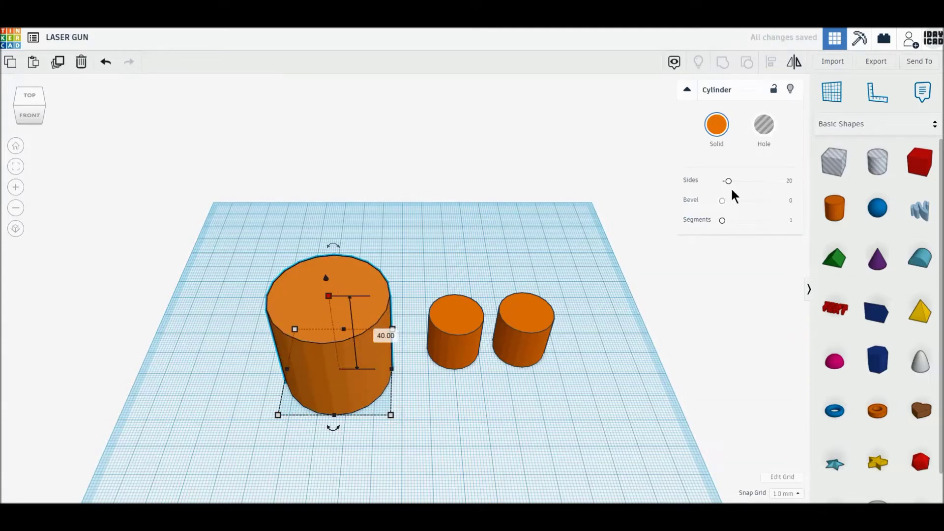
pyautogui.moveTo(766, 190); pyautogui.dragTo(811, 185)
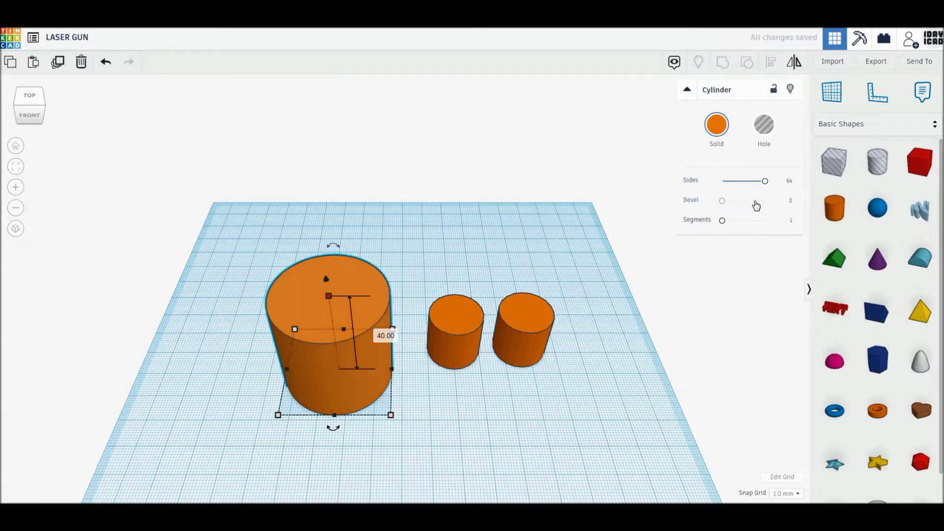
pyautogui.moveTo(722, 200); pyautogui.dragTo(765, 201)
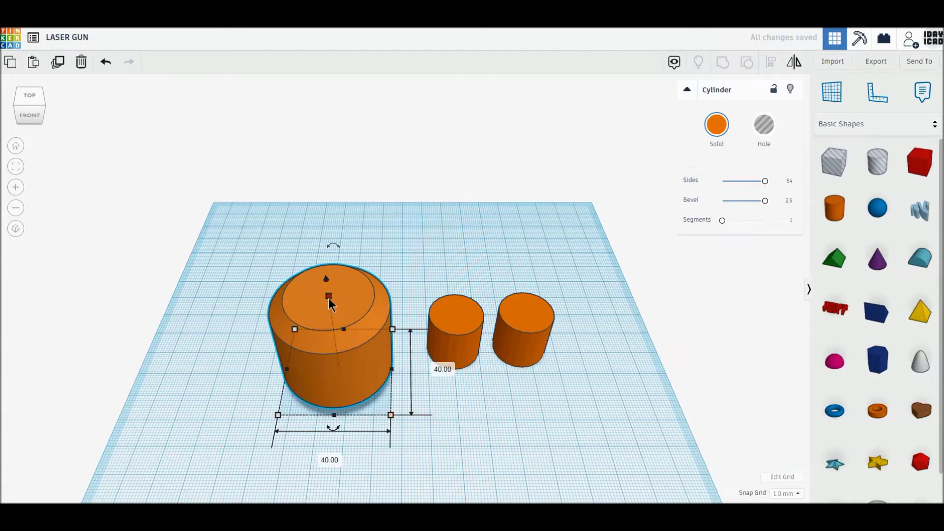
# Resize the middle cylinder to 30×30 mm footprint and 60 mm height
pyautogui.click(451, 342)
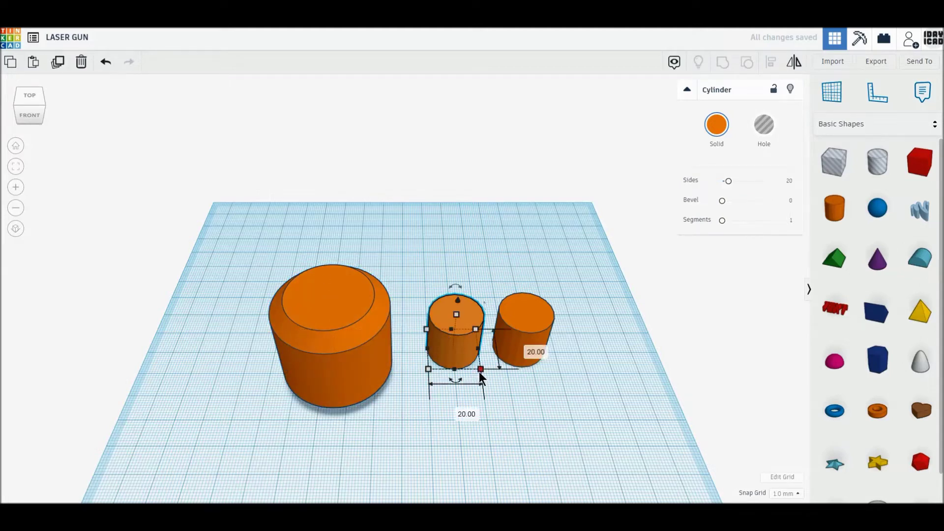
pyautogui.click(464, 413)
pyautogui.write('30')
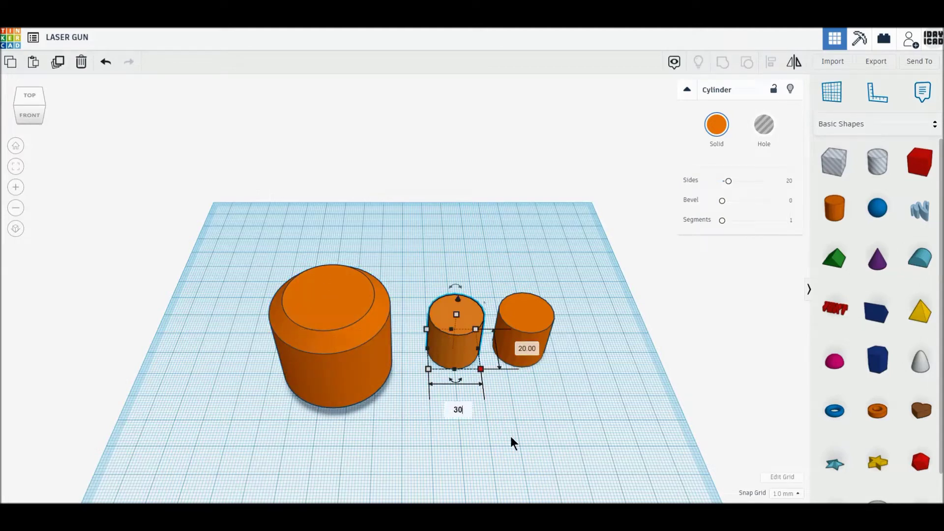
pyautogui.press('Return')
pyautogui.write('30')
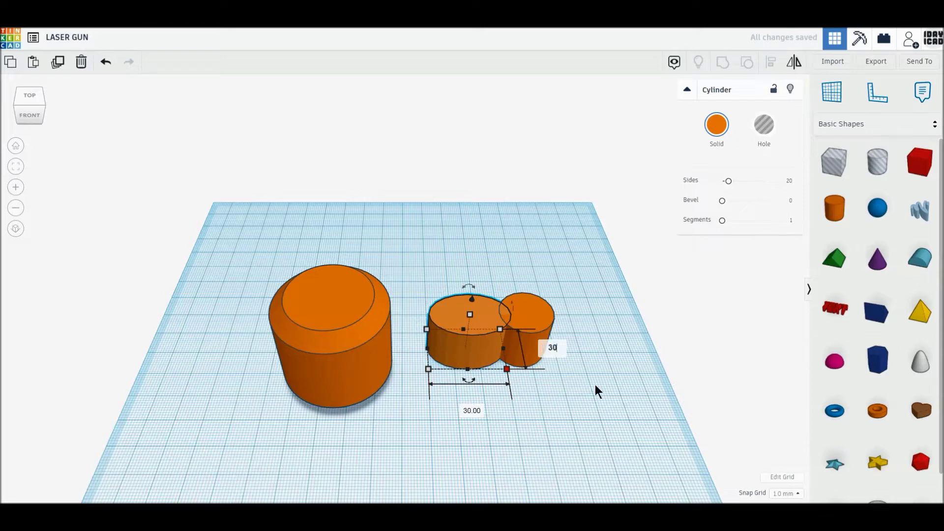
pyautogui.press('Return')
pyautogui.click(517, 343)
pyautogui.write('60')
pyautogui.press('Return')
# Give the tall cylinder maximum sides, lay it flat at 90°, and move it behind the others
pyautogui.moveTo(728, 181); pyautogui.dragTo(801, 180)
pyautogui.moveTo(483, 196); pyautogui.dragTo(420, 269)
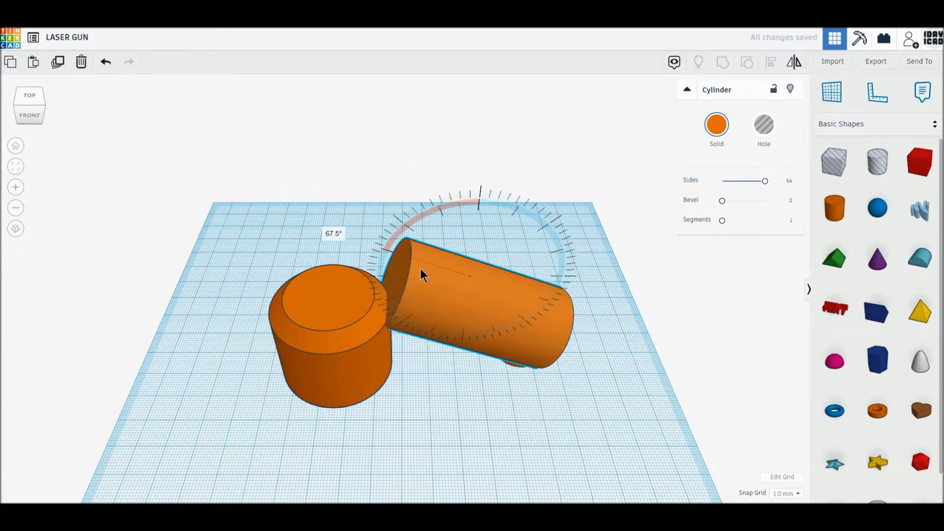
pyautogui.moveTo(420, 269); pyautogui.dragTo(418, 273)
pyautogui.moveTo(440, 303)
pyautogui.mouseDown()
pyautogui.moveTo(405, 255)
pyautogui.moveTo(418, 274)
pyautogui.mouseUp()
# Make the right cylinder 50×50×40 mm with 64 sides and a 2.5 bevel
pyautogui.click(515, 352)
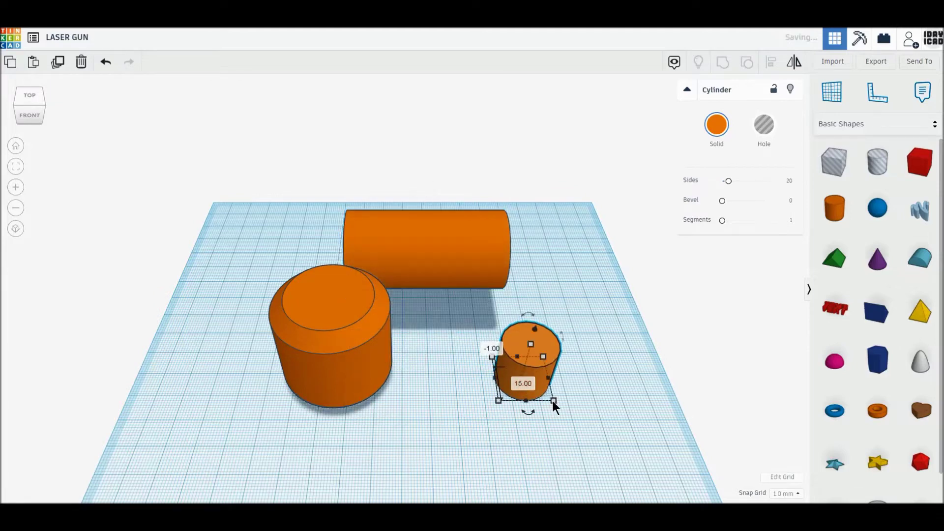
pyautogui.moveTo(553, 400)
pyautogui.click(542, 443)
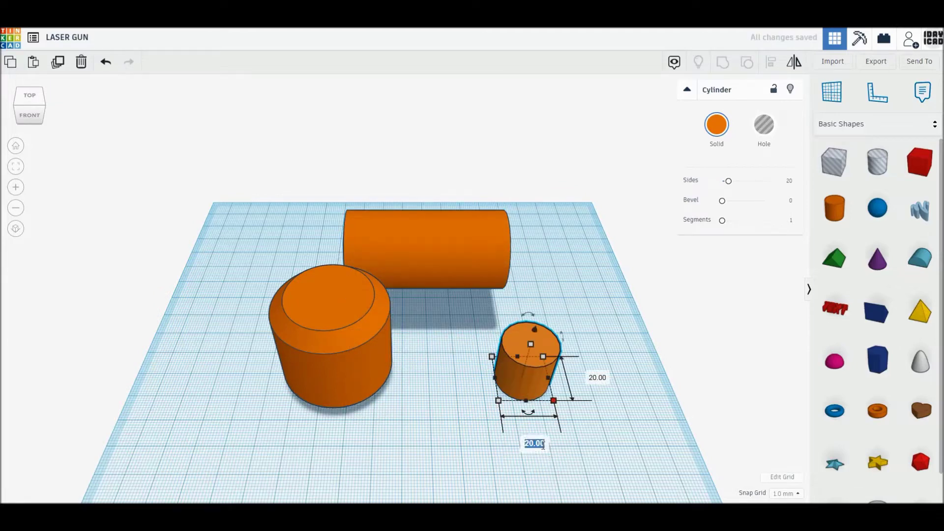
pyautogui.write('50')
pyautogui.press('Return')
pyautogui.click(680, 386)
pyautogui.write('50')
pyautogui.press('Return')
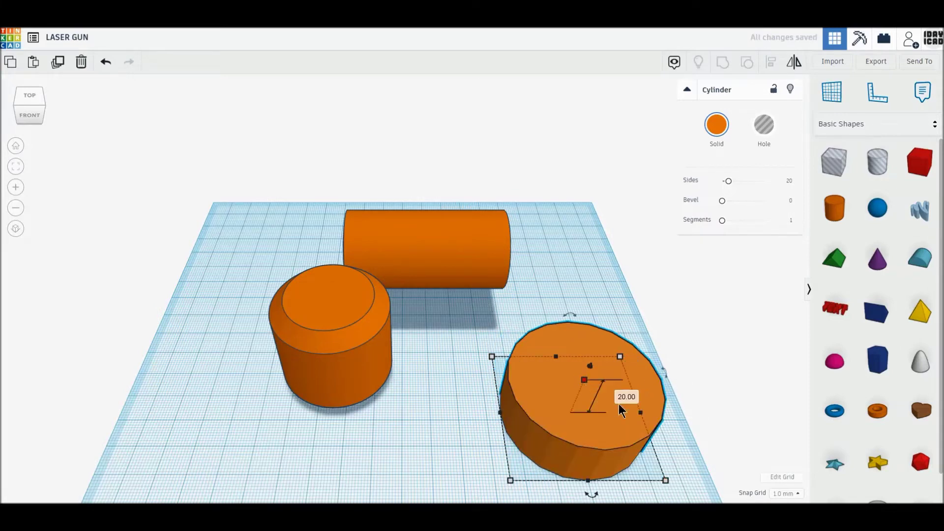
pyautogui.write('40')
pyautogui.press('Return')
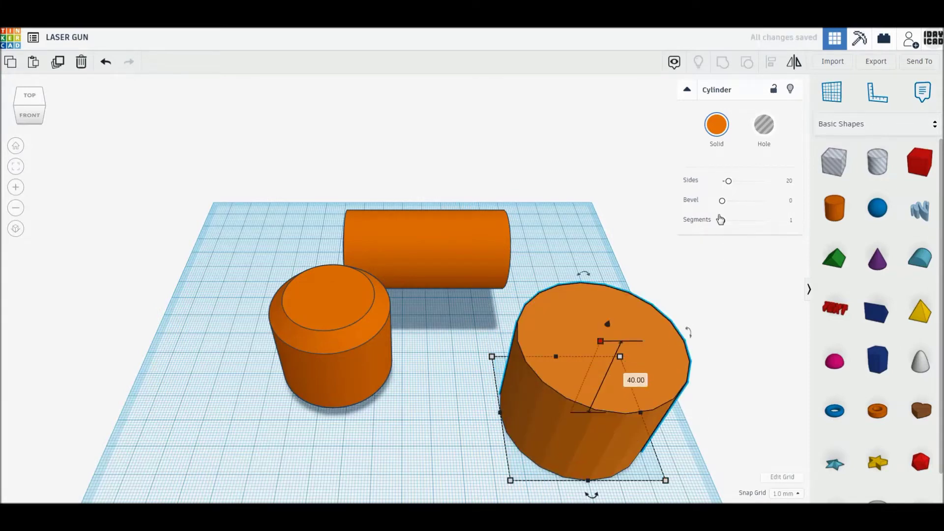
pyautogui.moveTo(729, 180); pyautogui.dragTo(774, 179)
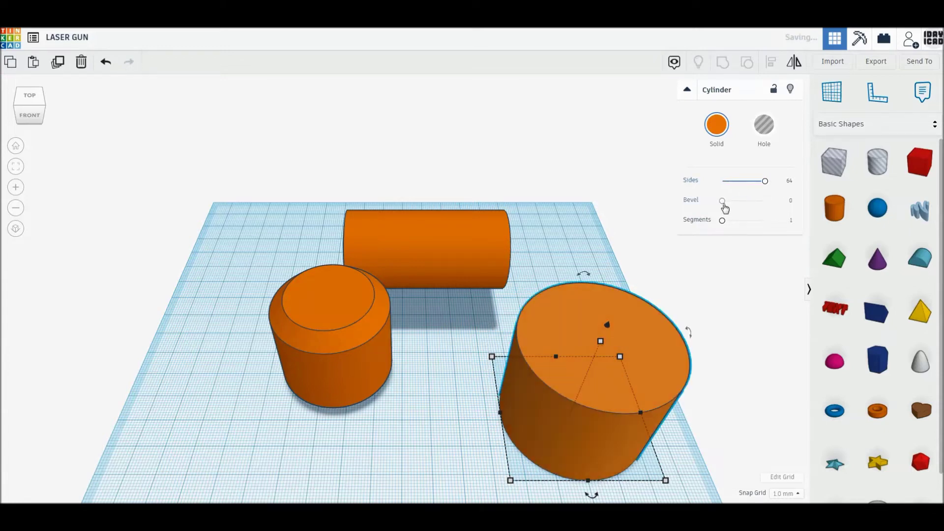
pyautogui.moveTo(723, 201); pyautogui.dragTo(773, 199)
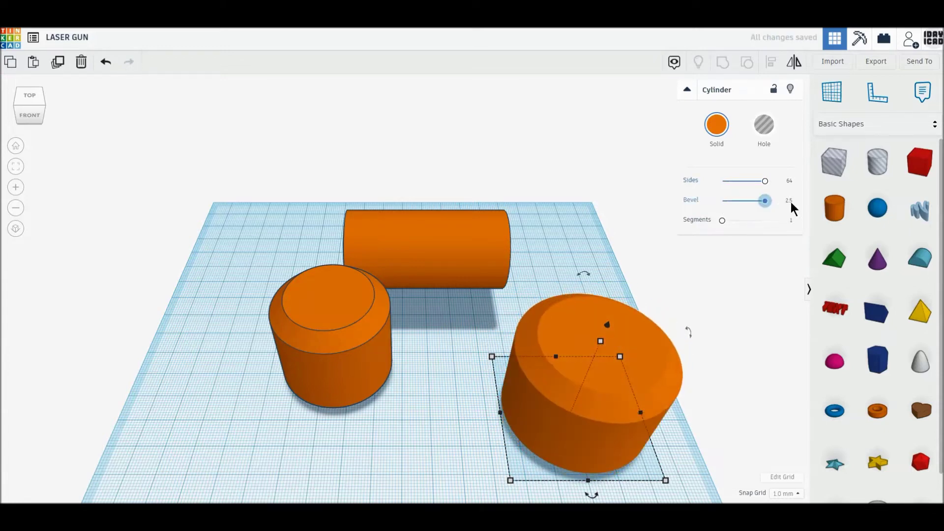
pyautogui.click(27, 97)
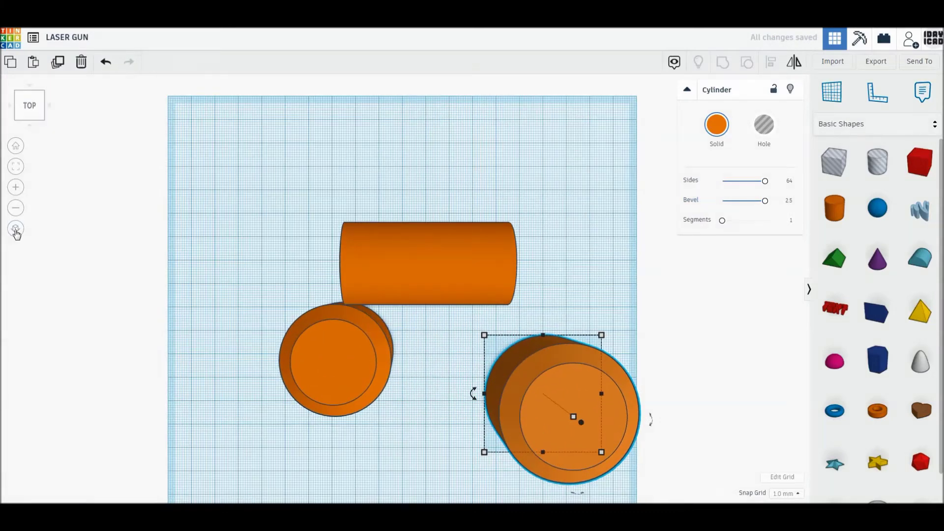
# Move the left cylinder and drum up against the barrel and tip the left cylinder 90° onto its side
pyautogui.click(15, 229)
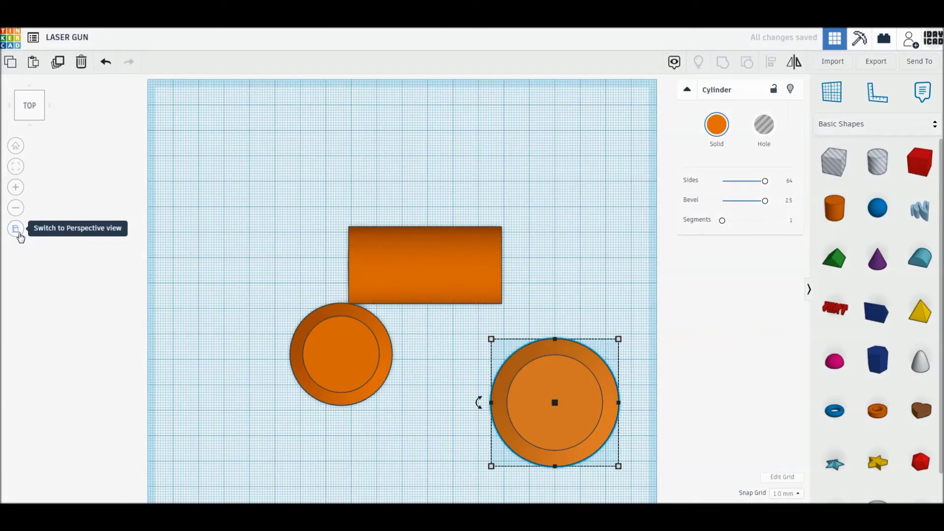
pyautogui.moveTo(348, 379); pyautogui.dragTo(335, 358)
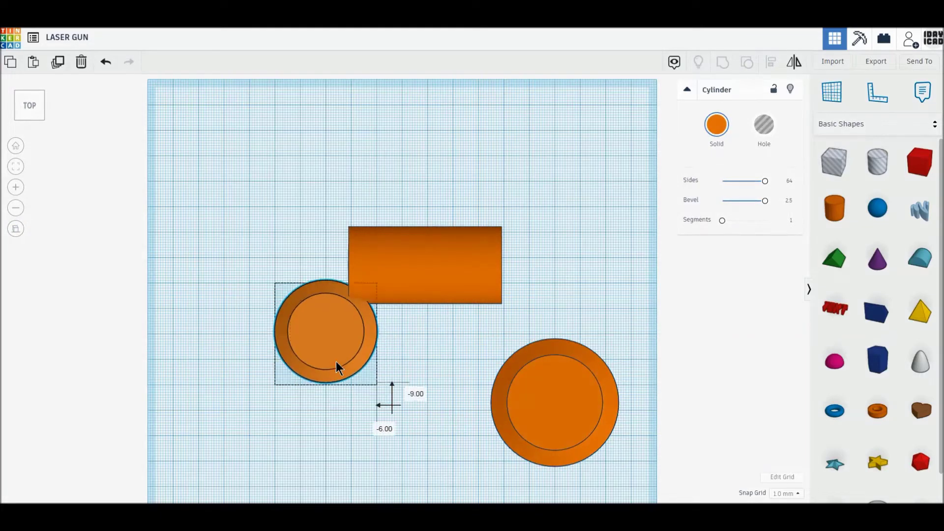
pyautogui.moveTo(539, 424); pyautogui.dragTo(509, 350)
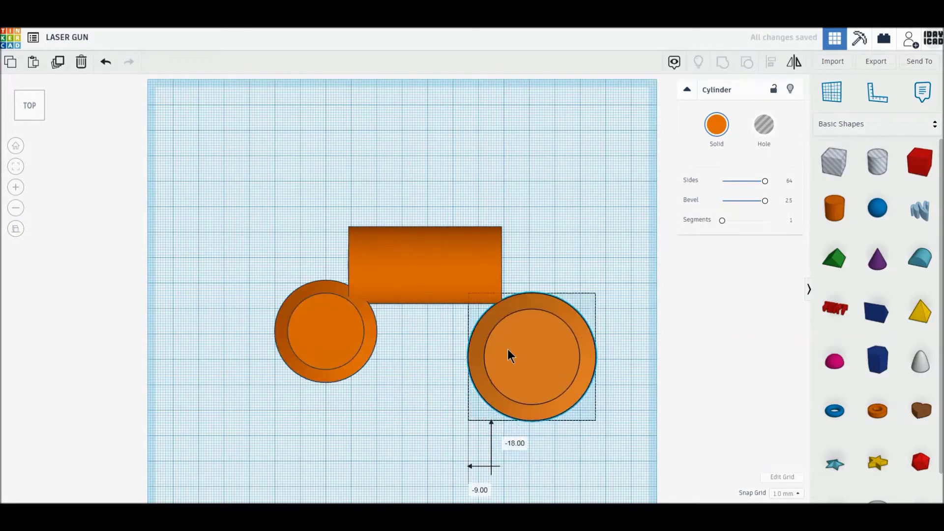
pyautogui.click(31, 118)
pyautogui.click(316, 270)
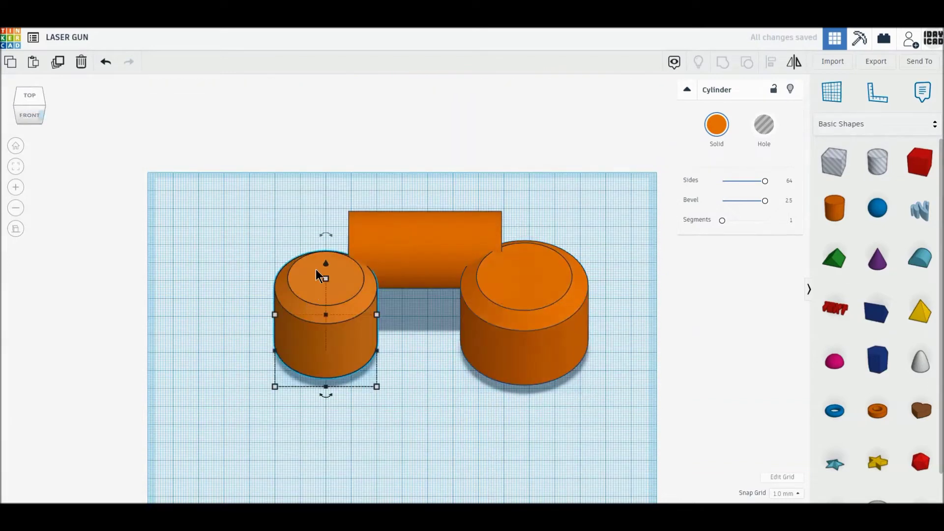
pyautogui.moveTo(325, 237); pyautogui.dragTo(300, 275)
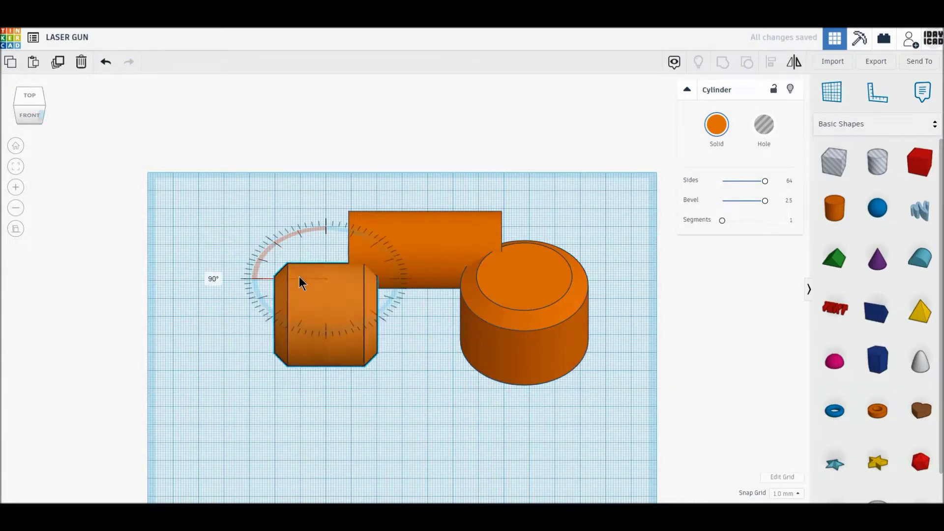
# In top view, nudge the rotated cylinder into line with the arrow keys
pyautogui.click(27, 95)
pyautogui.scroll(2, 310, 365)
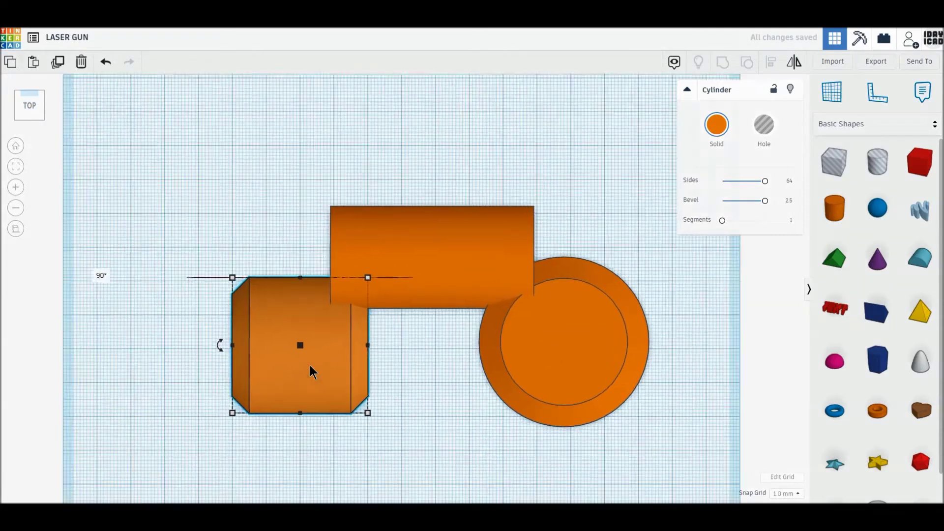
pyautogui.scroll(3, 385, 375)
pyautogui.moveTo(385, 375); pyautogui.dragTo(383, 335, button='middle')
pyautogui.scroll(-1, 383, 335)
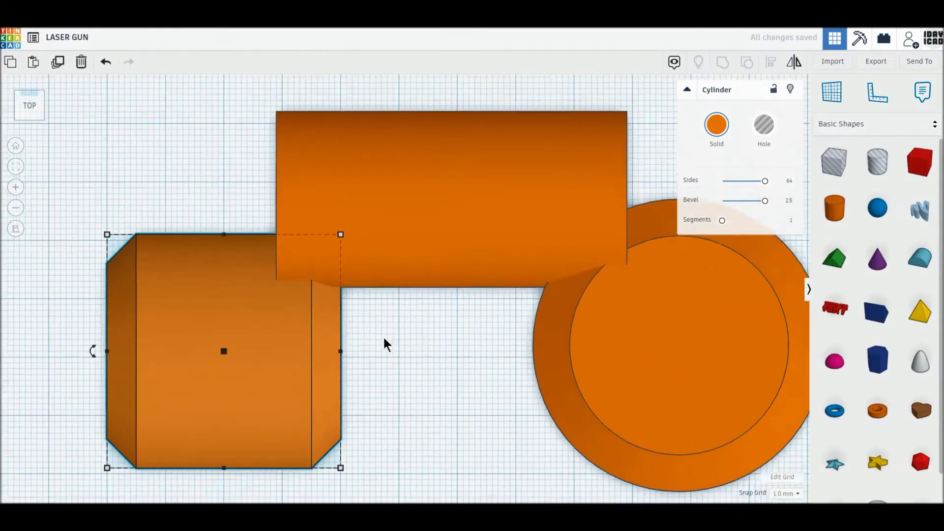
pyautogui.scroll(-1, 383, 336)
pyautogui.scroll(-1, 382, 336)
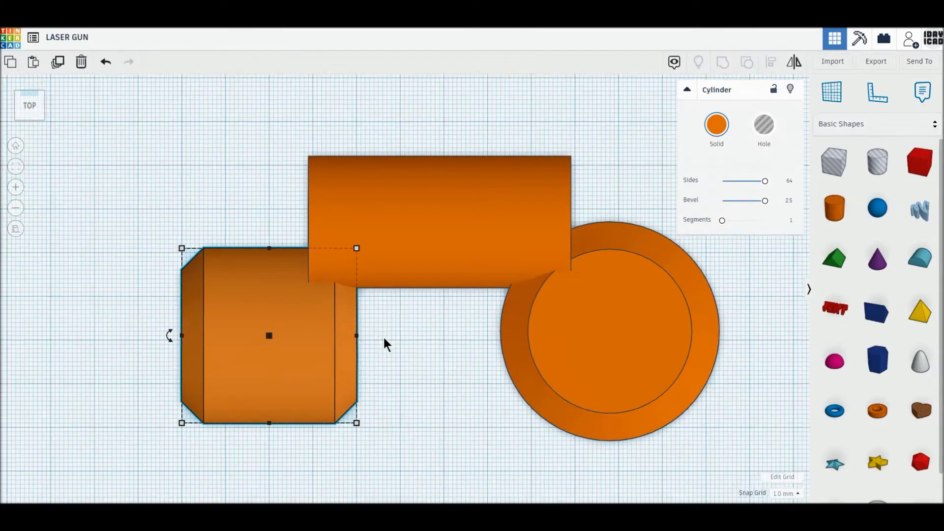
pyautogui.scroll(-1, 384, 339)
pyautogui.press('Down')
pyautogui.press('Down')
pyautogui.press('Up')
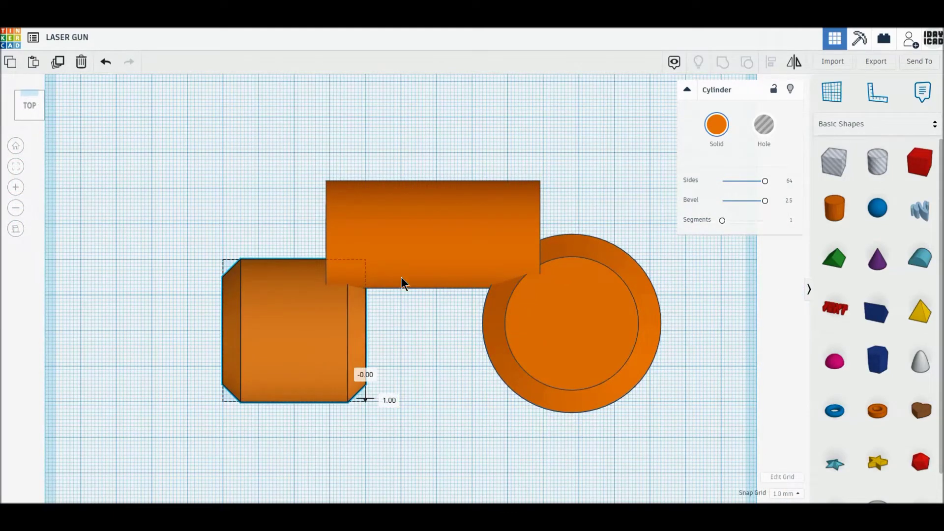
# Slide the horizontal barrel and large disc left so all three pieces overlap
pyautogui.moveTo(409, 285); pyautogui.dragTo(382, 353)
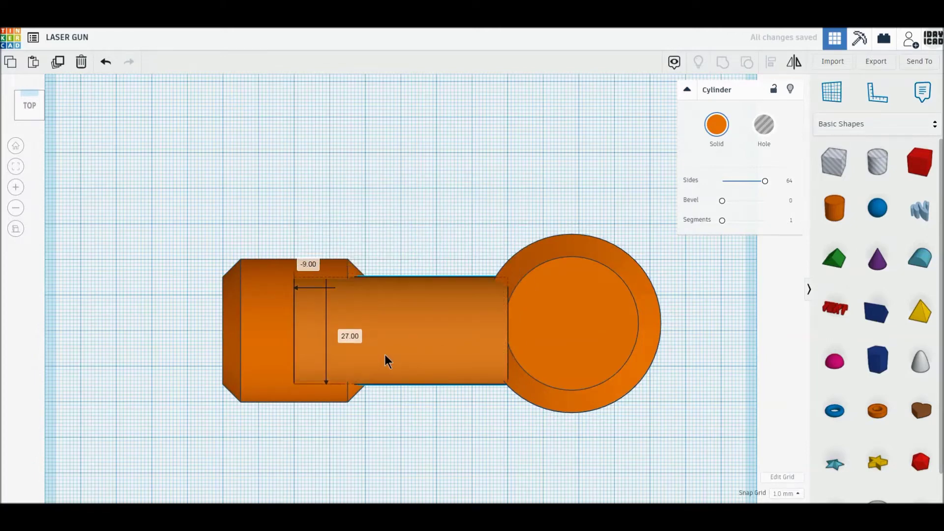
pyautogui.moveTo(614, 366); pyautogui.dragTo(562, 374)
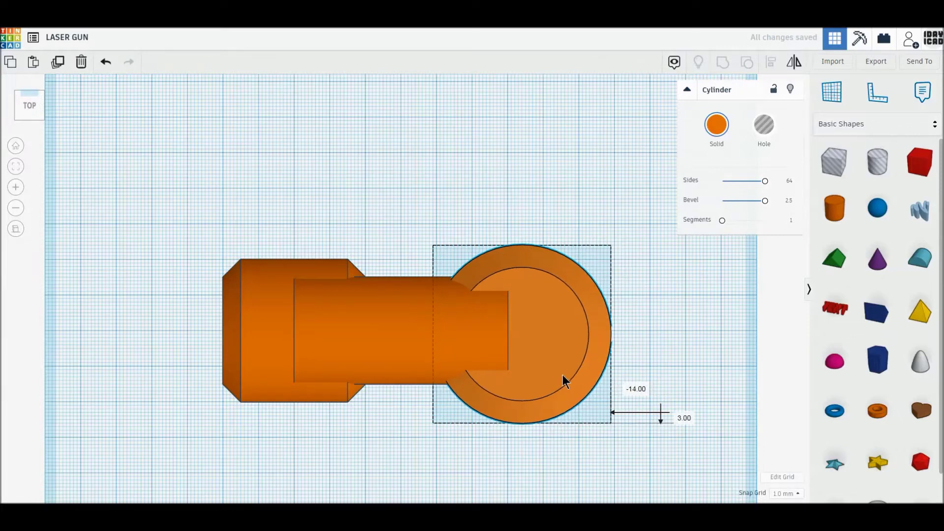
pyautogui.moveTo(563, 374)
pyautogui.mouseDown()
pyautogui.moveTo(547, 369)
pyautogui.moveTo(585, 376)
pyautogui.mouseUp()
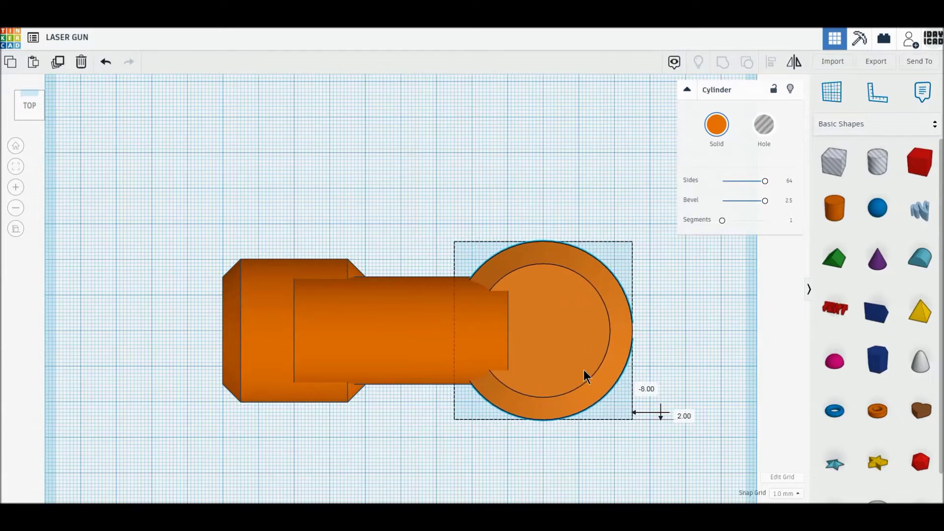
pyautogui.click(718, 344)
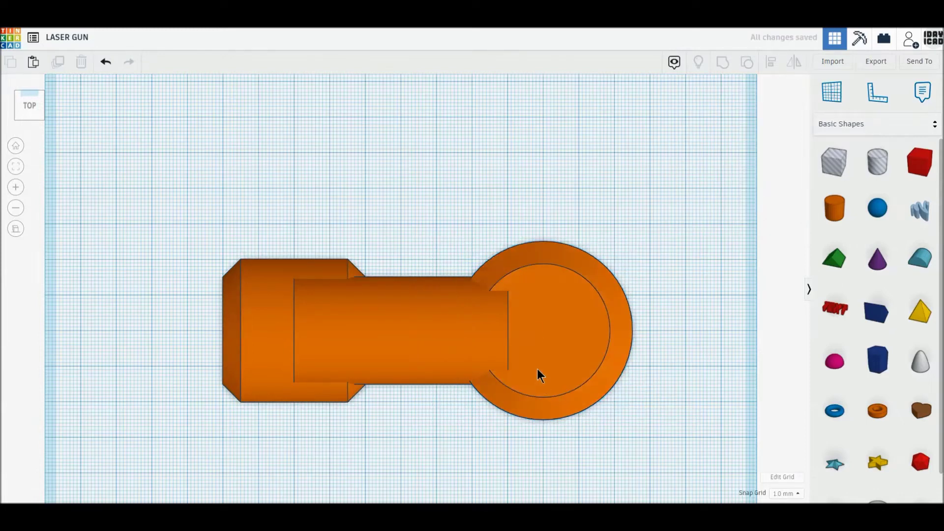
pyautogui.moveTo(537, 368); pyautogui.dragTo(533, 317, button='middle')
pyautogui.click(456, 294)
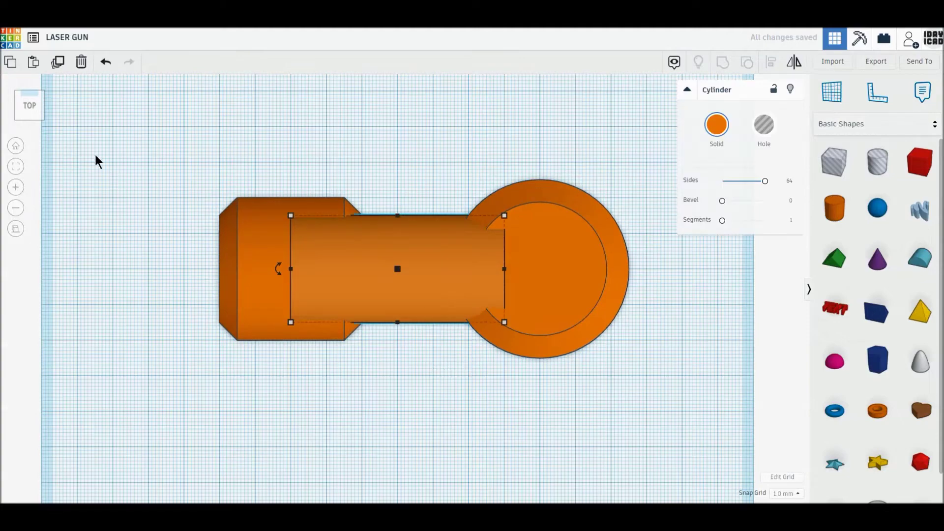
# Align the barrel, side cylinder and drum to a common centre height
pyautogui.click(17, 117)
pyautogui.moveTo(180, 131); pyautogui.dragTo(543, 338)
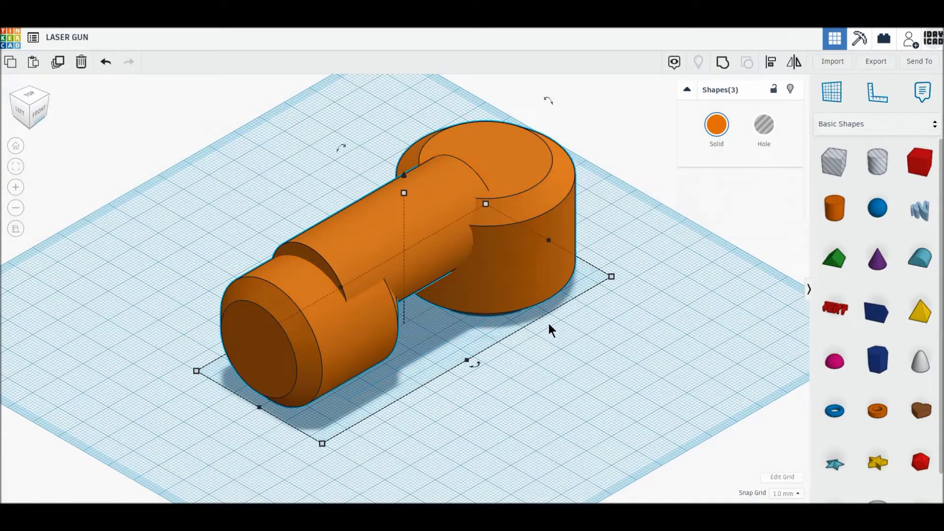
pyautogui.click(771, 63)
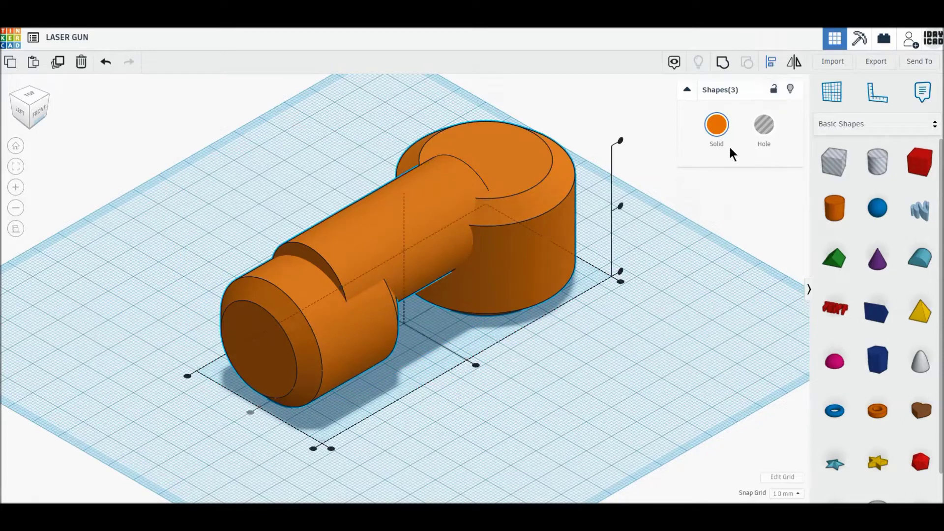
pyautogui.click(621, 207)
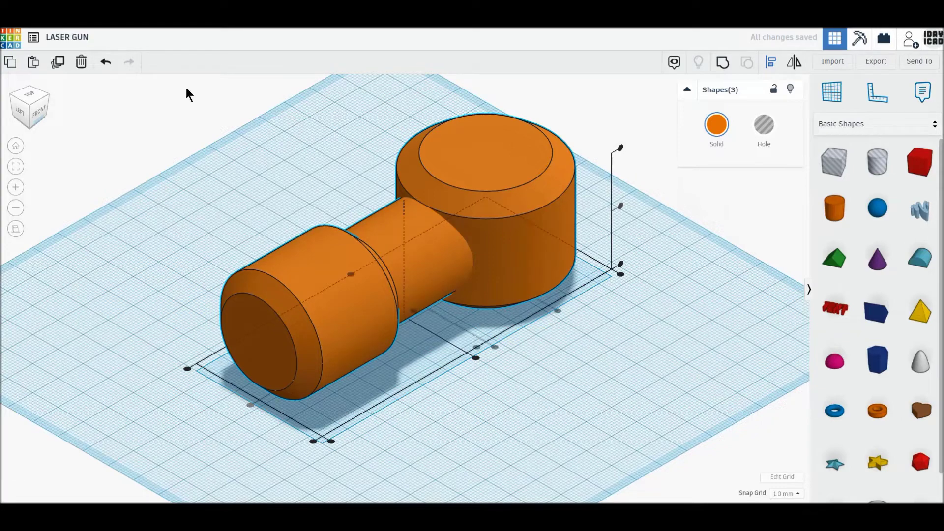
pyautogui.click(31, 99)
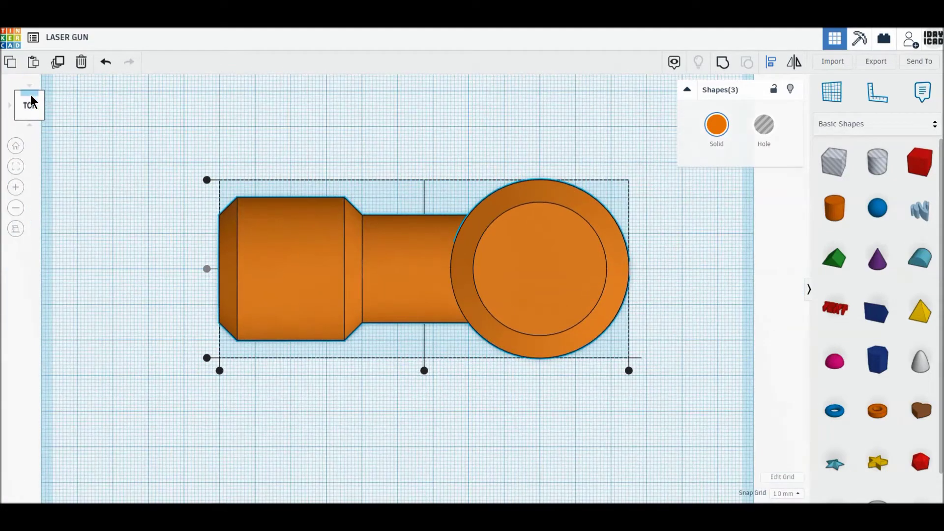
pyautogui.click(130, 298)
pyautogui.scroll(-2, 137, 302)
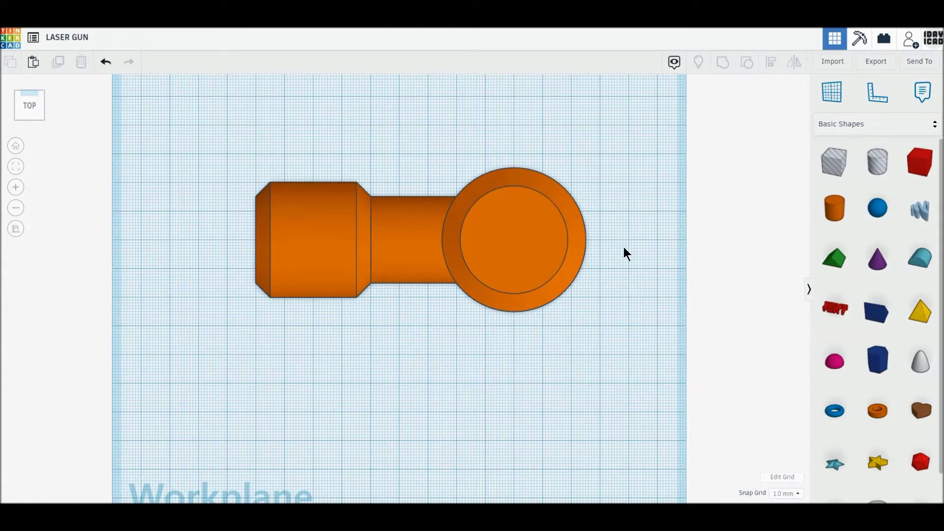
# Add a small 64-sided cylinder below the body, shrunk to button size
pyautogui.click(834, 208)
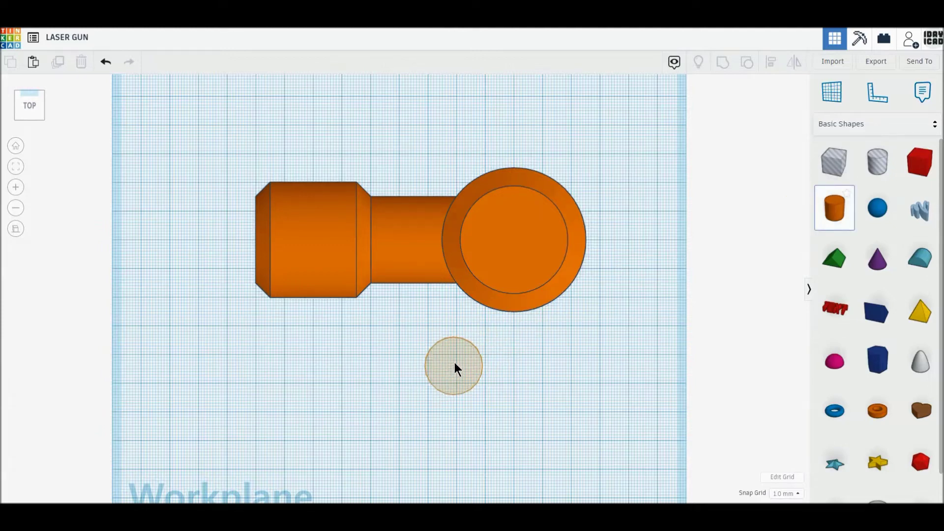
pyautogui.click(457, 361)
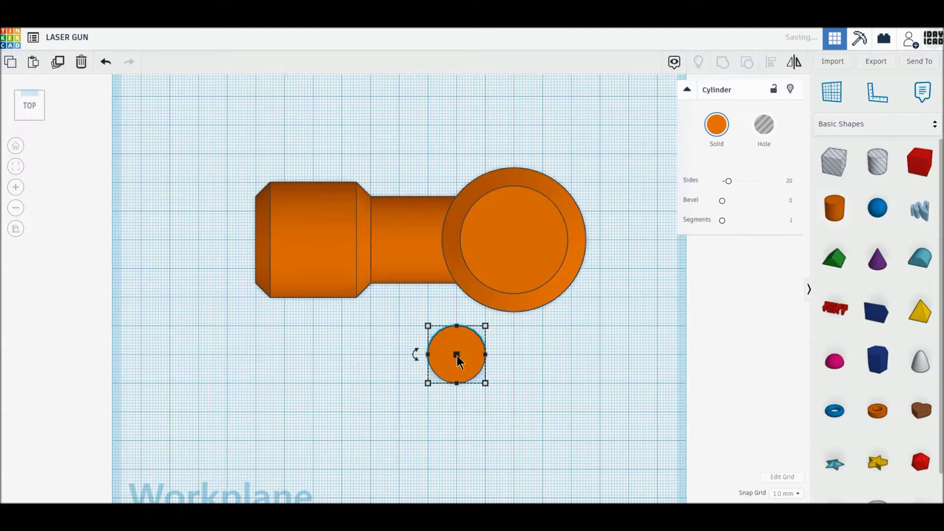
pyautogui.moveTo(728, 181); pyautogui.dragTo(797, 184)
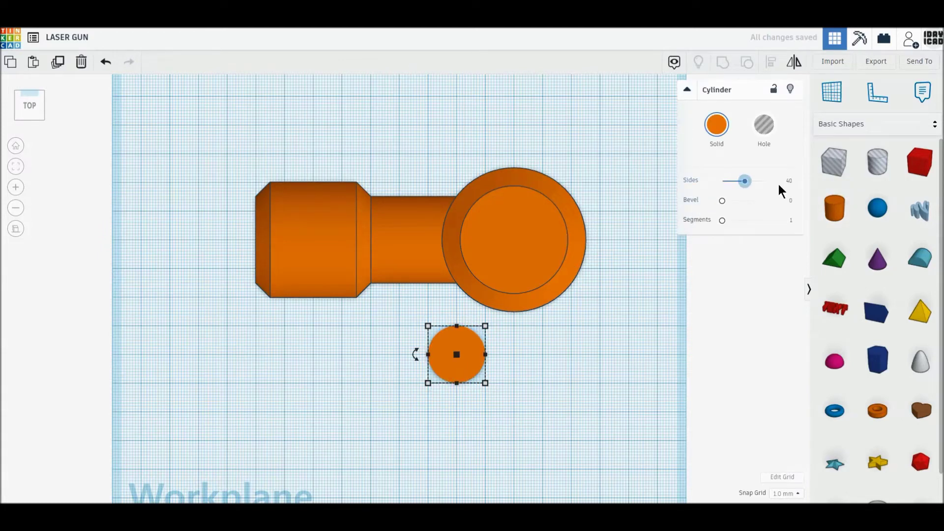
pyautogui.moveTo(486, 384); pyautogui.dragTo(462, 362)
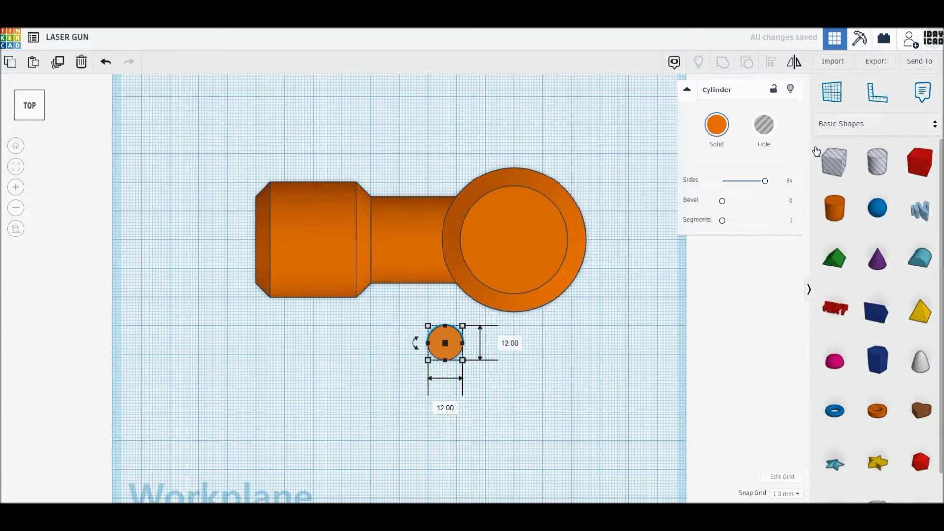
# Add a 26×26 mm cylinder with 64 sides, a 2.5 bevel and extra segments
pyautogui.click(834, 208)
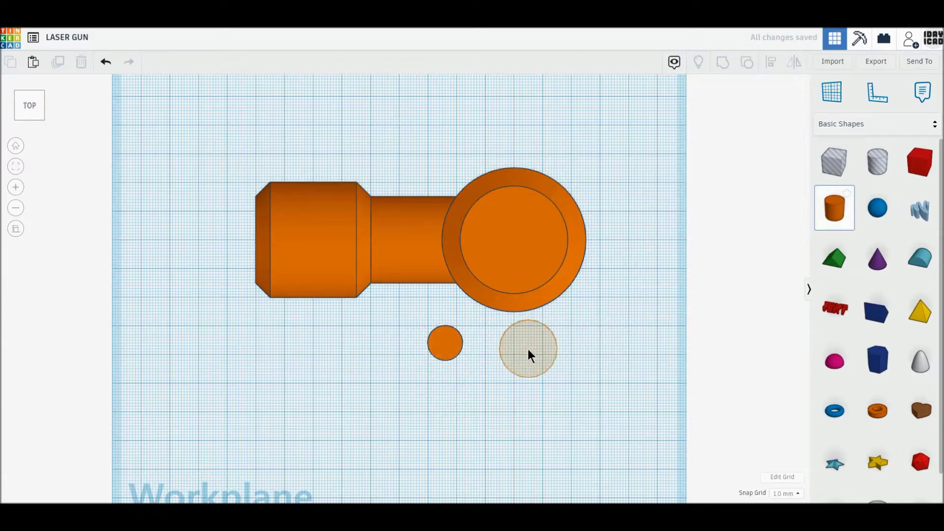
pyautogui.click(513, 354)
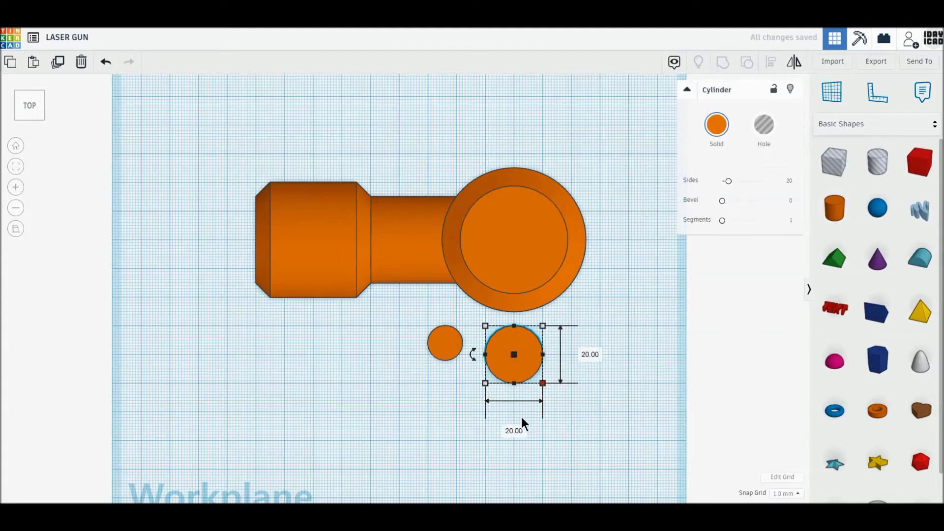
pyautogui.write('26')
pyautogui.press('Return')
pyautogui.click(618, 362)
pyautogui.write('26')
pyautogui.press('Return')
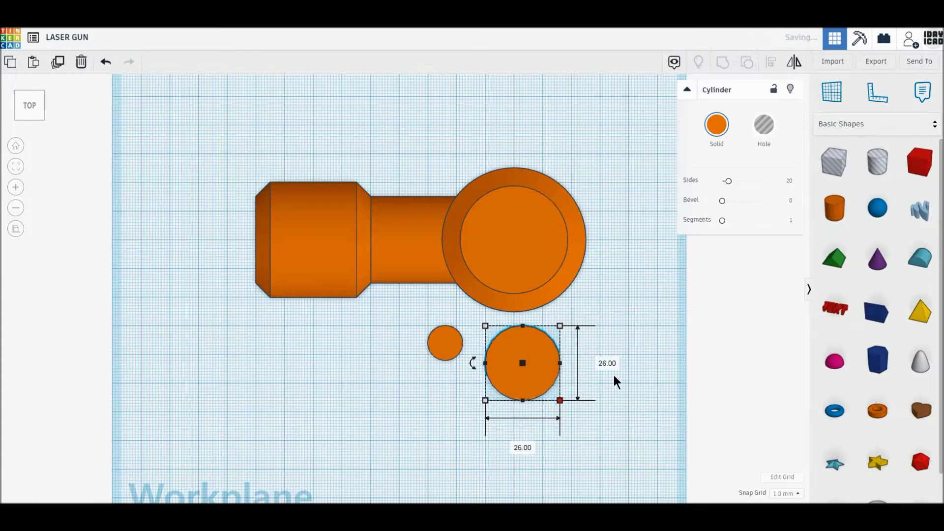
pyautogui.moveTo(778, 179); pyautogui.dragTo(786, 179)
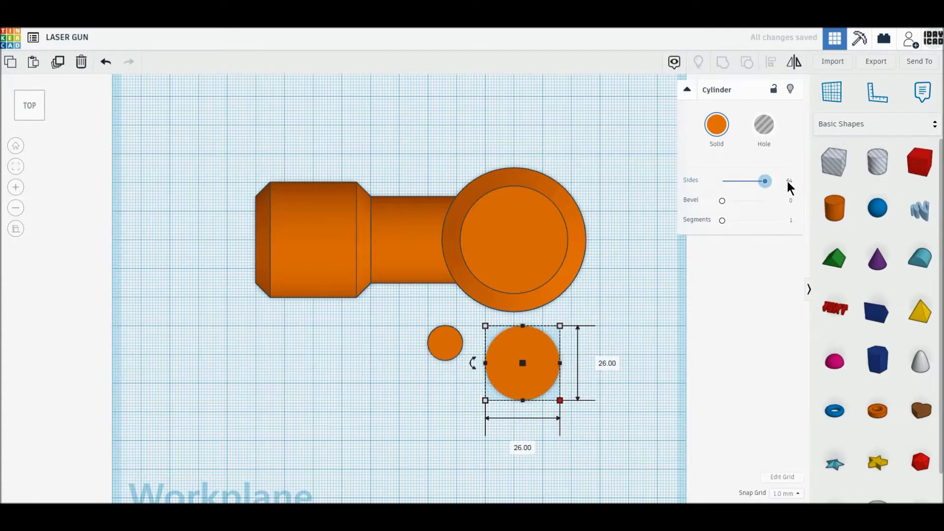
pyautogui.moveTo(722, 200); pyautogui.dragTo(810, 202)
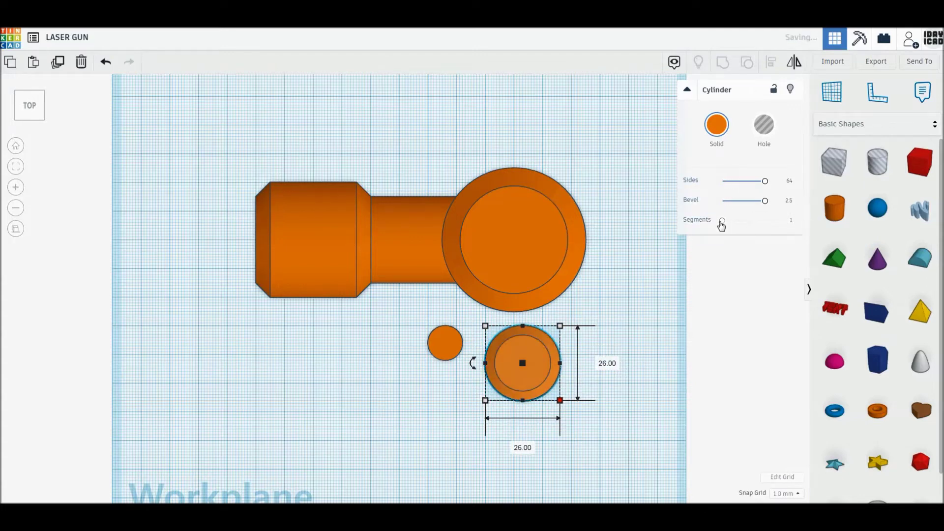
pyautogui.moveTo(722, 220); pyautogui.dragTo(748, 221)
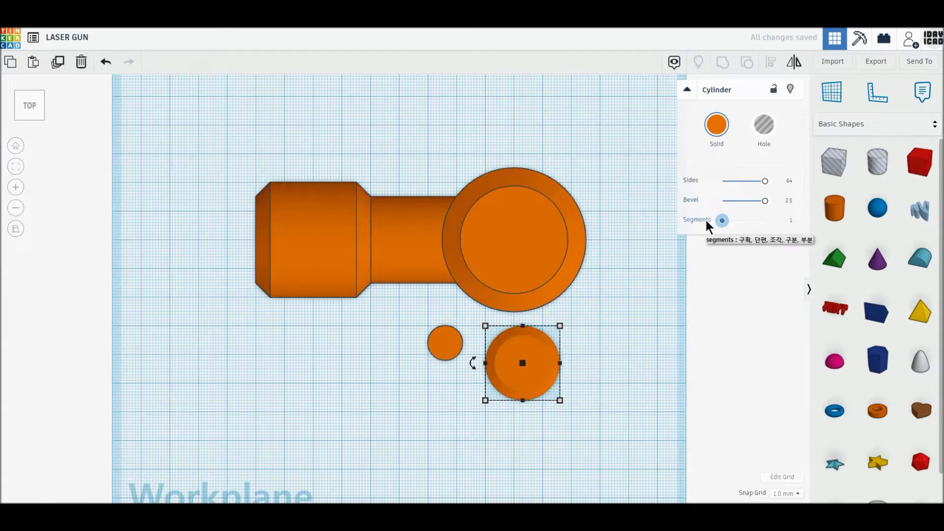
pyautogui.click(636, 320)
pyautogui.click(26, 119)
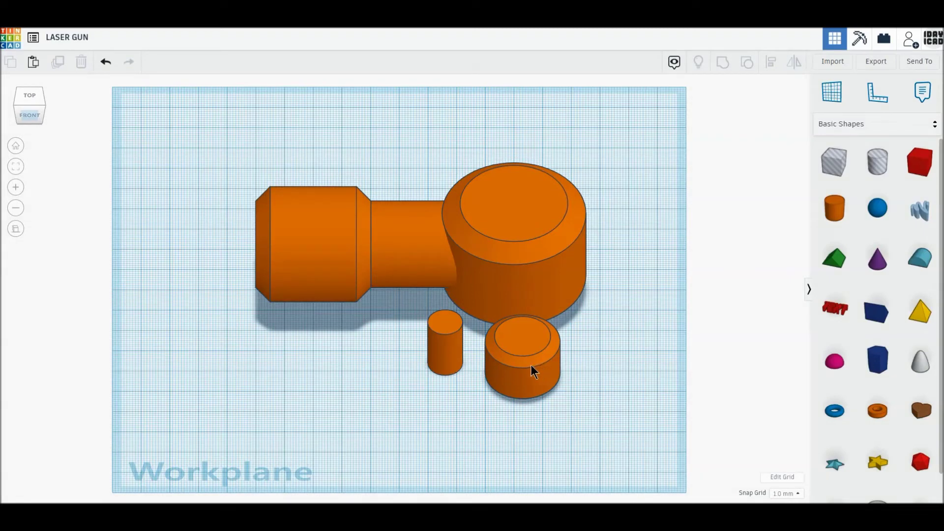
# Set the bevelled cylinder's height to 26 mm and turn it -90° onto its side
pyautogui.click(535, 365)
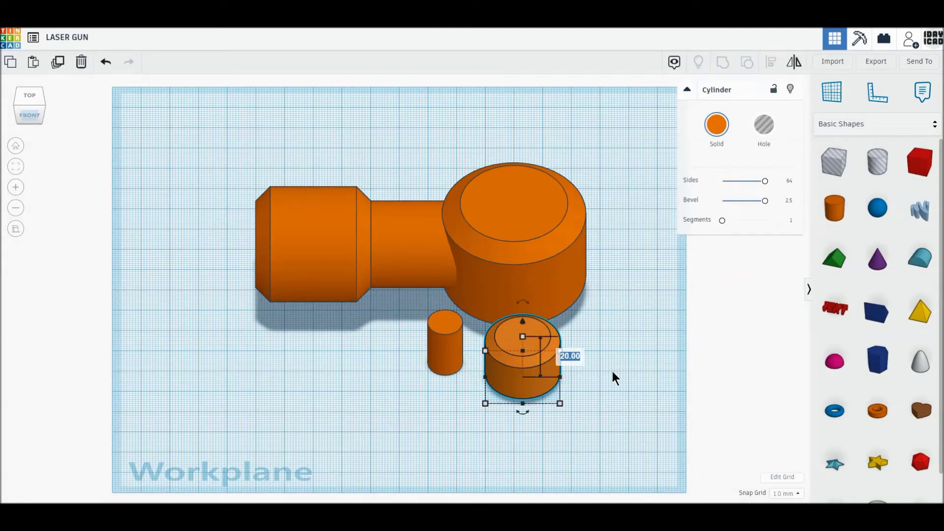
pyautogui.write('26')
pyautogui.press('Return')
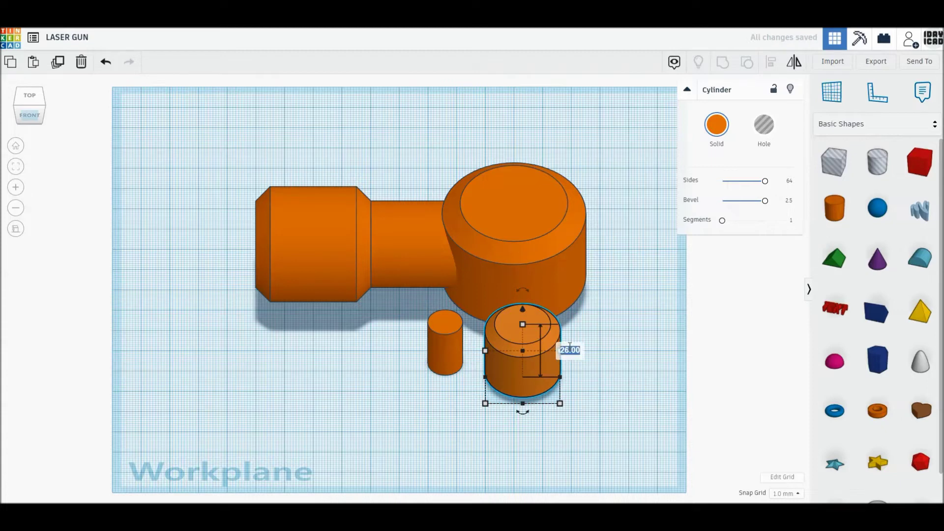
pyautogui.press('Return')
pyautogui.moveTo(523, 284); pyautogui.dragTo(559, 323)
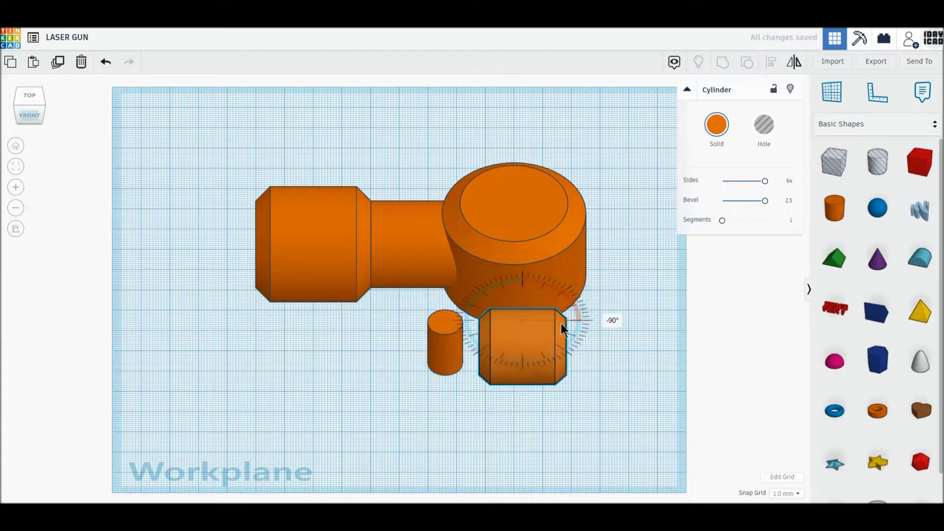
# Turn the small cylinder 90° onto its side
pyautogui.click(444, 338)
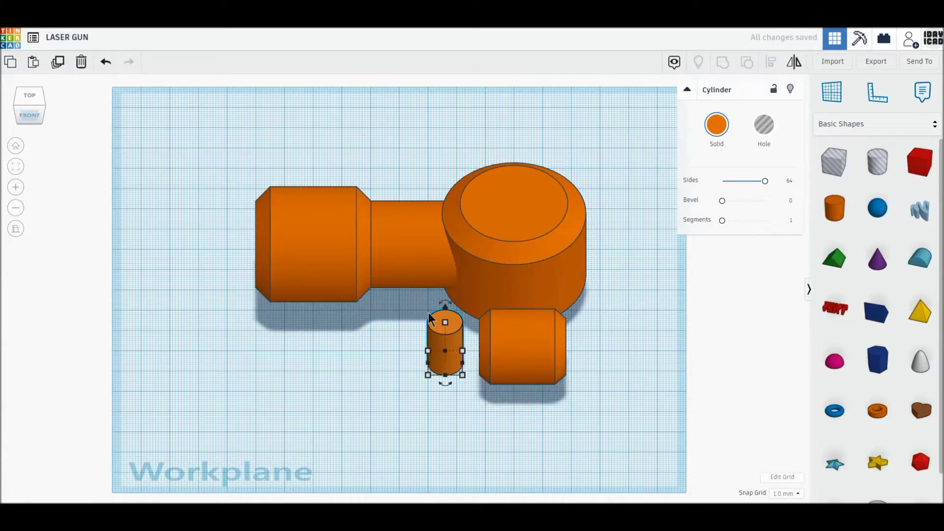
pyautogui.moveTo(444, 303); pyautogui.dragTo(415, 329)
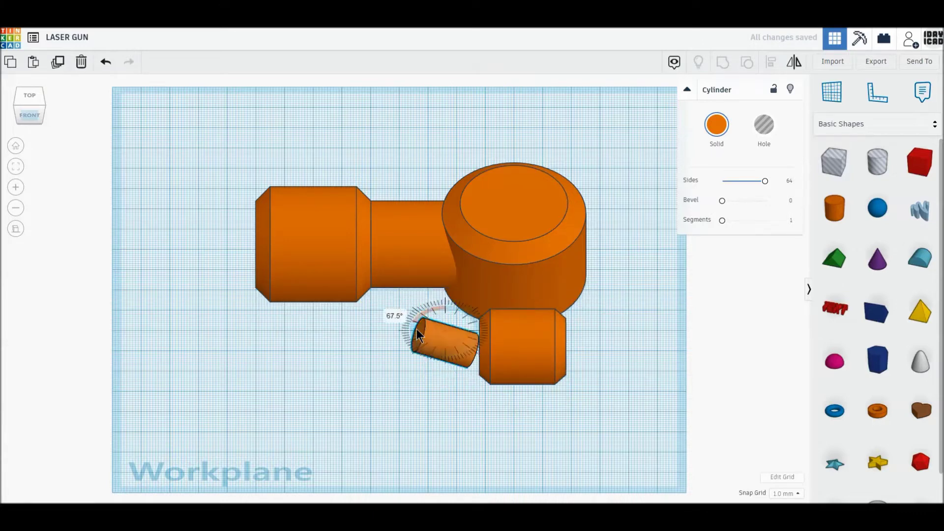
pyautogui.click(27, 105)
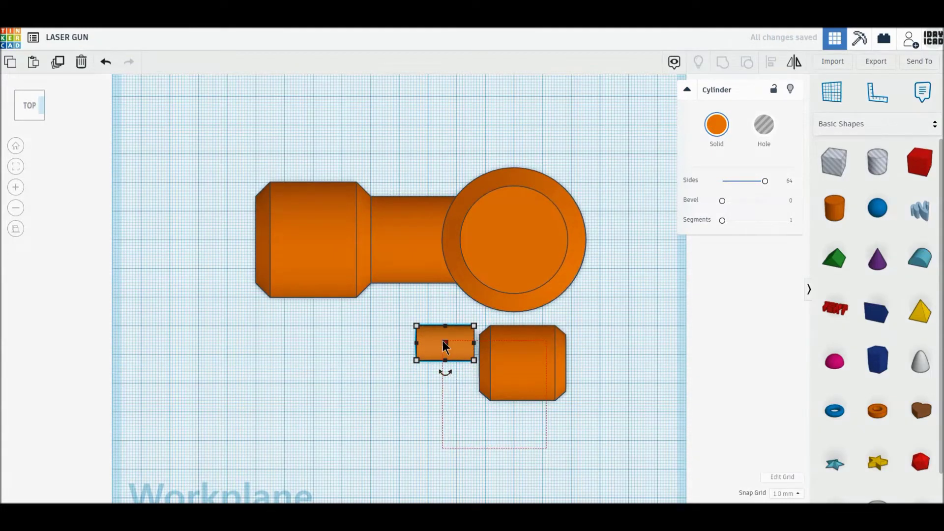
# Select both cylinders and centre the small one vertically on the larger one
pyautogui.keyDown('shift'); pyautogui.click(445, 344); pyautogui.keyUp('shift')
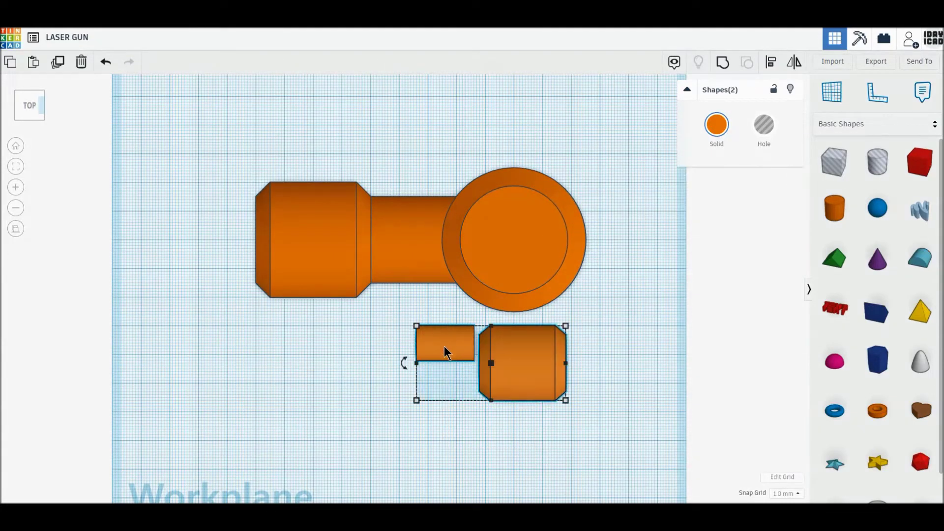
pyautogui.click(770, 63)
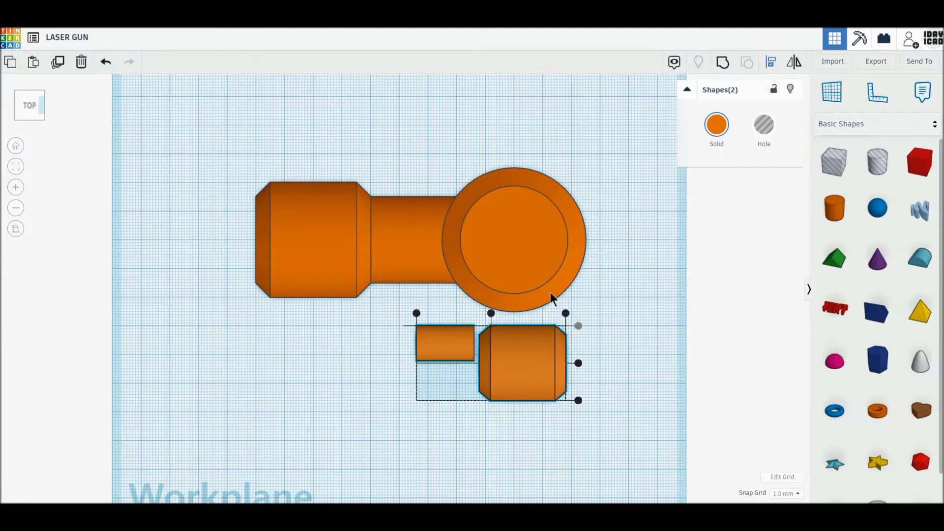
pyautogui.click(577, 365)
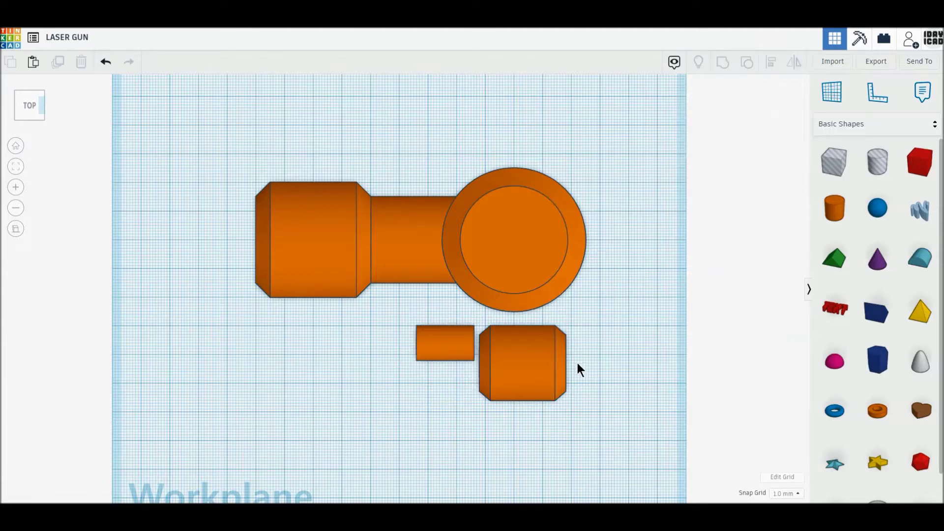
pyautogui.moveTo(453, 419); pyautogui.dragTo(593, 274)
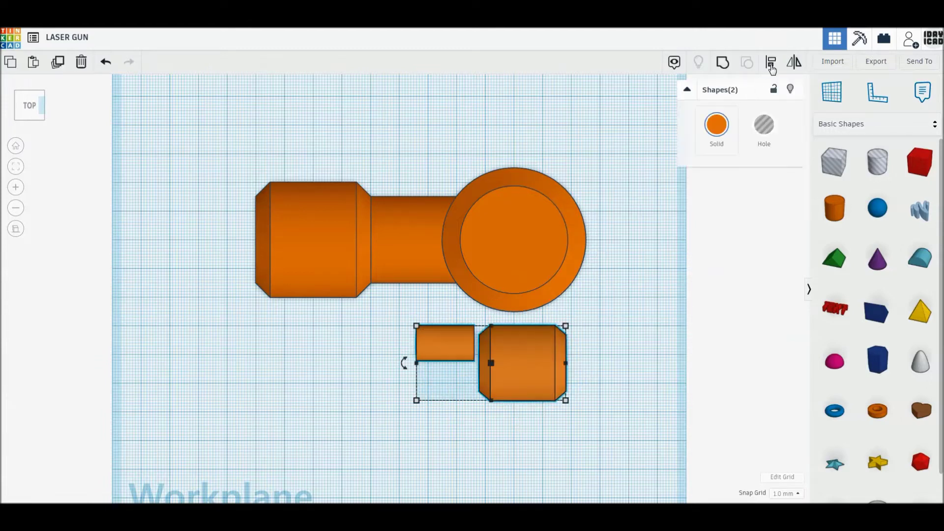
pyautogui.click(579, 363)
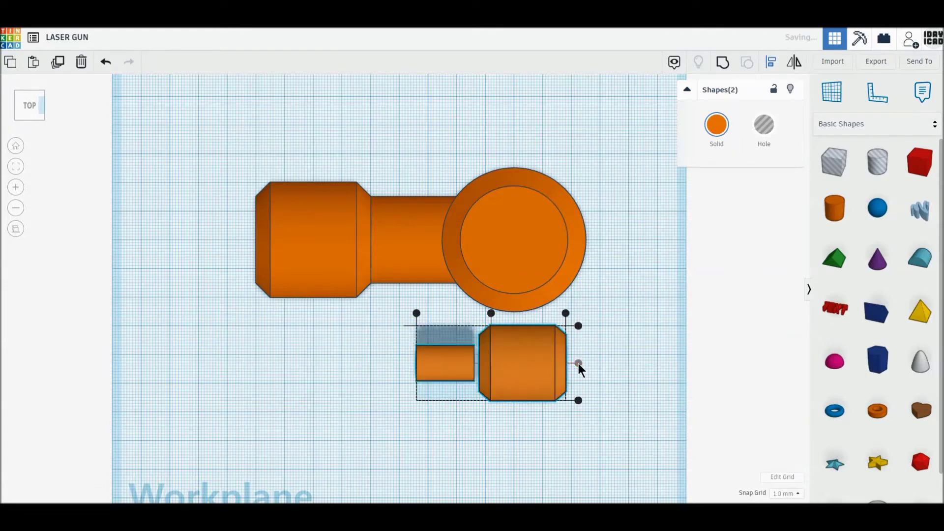
pyautogui.click(16, 121)
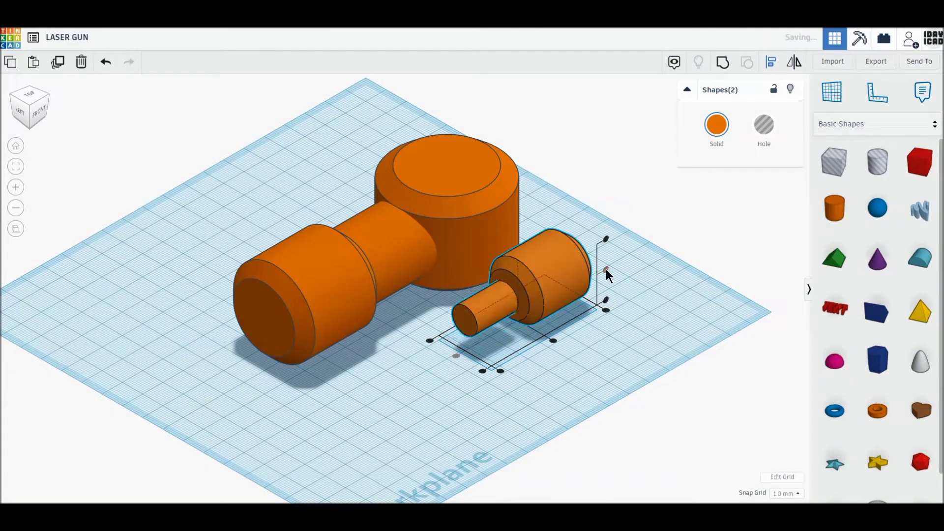
pyautogui.click(662, 297)
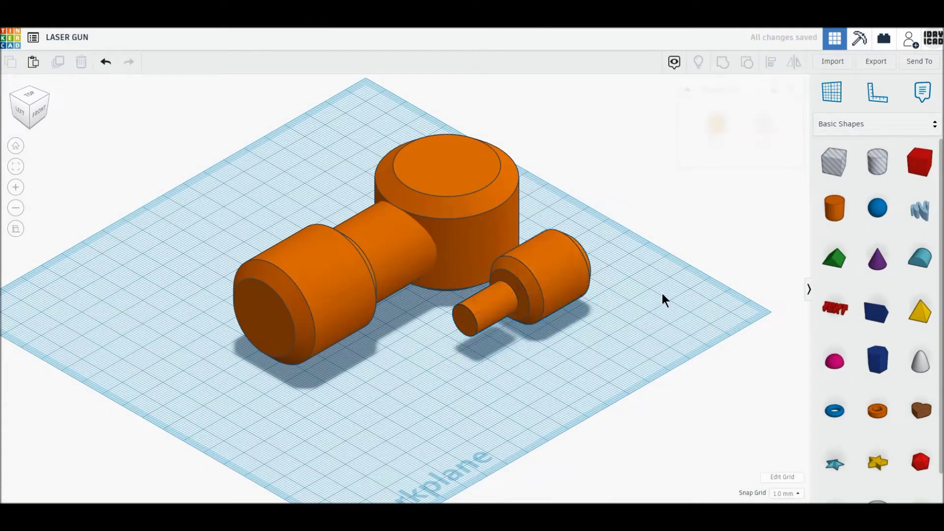
pyautogui.click(31, 100)
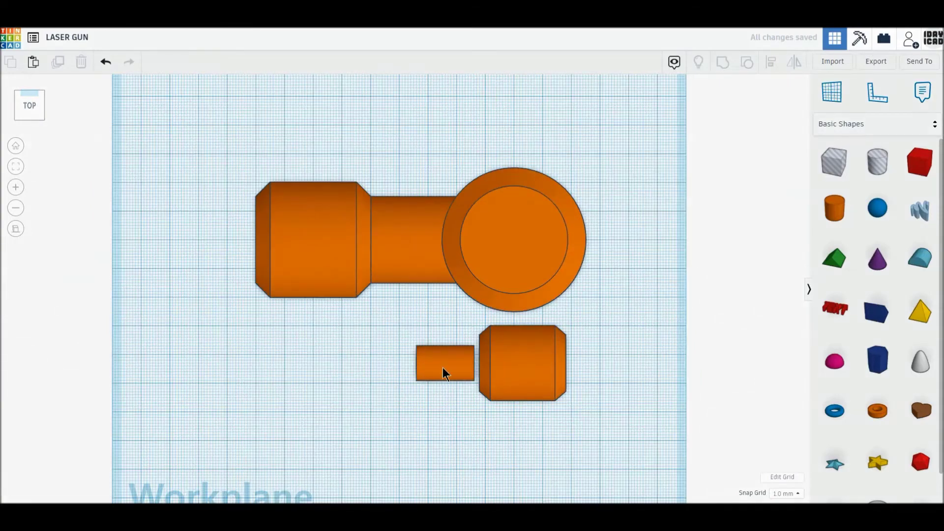
# Reposition the small cylinder against the larger one and lengthen it from 24 to 30 mm
pyautogui.click(445, 372)
pyautogui.scroll(2, 453, 391)
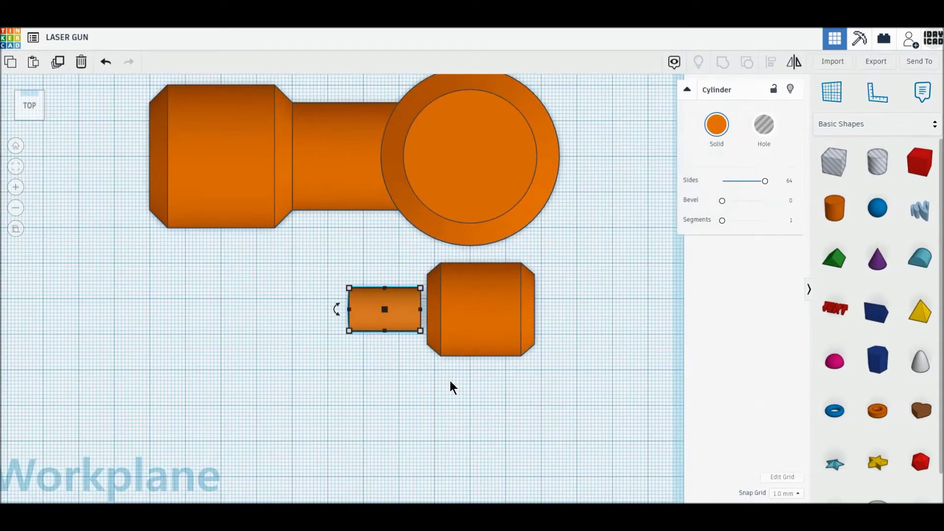
pyautogui.scroll(2, 451, 382)
pyautogui.moveTo(498, 409); pyautogui.dragTo(376, 315)
pyautogui.moveTo(491, 331); pyautogui.dragTo(500, 362)
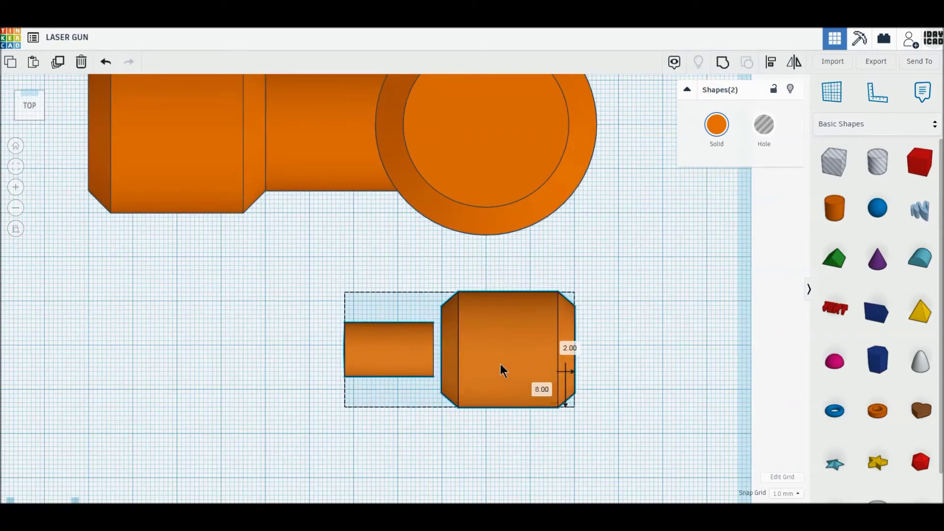
pyautogui.click(316, 386)
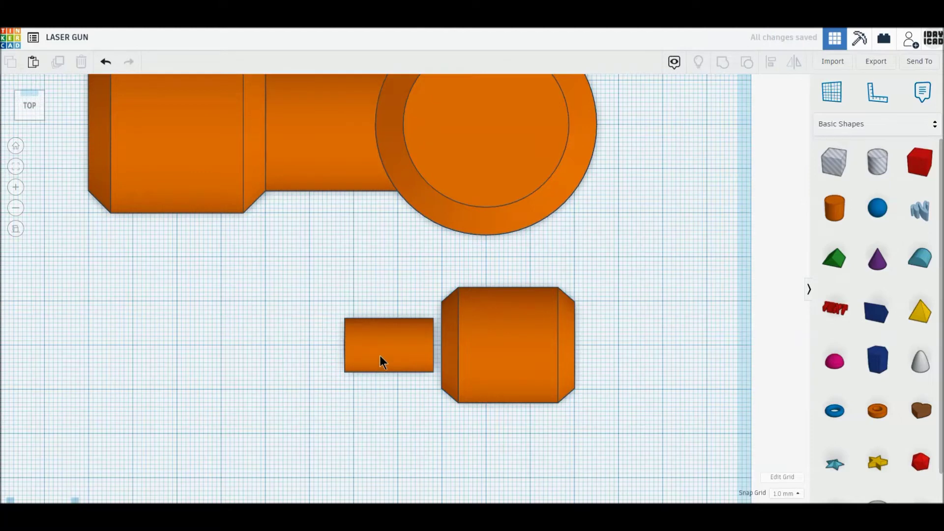
pyautogui.moveTo(358, 362); pyautogui.dragTo(391, 357)
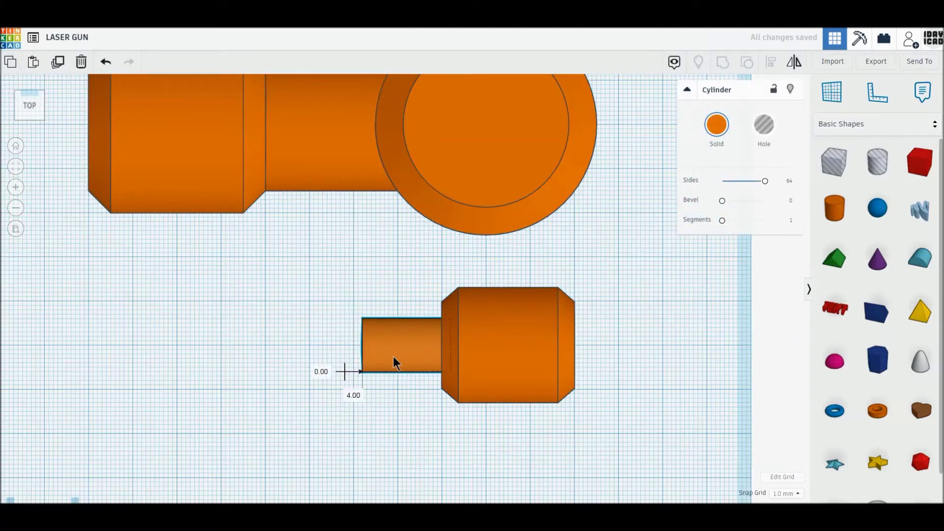
pyautogui.moveTo(390, 356); pyautogui.dragTo(394, 356)
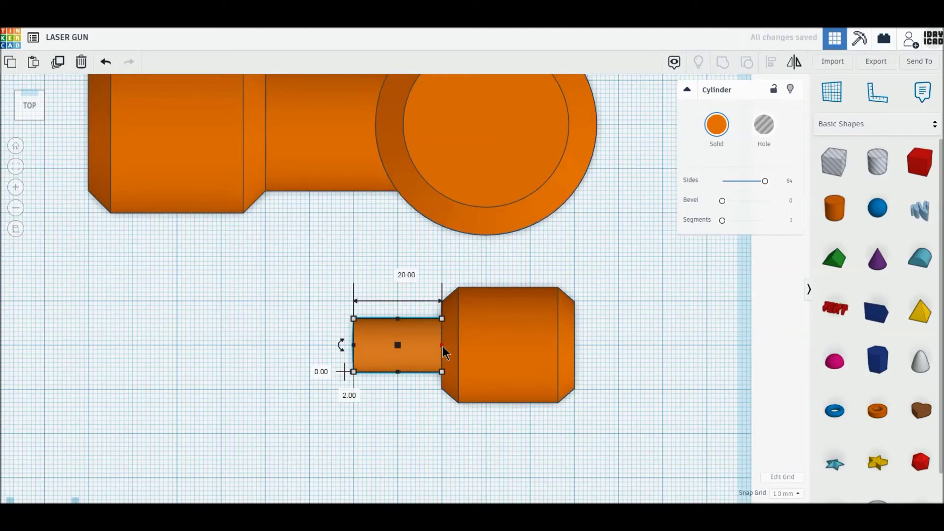
pyautogui.moveTo(482, 348); pyautogui.dragTo(486, 351)
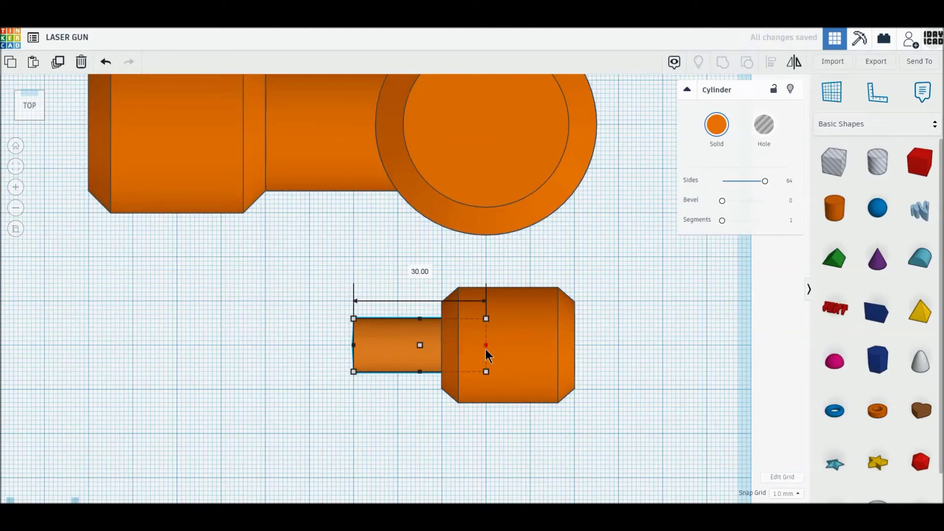
pyautogui.scroll(-2, 485, 350)
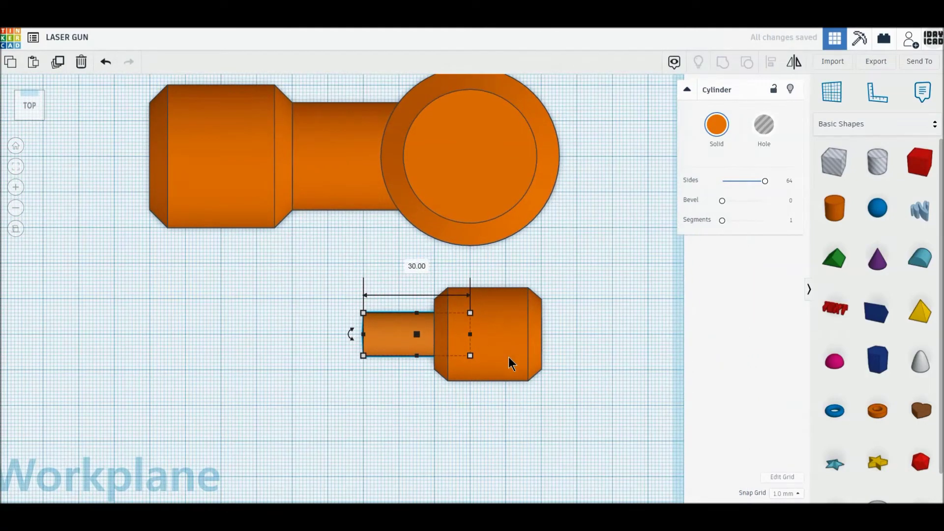
# Change the larger cylinder's 26 mm dimension to 22 mm, then enter 24 mm for its size
pyautogui.click(516, 366)
pyautogui.moveTo(541, 380)
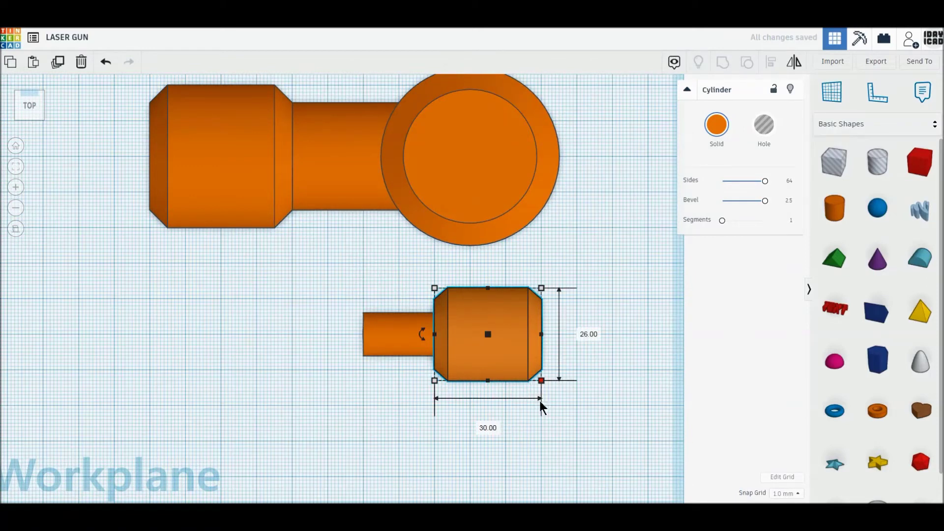
pyautogui.click(586, 338)
pyautogui.write('22')
pyautogui.press('Return')
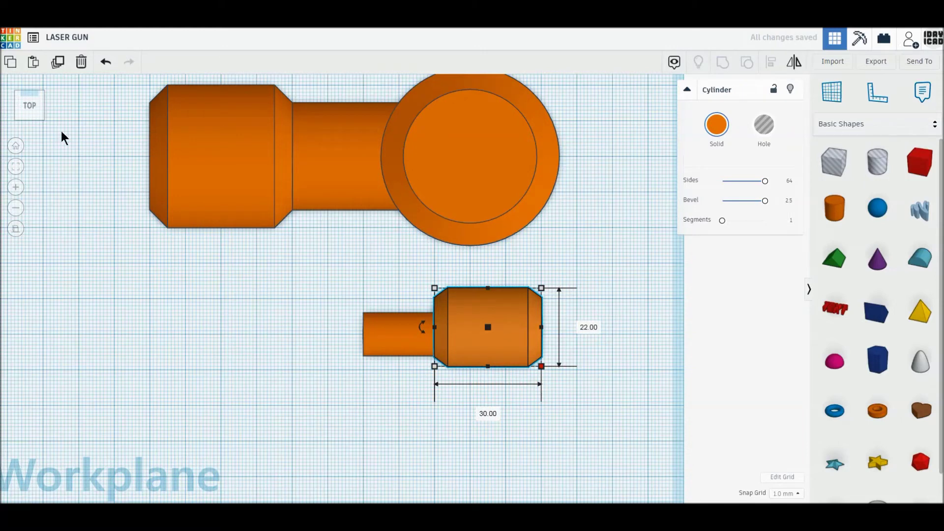
pyautogui.click(30, 122)
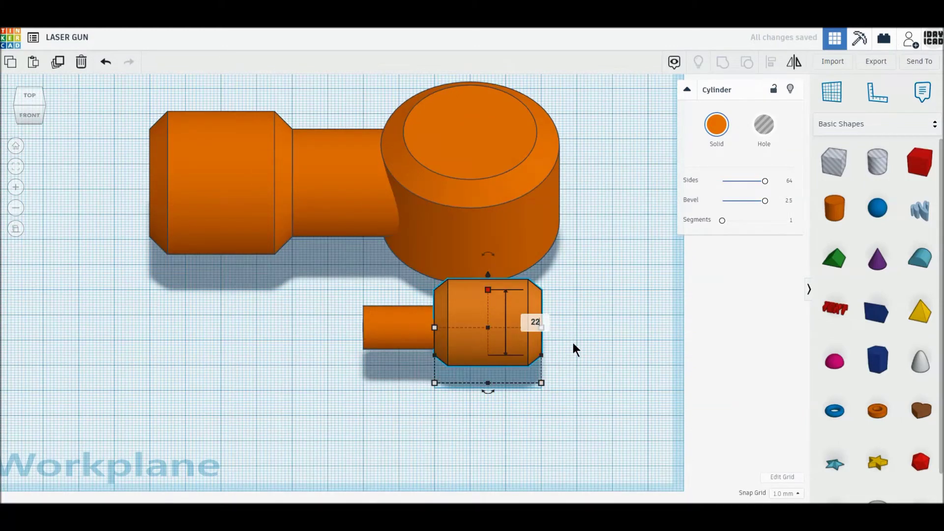
pyautogui.write('24')
pyautogui.press('Return')
pyautogui.moveTo(526, 440); pyautogui.dragTo(411, 327)
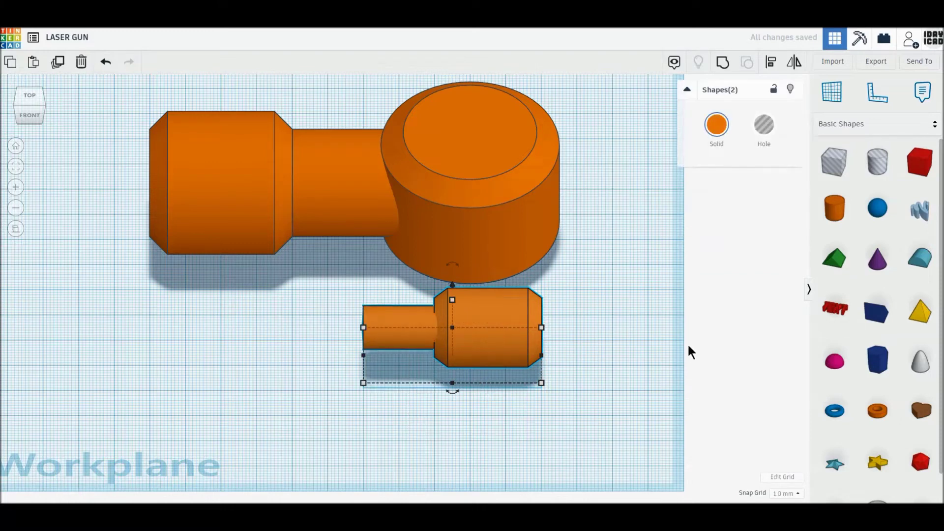
# Align the two cylinders along their shared middle line
pyautogui.click(769, 71)
pyautogui.click(554, 355)
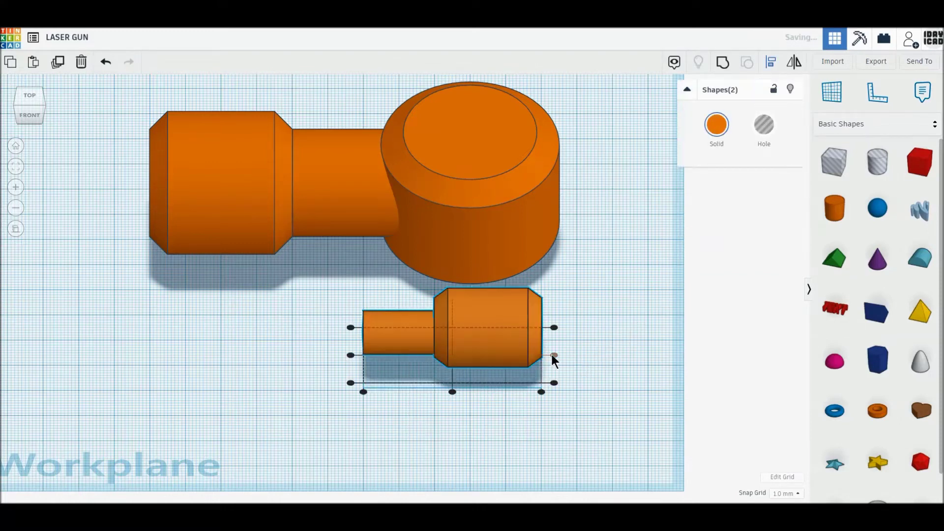
pyautogui.click(351, 355)
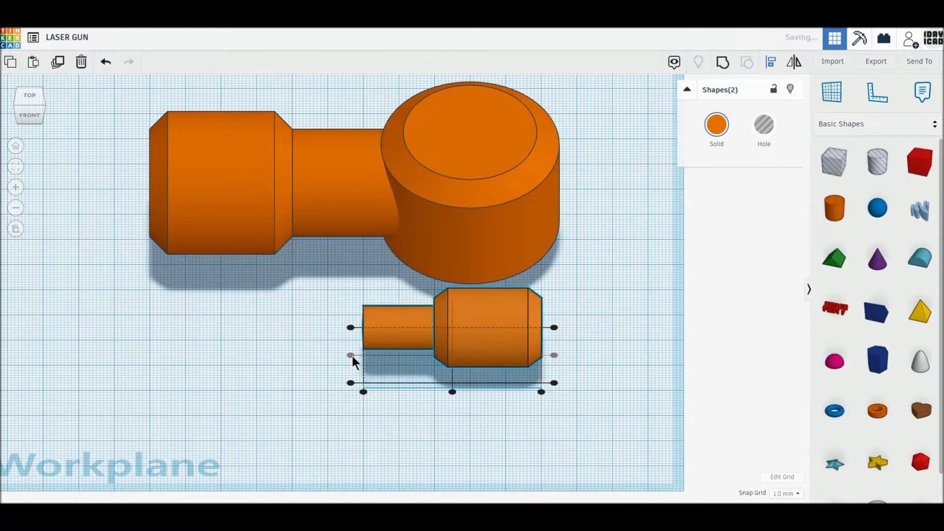
# In top view, attach the two-cylinder nozzle piece to the dial's right side
pyautogui.click(34, 102)
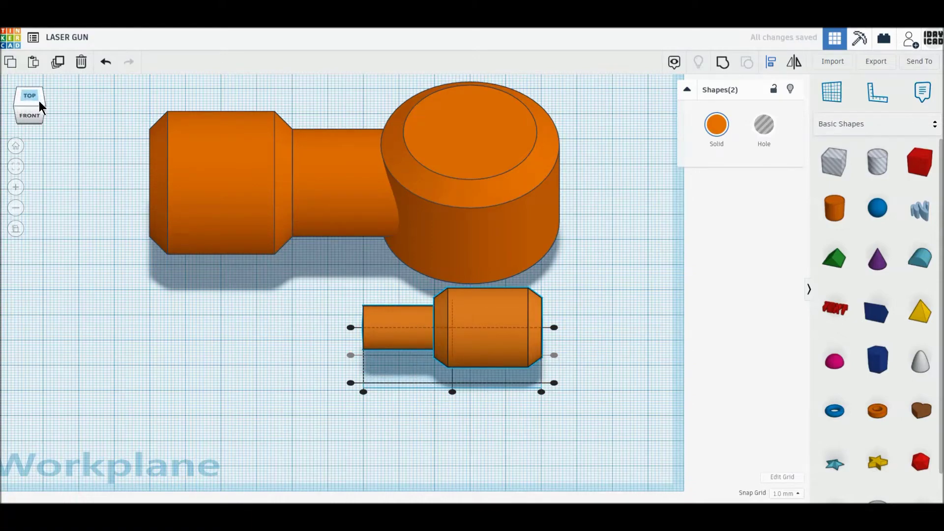
pyautogui.moveTo(373, 305); pyautogui.dragTo(341, 385, button='middle')
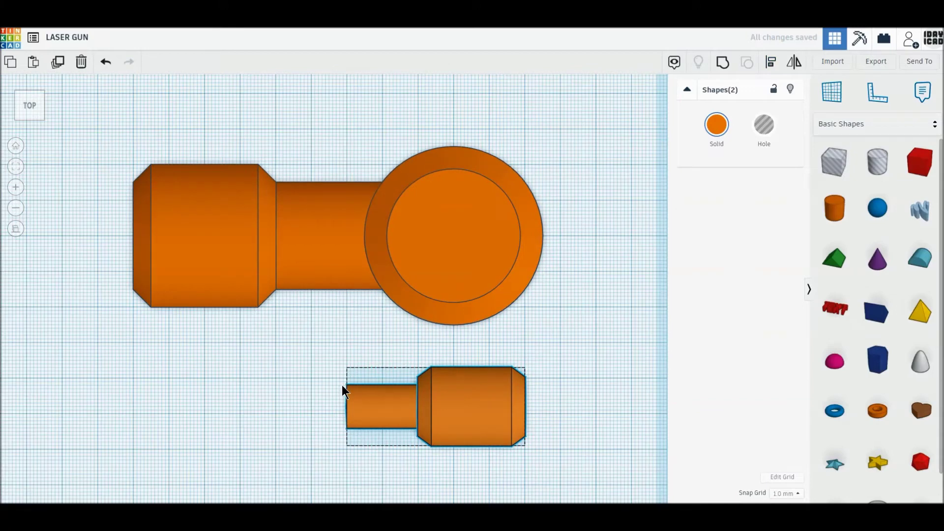
pyautogui.moveTo(604, 463)
pyautogui.mouseDown()
pyautogui.moveTo(388, 396)
pyautogui.moveTo(370, 412)
pyautogui.moveTo(482, 252)
pyautogui.moveTo(467, 252)
pyautogui.moveTo(530, 248)
pyautogui.moveTo(511, 241)
pyautogui.mouseUp()
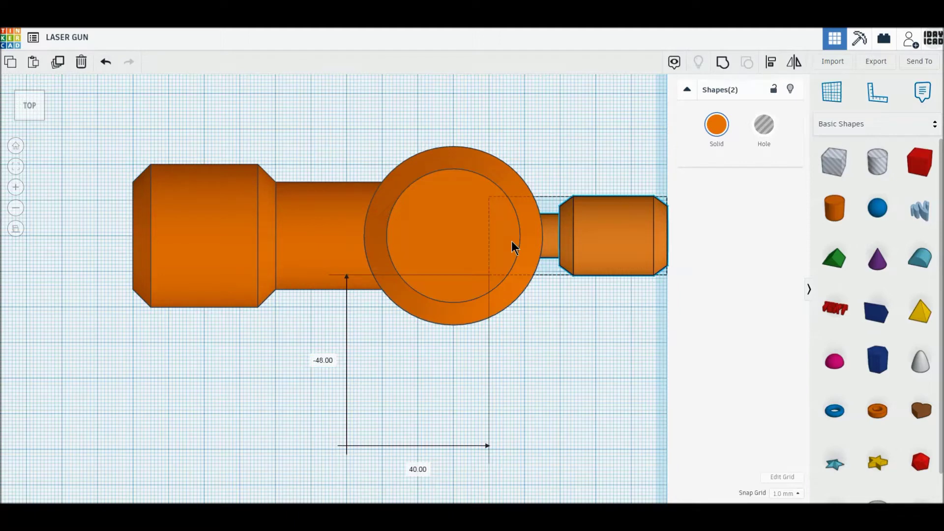
pyautogui.click(570, 328)
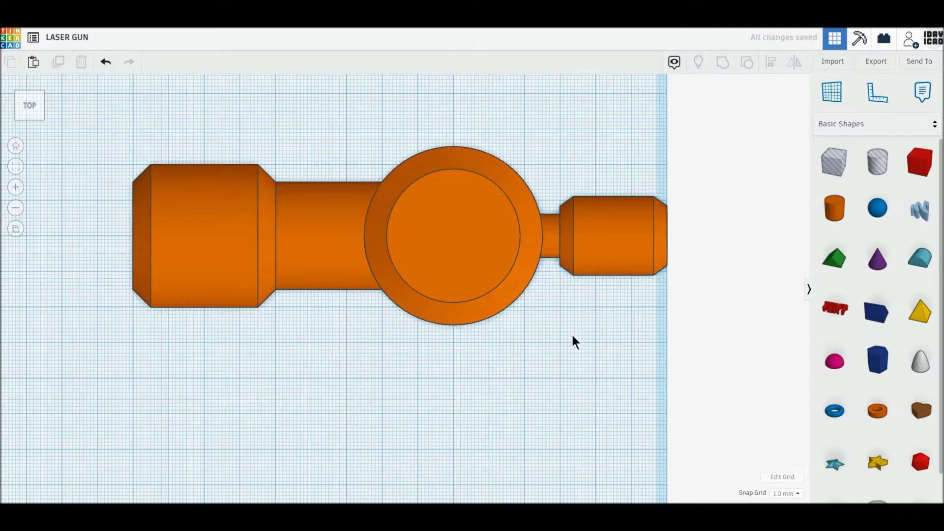
pyautogui.click(476, 287)
pyautogui.click(592, 371)
pyautogui.scroll(-1, 592, 371)
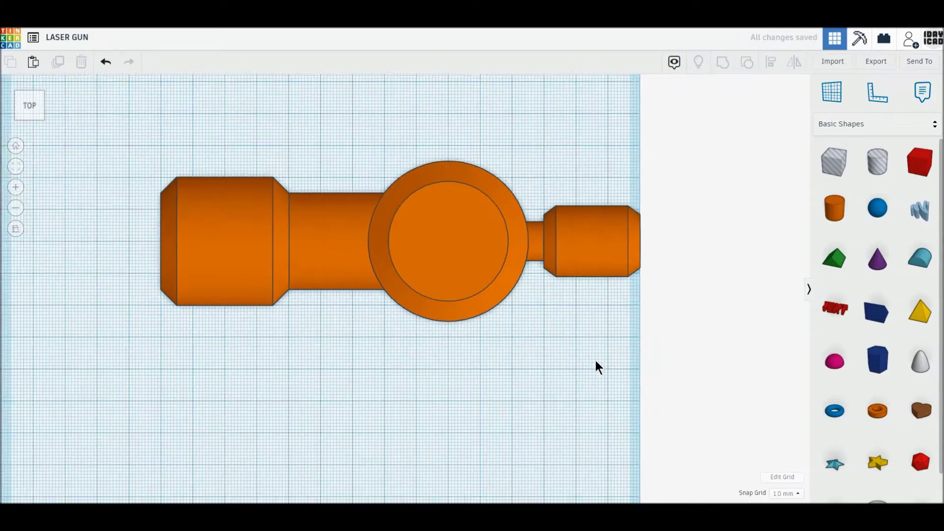
# Add a cylinder and shape it into a 24 by 14 mm oval with 64 sides
pyautogui.scroll(-1, 595, 363)
pyautogui.moveTo(834, 208); pyautogui.dragTo(444, 388)
pyautogui.moveTo(473, 419); pyautogui.dragTo(481, 401)
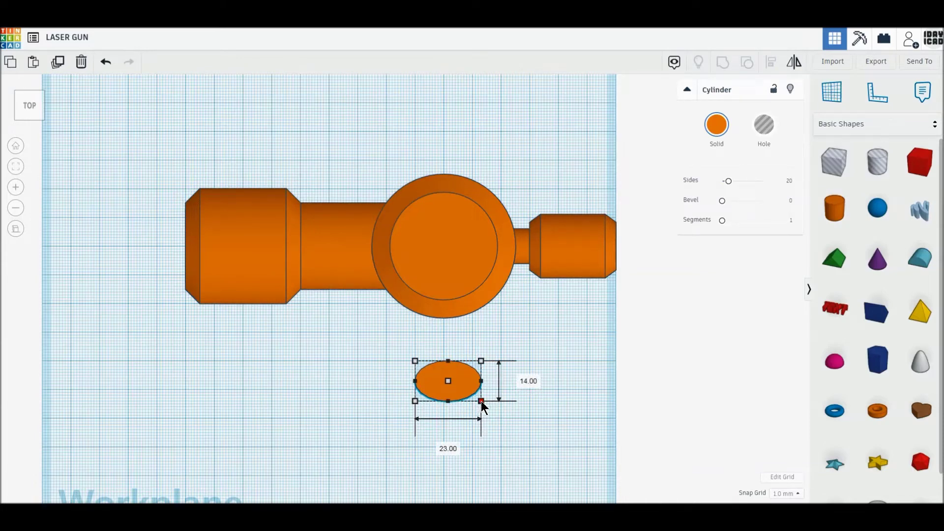
pyautogui.moveTo(482, 403); pyautogui.dragTo(484, 402)
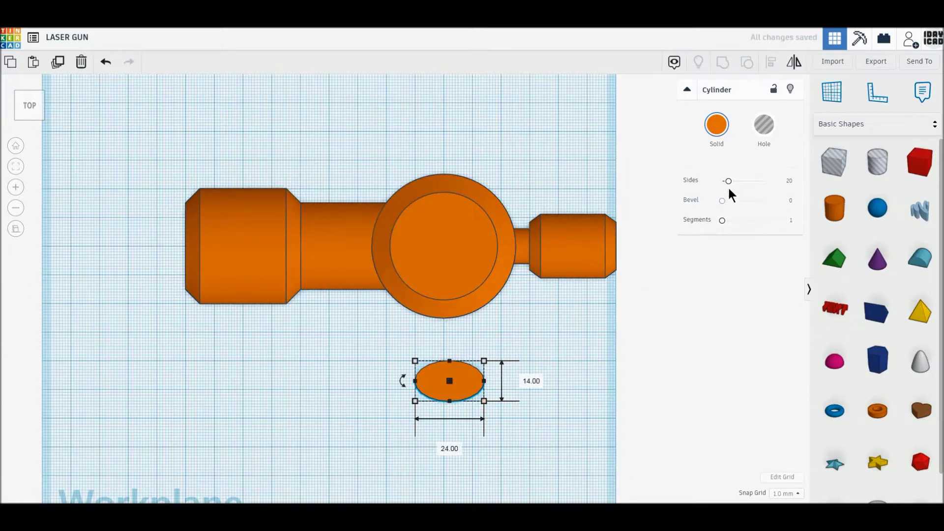
pyautogui.moveTo(728, 181); pyautogui.dragTo(783, 180)
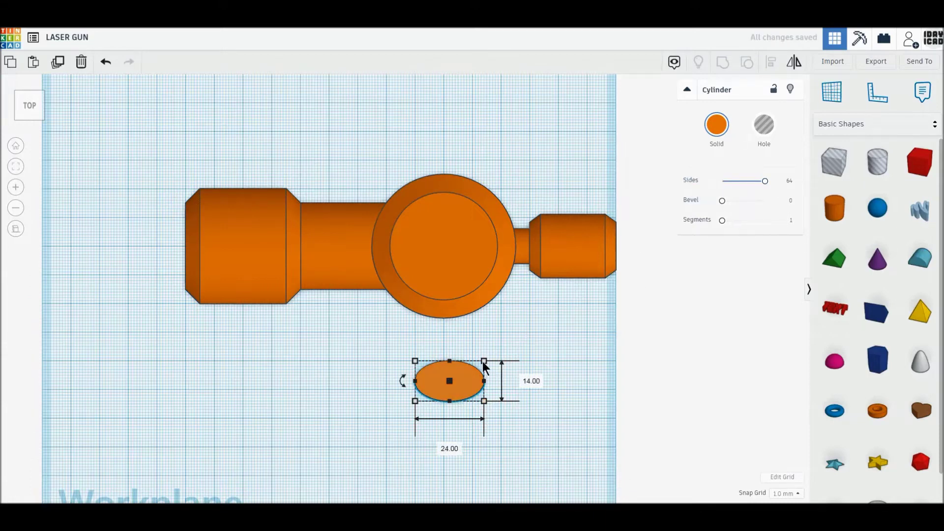
# Make the oval cylinder 50 mm tall and place a sphere beside it
pyautogui.click(29, 118)
pyautogui.moveTo(430, 347); pyautogui.dragTo(438, 374, button='right')
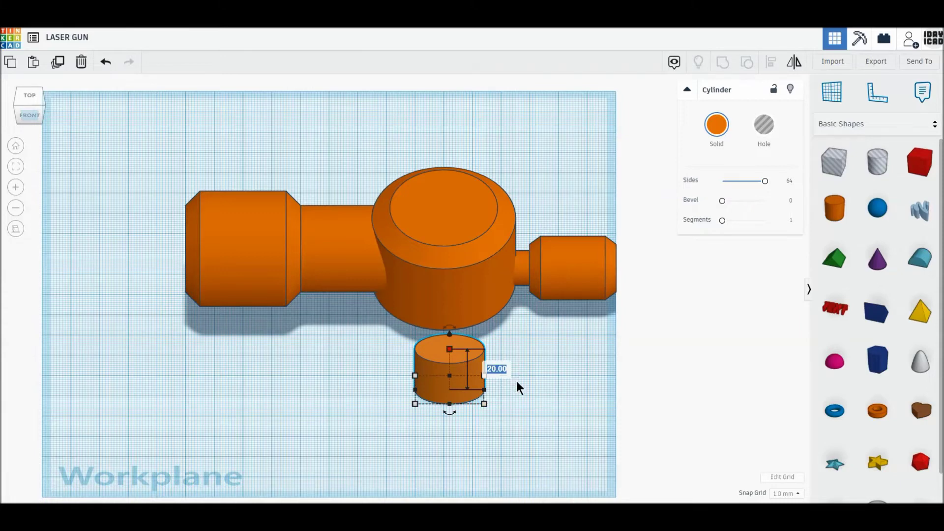
pyautogui.write('50')
pyautogui.press('Return')
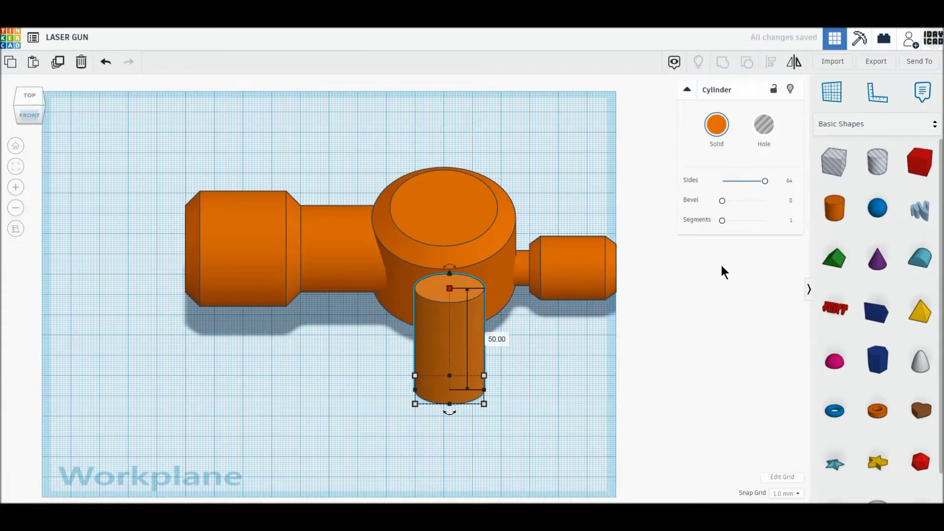
pyautogui.moveTo(877, 208); pyautogui.dragTo(523, 415)
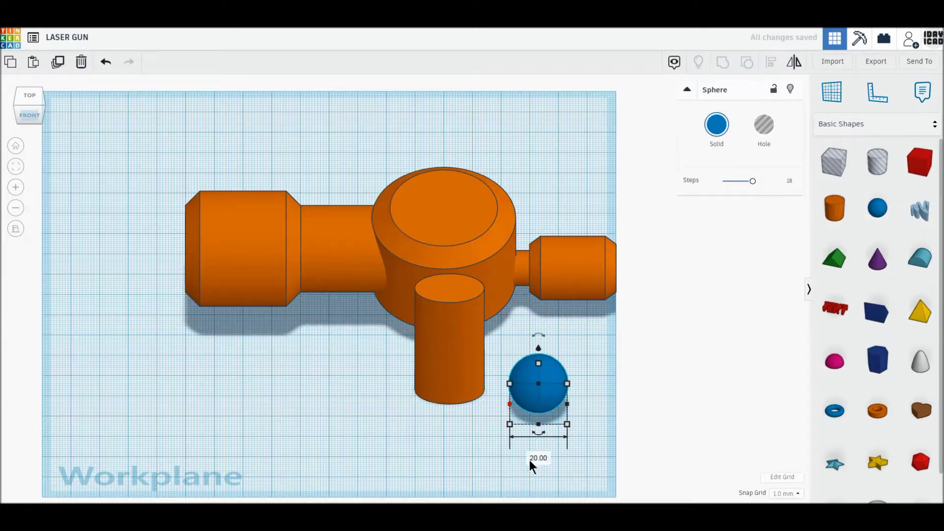
# Flatten the sphere into a disc 40 mm wide and 10 mm high
pyautogui.write('40')
pyautogui.press('Return')
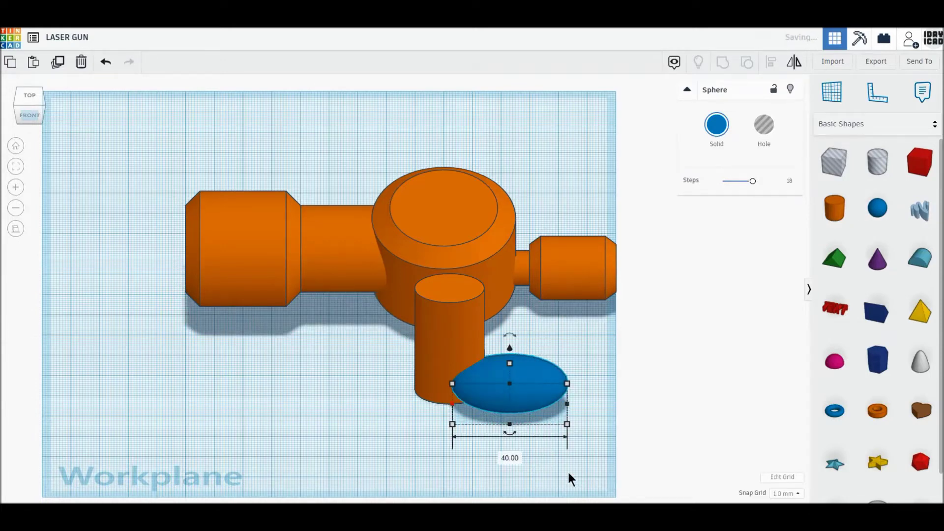
pyautogui.click(550, 382)
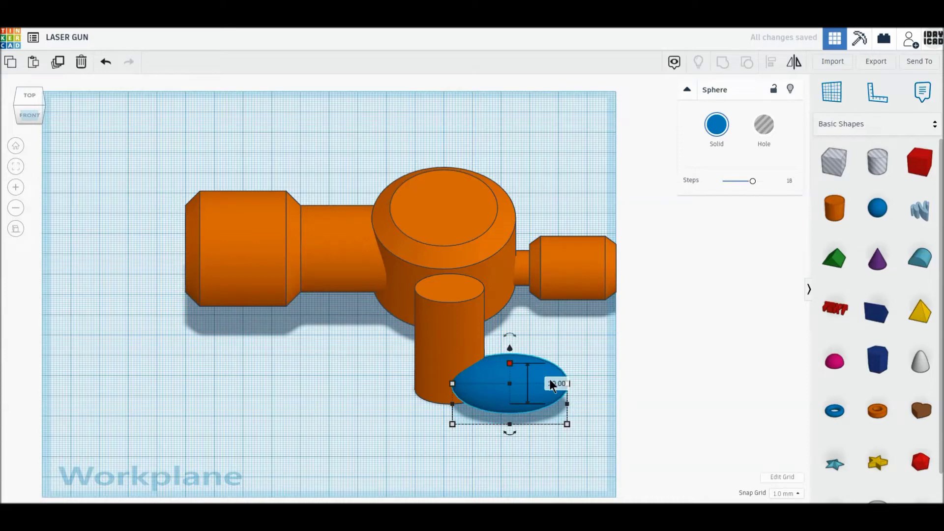
pyautogui.write('10')
pyautogui.press('Return')
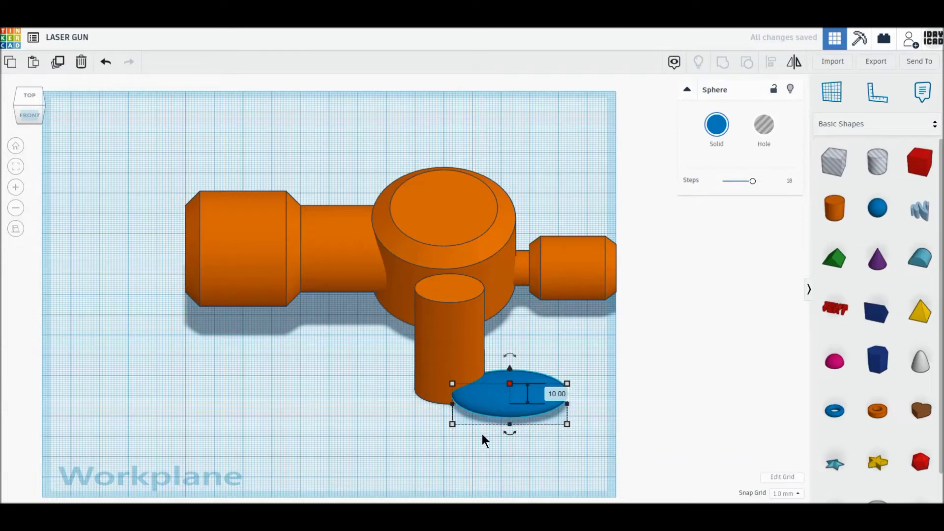
pyautogui.moveTo(503, 443); pyautogui.dragTo(476, 426)
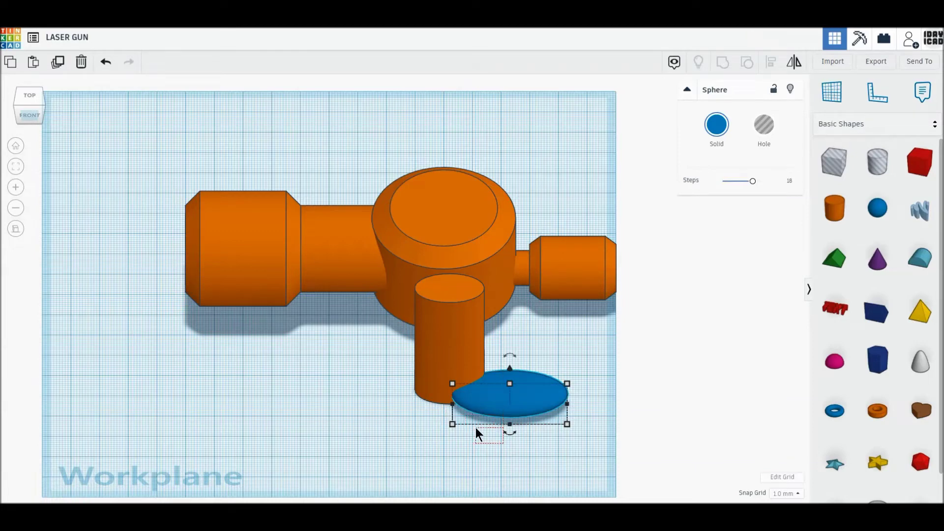
# Raise the orange cylinder 5 mm, set it onto the blue disc, and select both
pyautogui.click(446, 371)
pyautogui.moveTo(451, 280); pyautogui.dragTo(451, 263)
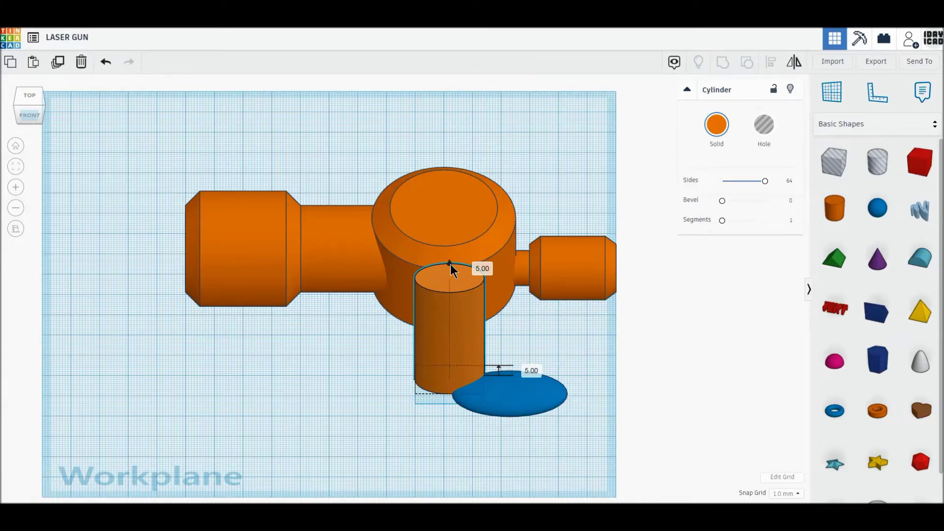
pyautogui.moveTo(460, 369); pyautogui.dragTo(460, 371)
pyautogui.moveTo(439, 339); pyautogui.dragTo(512, 356)
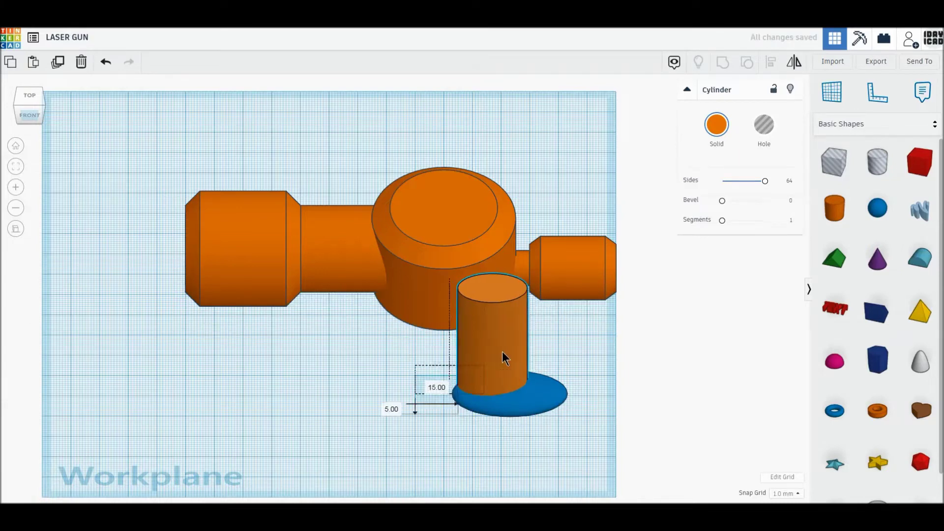
pyautogui.moveTo(596, 442); pyautogui.dragTo(530, 386)
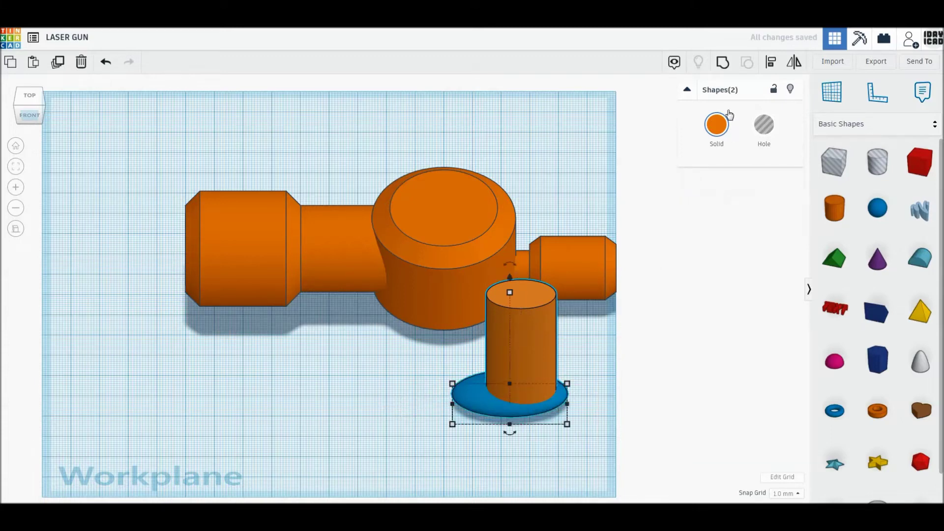
pyautogui.click(770, 63)
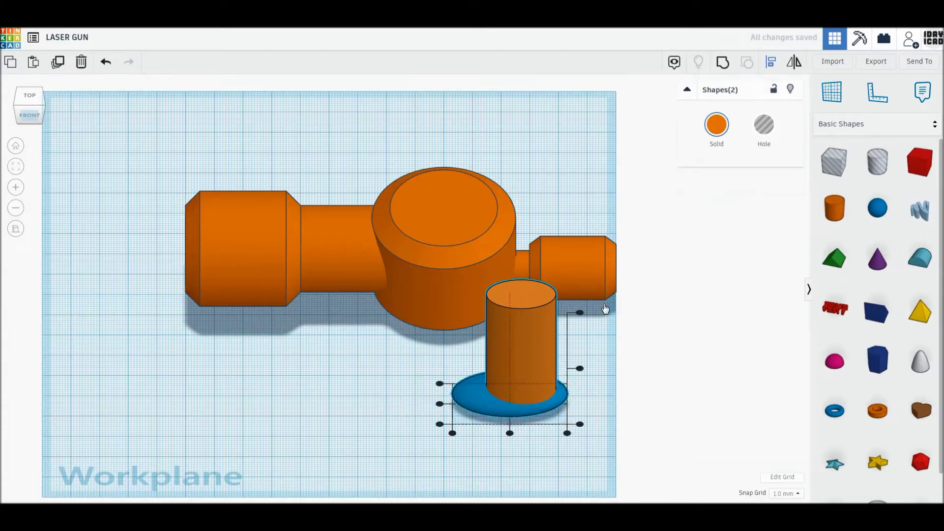
# Centre the cylinder on its disc and tip the pair onto its side by -90°
pyautogui.click(440, 404)
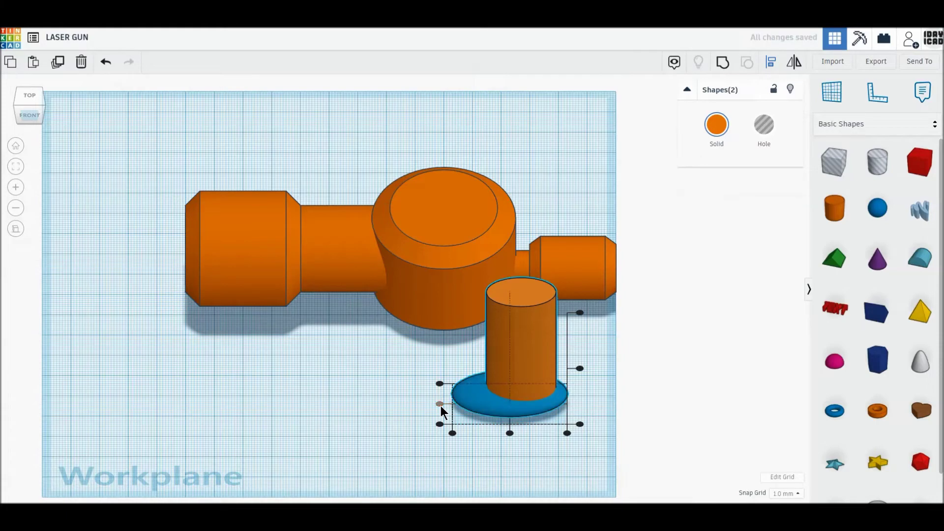
pyautogui.click(383, 405)
pyautogui.moveTo(404, 419)
pyautogui.mouseDown(button='right')
pyautogui.moveTo(482, 412)
pyautogui.moveTo(615, 374)
pyautogui.mouseUp(button='right')
pyautogui.moveTo(627, 385); pyautogui.dragTo(559, 303)
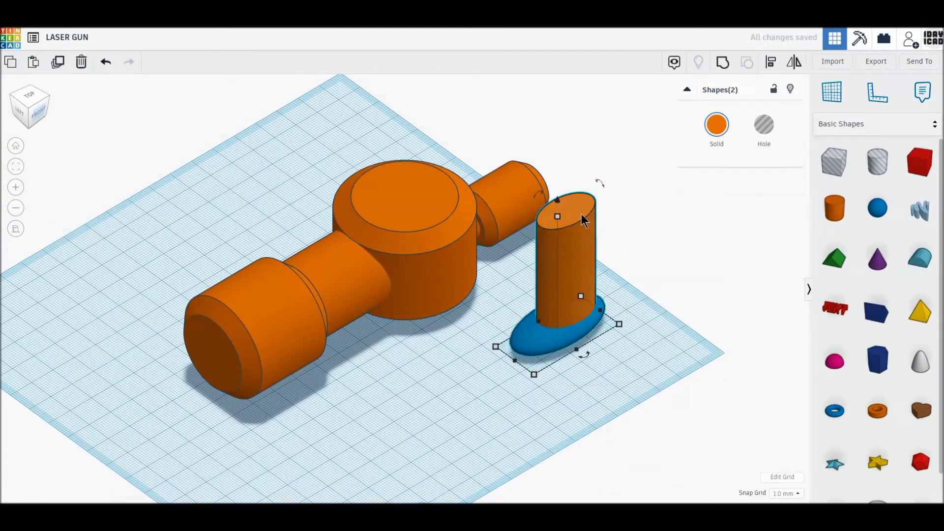
pyautogui.moveTo(598, 184); pyautogui.dragTo(479, 207)
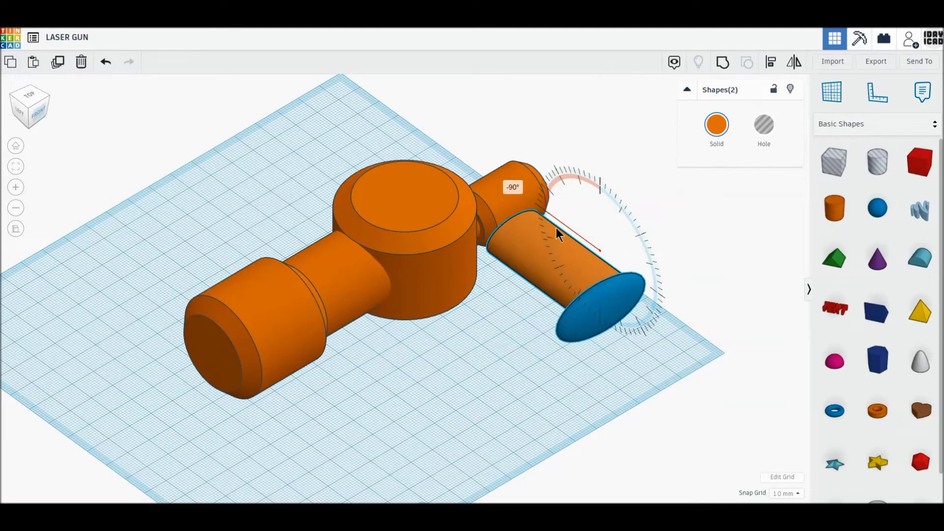
# Move the handle assembly up to meet the dial's underside
pyautogui.click(32, 100)
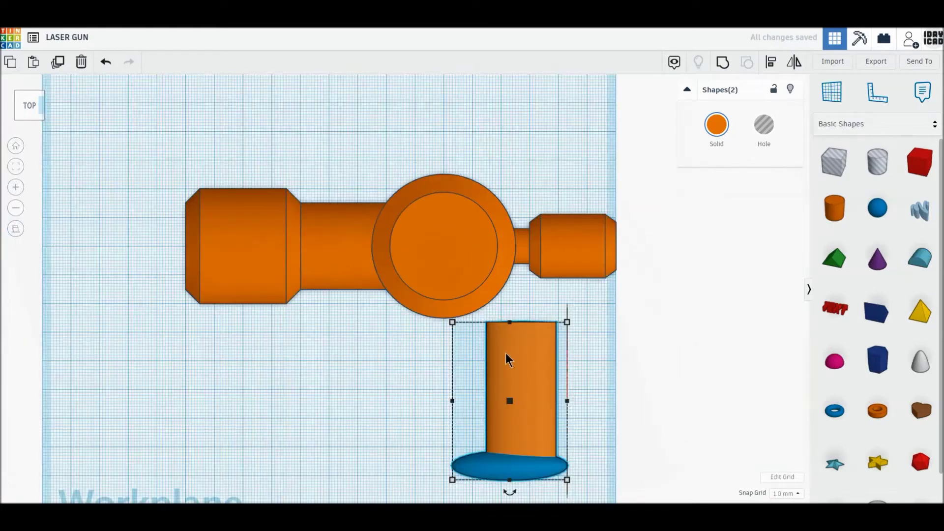
pyautogui.moveTo(505, 353)
pyautogui.mouseDown()
pyautogui.moveTo(438, 335)
pyautogui.moveTo(441, 342)
pyautogui.mouseUp()
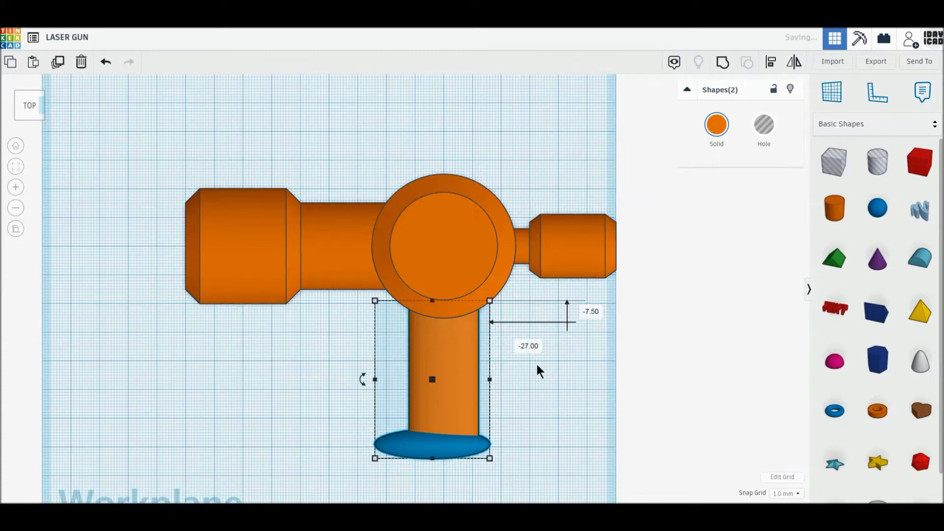
pyautogui.click(548, 374)
pyautogui.moveTo(653, 468); pyautogui.dragTo(447, 189)
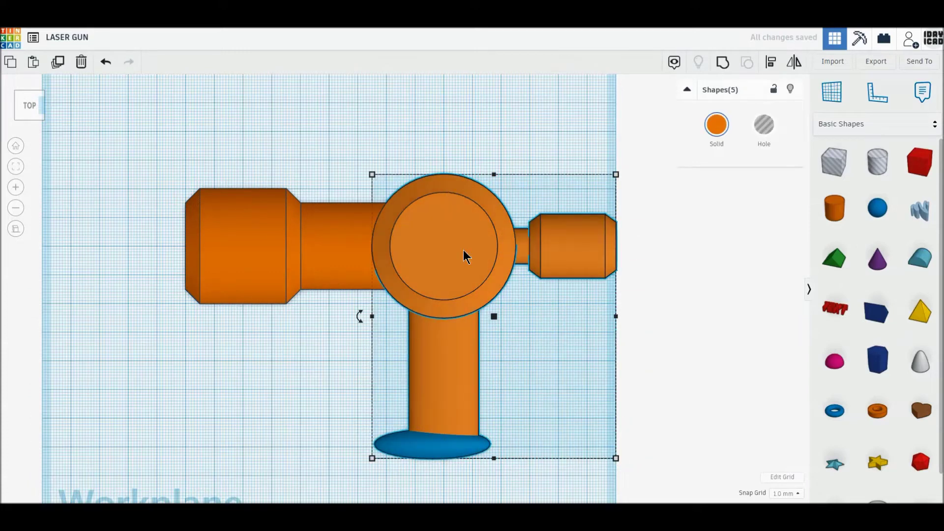
# Select just the nozzle pieces and tilt them to point up and right
pyautogui.scroll(-2, 462, 254)
pyautogui.scroll(-1, 462, 255)
pyautogui.moveTo(369, 313); pyautogui.dragTo(364, 311)
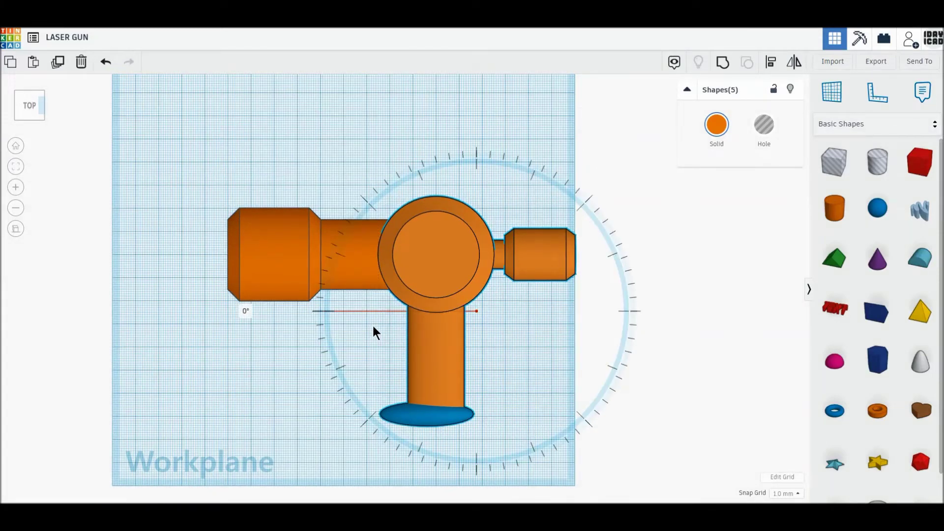
pyautogui.moveTo(373, 325); pyautogui.dragTo(376, 326)
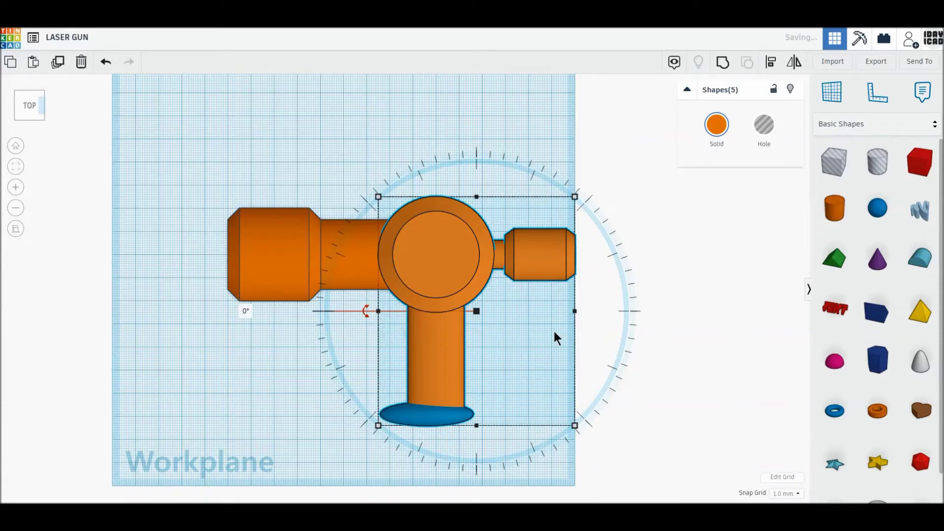
pyautogui.moveTo(599, 325); pyautogui.dragTo(503, 220)
pyautogui.moveTo(447, 262)
pyautogui.mouseDown()
pyautogui.moveTo(472, 289)
pyautogui.moveTo(477, 267)
pyautogui.moveTo(460, 243)
pyautogui.mouseUp()
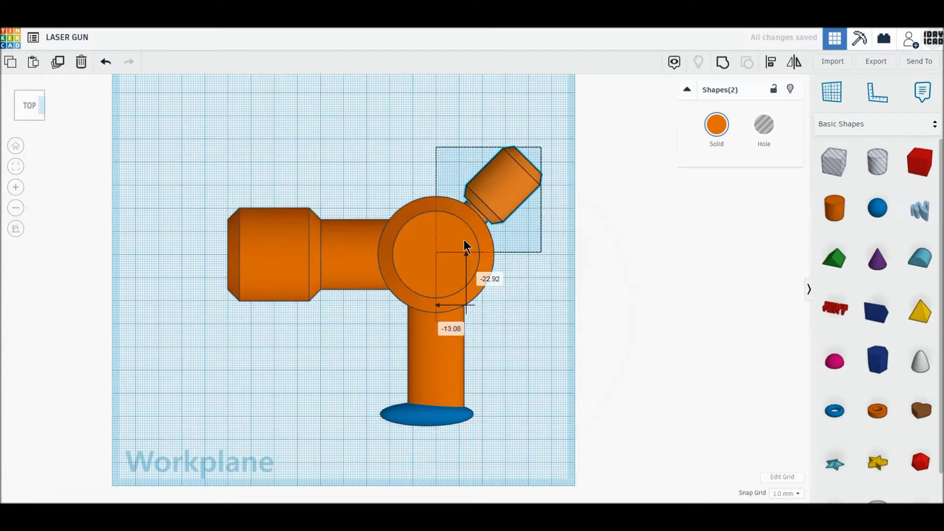
# Fine-tune the nozzle's position against the dial with small drags and 1 mm nudges
pyautogui.scroll(3, 531, 174)
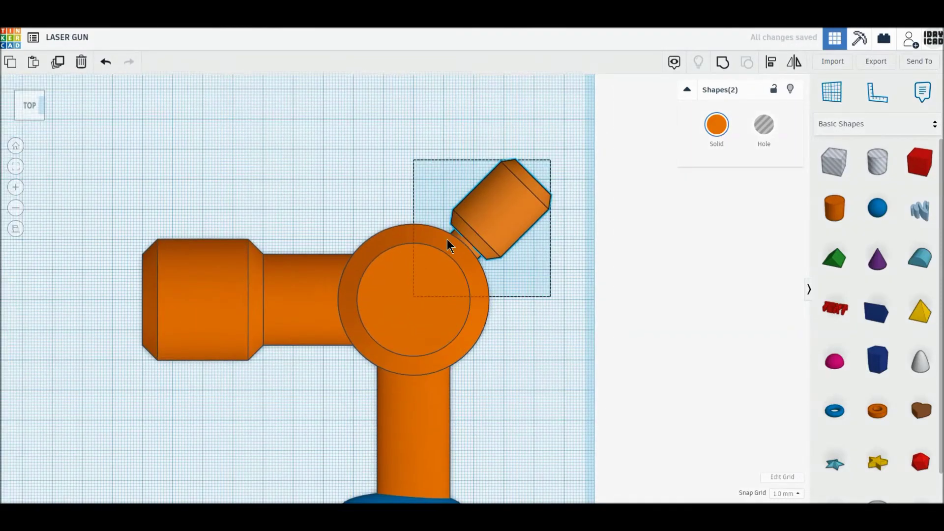
pyautogui.scroll(2, 559, 244)
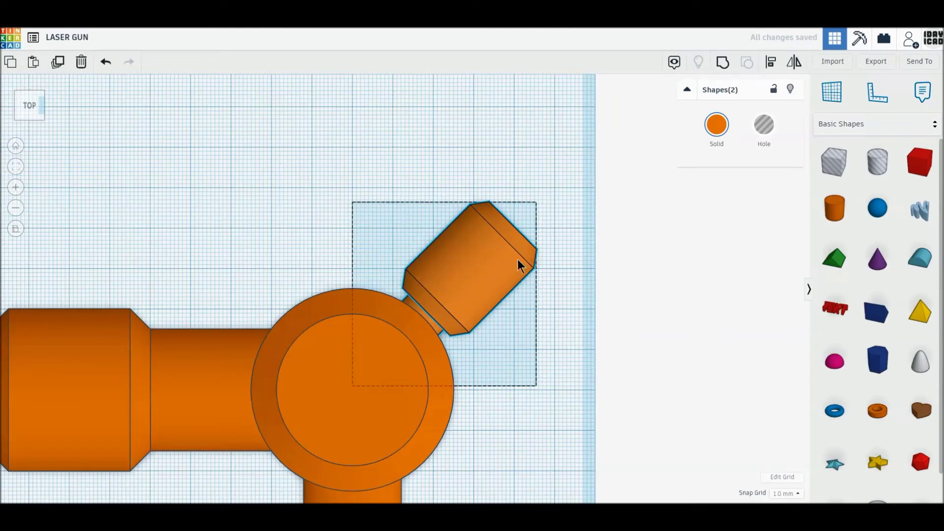
pyautogui.moveTo(494, 253); pyautogui.dragTo(498, 255)
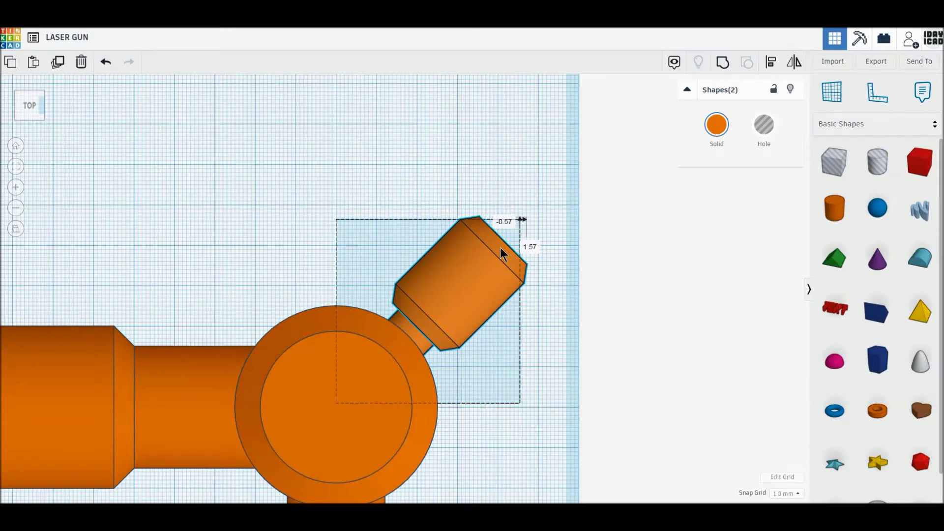
pyautogui.press('Right')
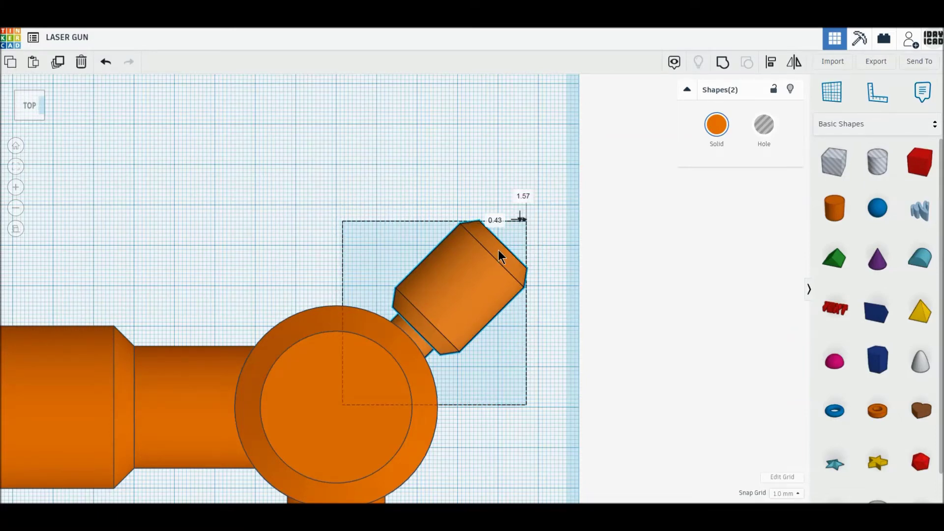
pyautogui.moveTo(498, 249); pyautogui.dragTo(494, 250)
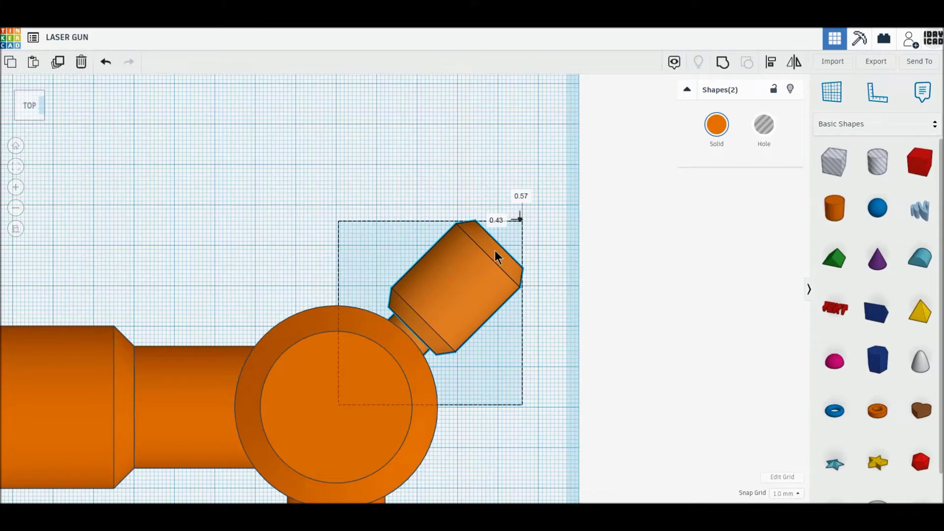
pyautogui.moveTo(494, 250); pyautogui.dragTo(505, 247)
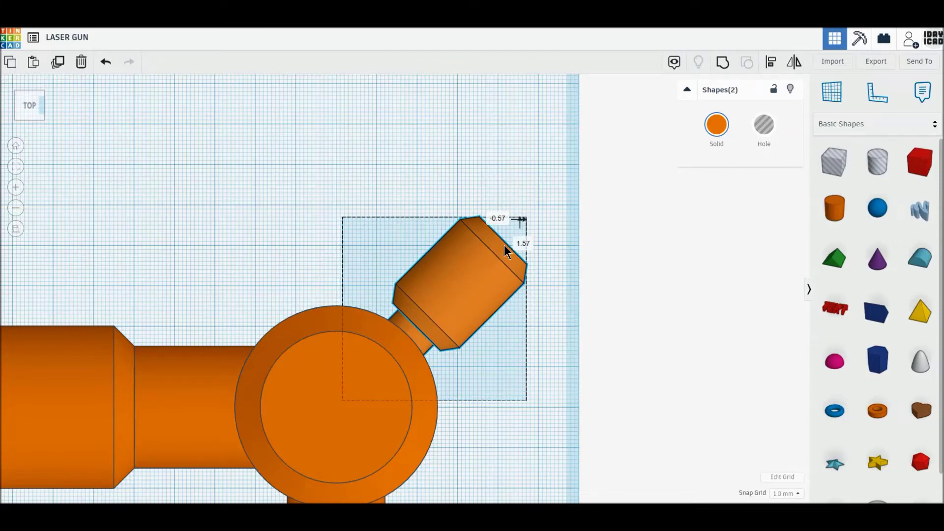
pyautogui.press('Up')
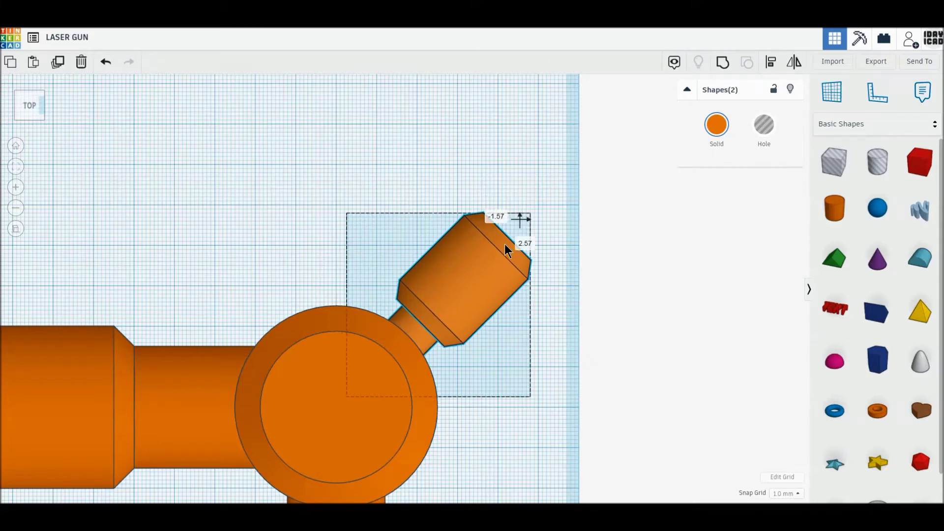
pyautogui.click(548, 361)
pyautogui.moveTo(547, 361); pyautogui.dragTo(537, 236, button='middle')
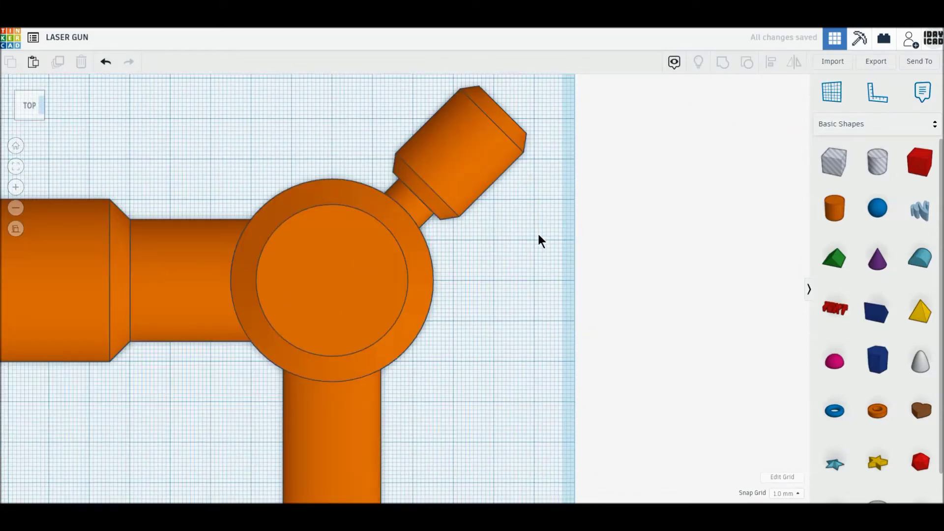
# Tilt the handle and blue base about 22.5° and seat them against the dial, 1 mm left
pyautogui.scroll(-3, 538, 239)
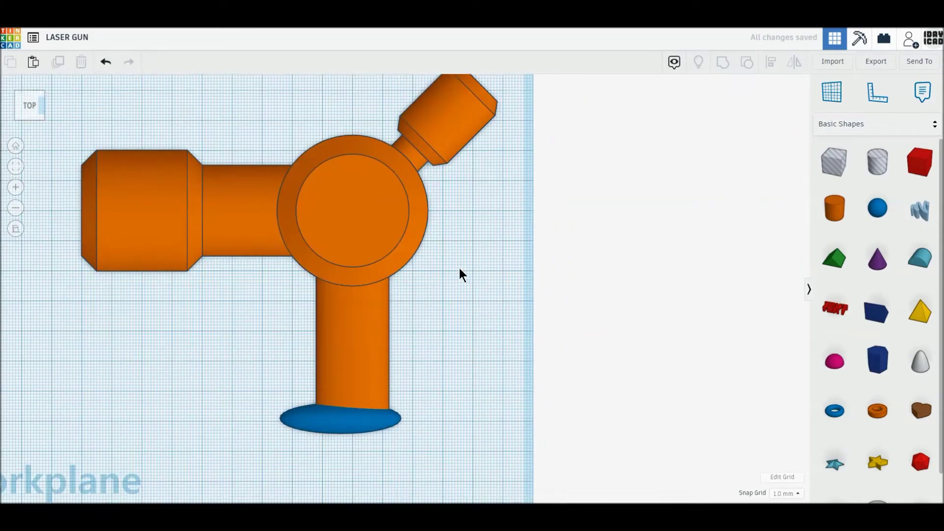
pyautogui.moveTo(443, 442); pyautogui.dragTo(349, 381)
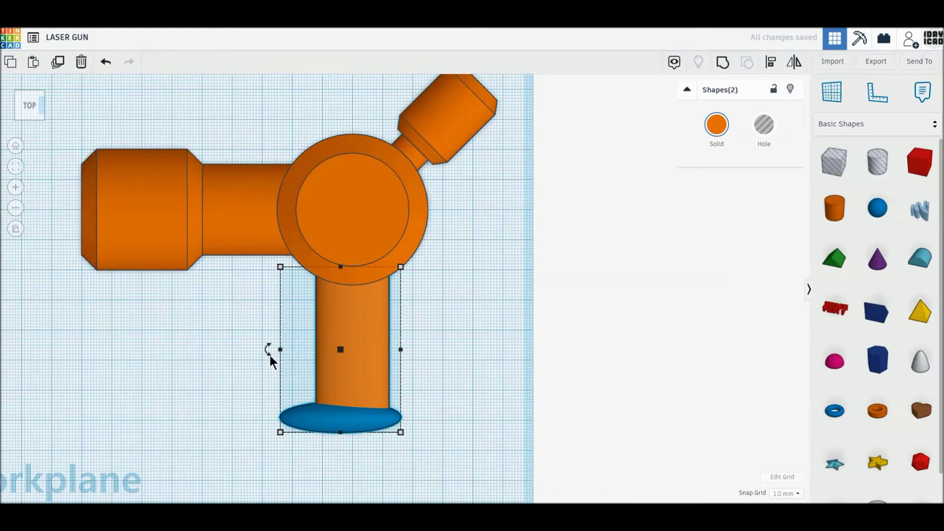
pyautogui.moveTo(267, 349); pyautogui.dragTo(282, 368)
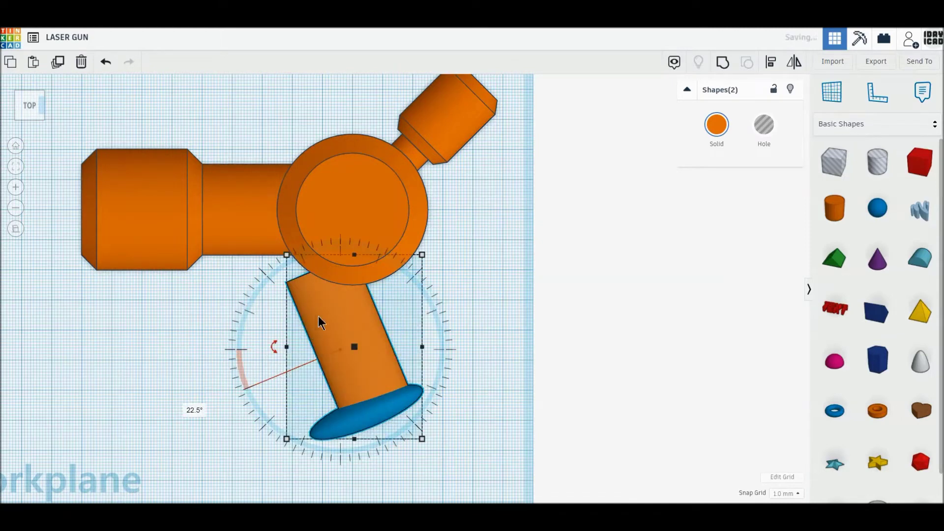
pyautogui.moveTo(318, 317); pyautogui.dragTo(375, 309)
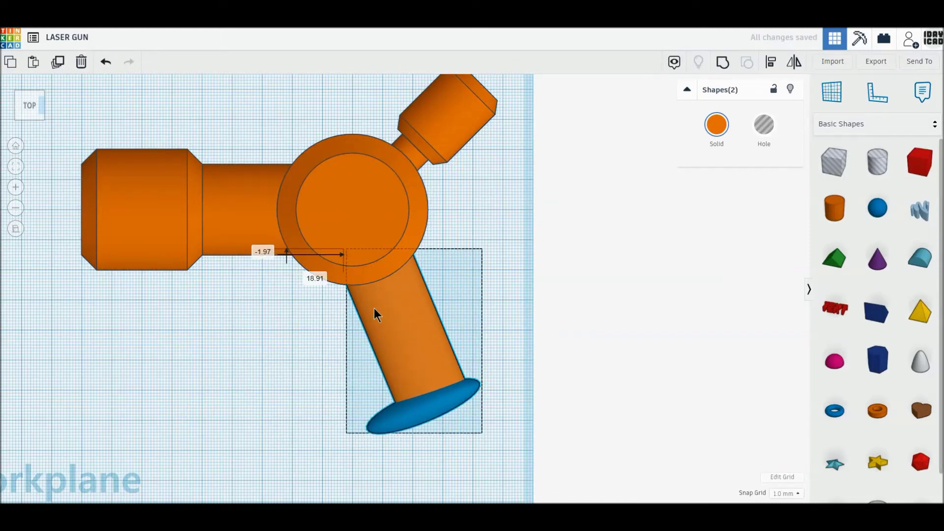
pyautogui.press('Left')
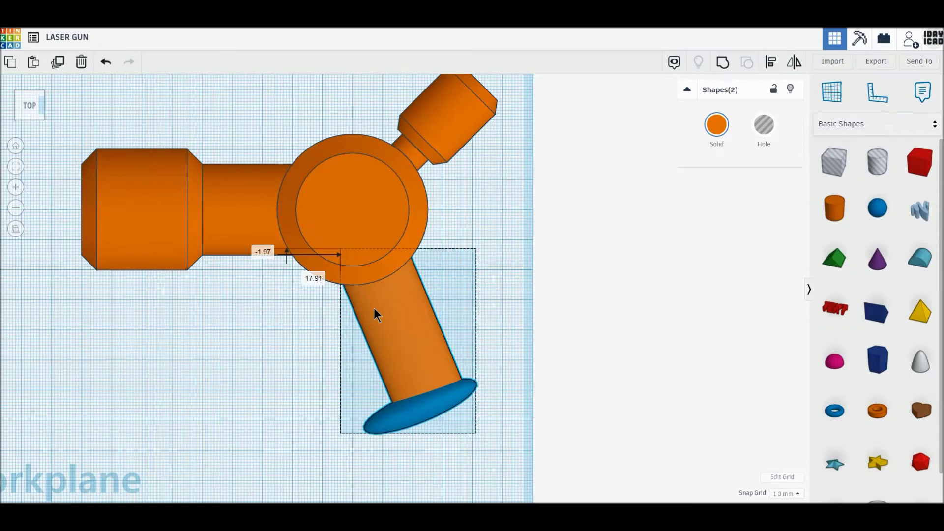
pyautogui.click(521, 391)
pyautogui.scroll(-2, 516, 393)
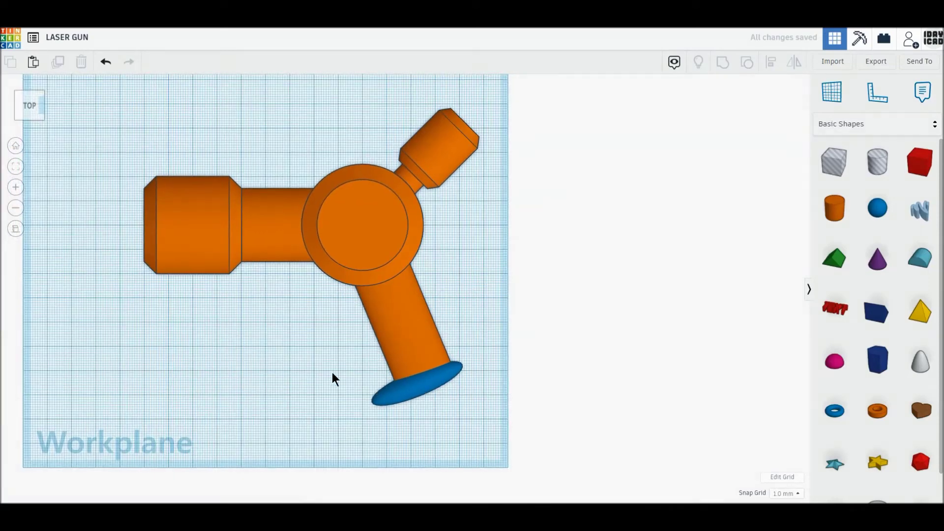
pyautogui.moveTo(408, 384); pyautogui.dragTo(447, 382, button='middle')
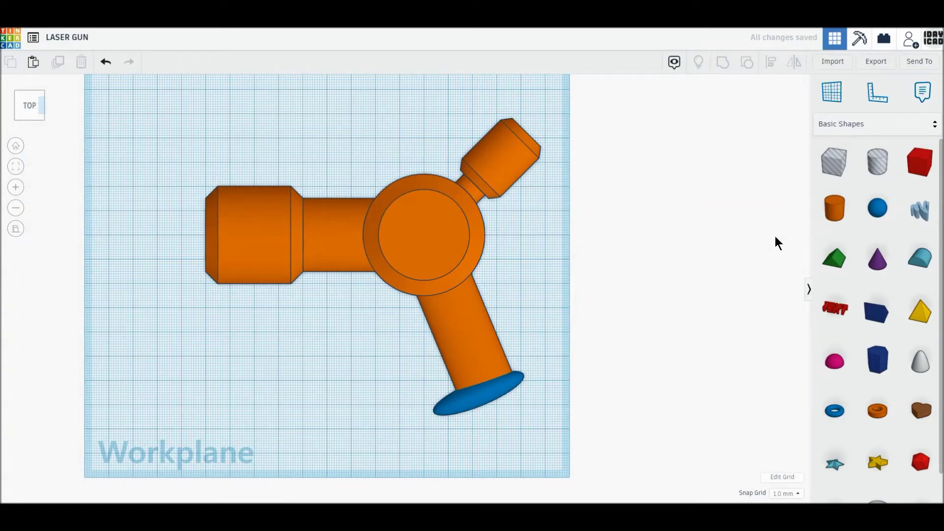
# Place a new cylinder below the gun body with a sphere to its left
pyautogui.click(834, 218)
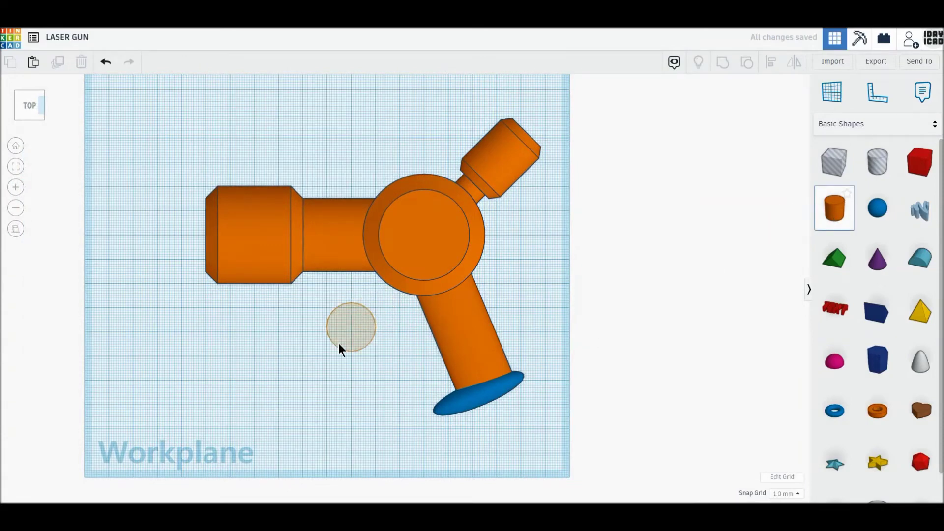
pyautogui.click(350, 331)
pyautogui.click(877, 208)
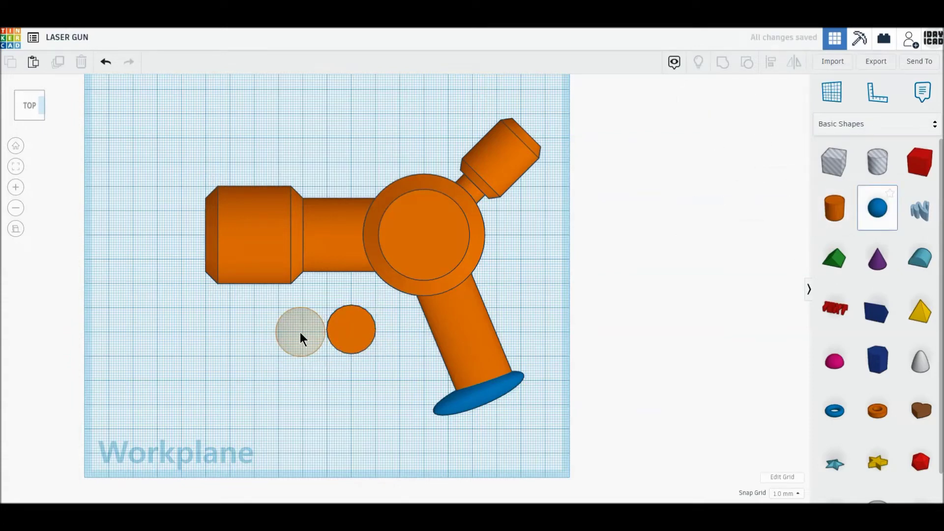
pyautogui.click(300, 334)
pyautogui.scroll(3, 270, 359)
pyautogui.moveTo(270, 360); pyautogui.dragTo(381, 305, button='middle')
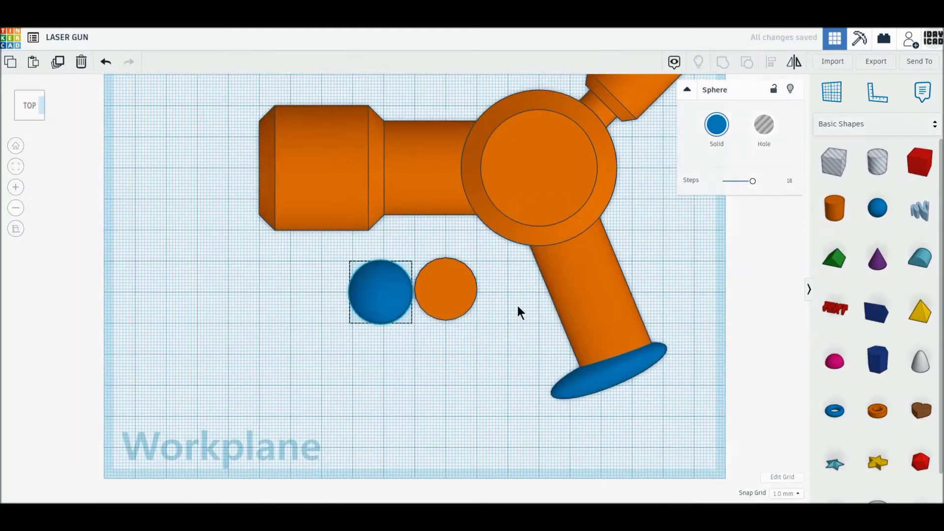
pyautogui.scroll(2, 381, 304)
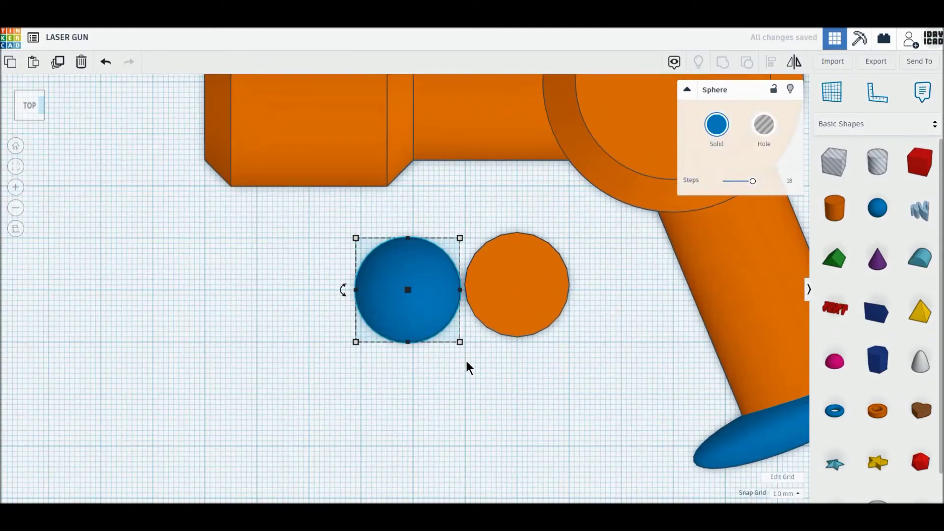
pyautogui.moveTo(466, 361); pyautogui.dragTo(445, 295, button='right')
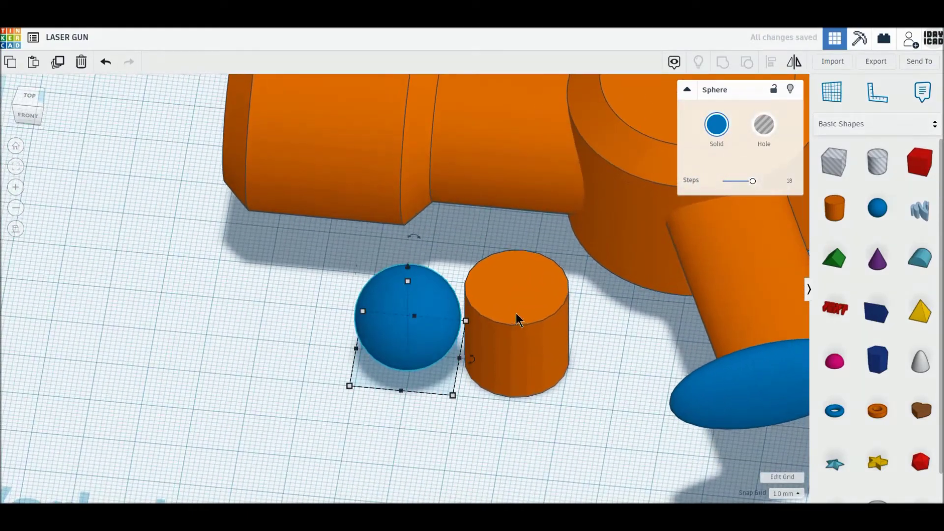
# Give the cylinder 64 sides and tip it onto its side by -90°
pyautogui.click(511, 320)
pyautogui.moveTo(747, 185); pyautogui.dragTo(797, 182)
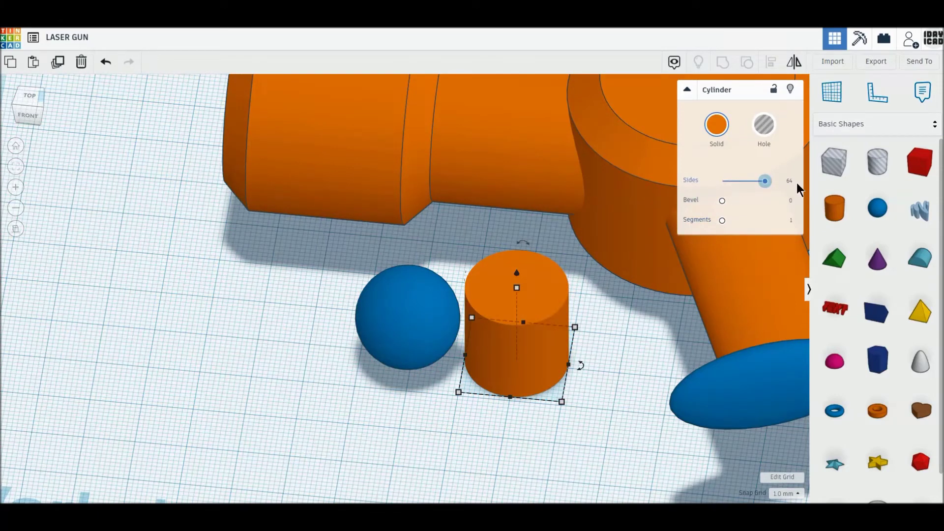
pyautogui.moveTo(510, 251); pyautogui.dragTo(486, 283)
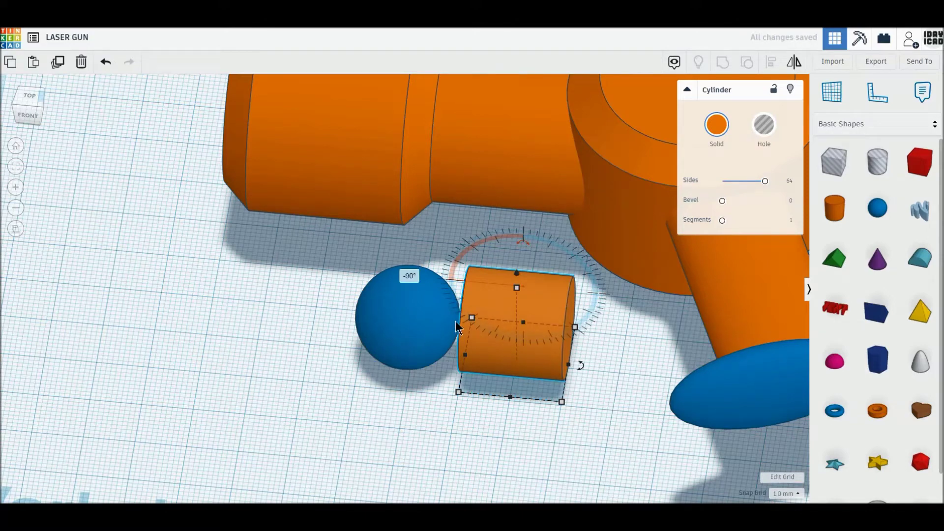
pyautogui.click(29, 97)
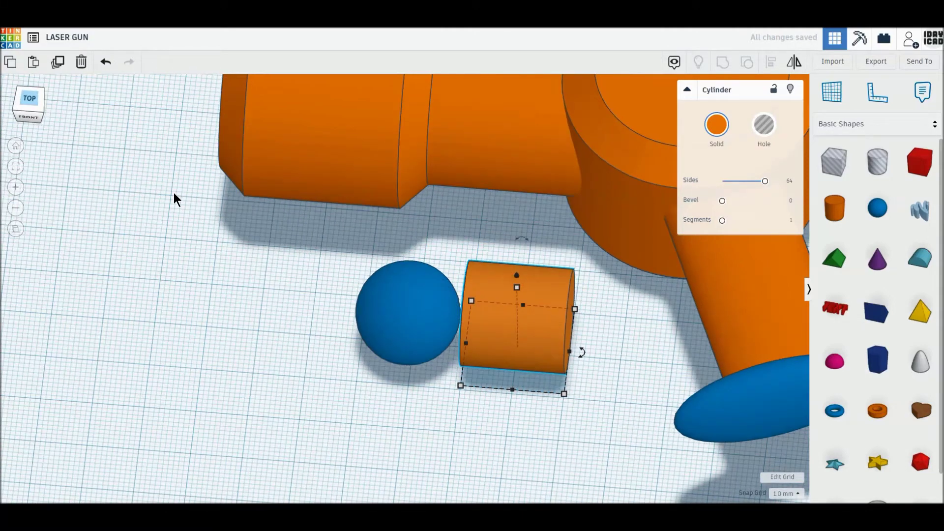
# Push the sphere against the cylinder's left end and narrow it to 9 mm wide
pyautogui.moveTo(409, 322); pyautogui.dragTo(414, 322)
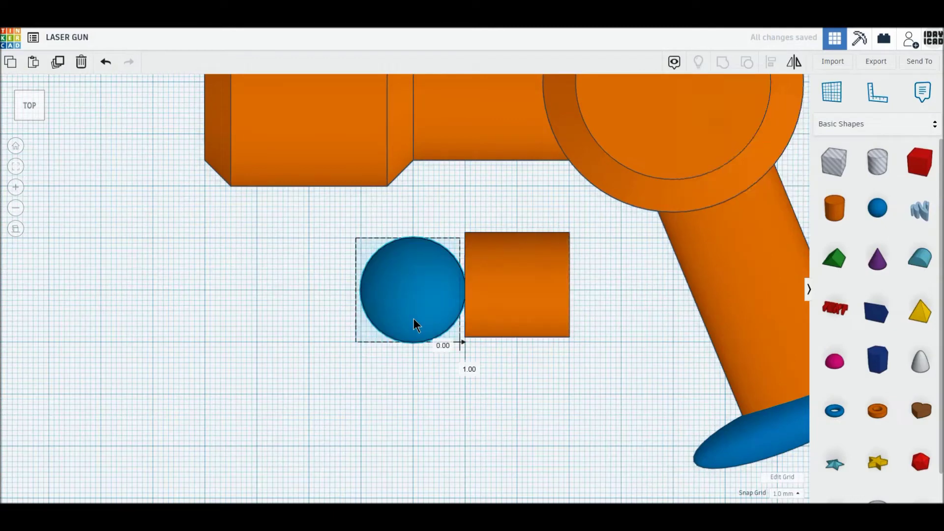
pyautogui.click(529, 316)
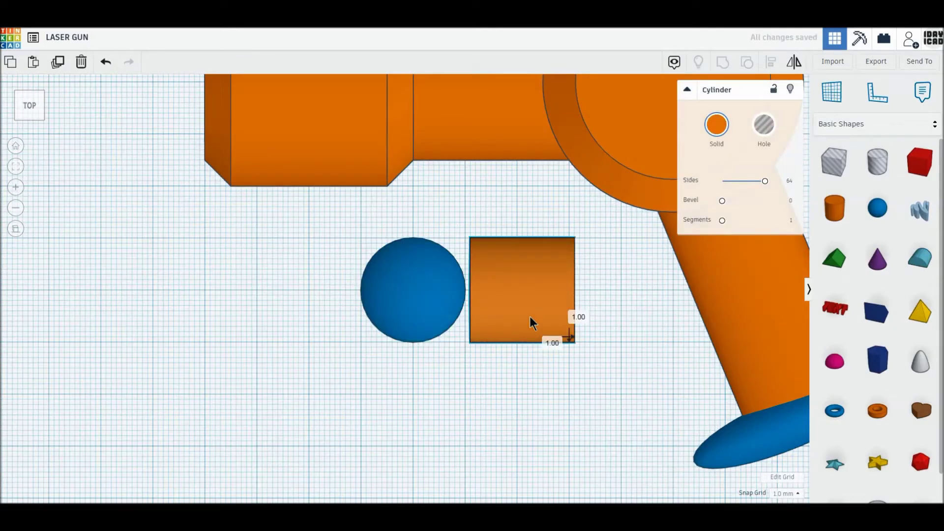
pyautogui.moveTo(525, 315); pyautogui.dragTo(525, 316)
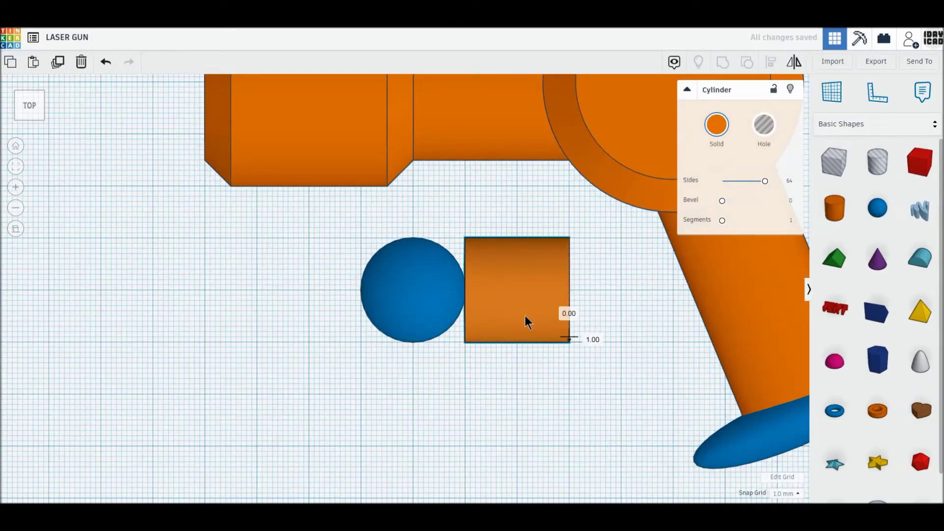
pyautogui.click(414, 323)
pyautogui.moveTo(361, 290); pyautogui.dragTo(419, 290)
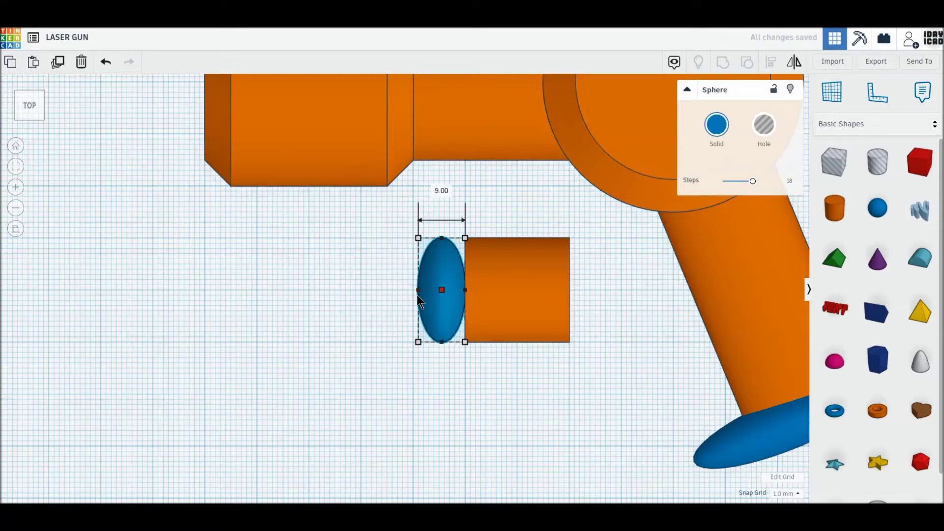
# Widen the sphere to 10 mm and slide the cylinder 5 mm left into it
pyautogui.moveTo(417, 295); pyautogui.dragTo(415, 295)
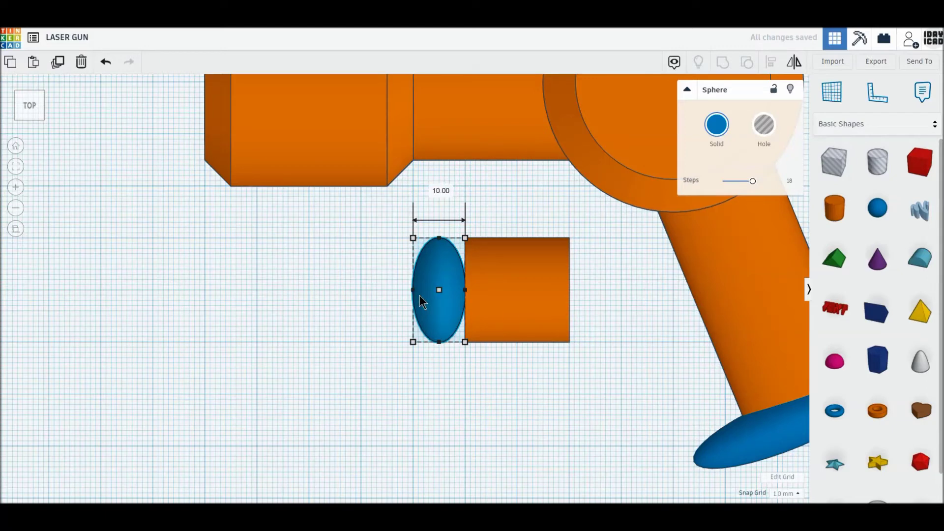
pyautogui.moveTo(496, 314); pyautogui.dragTo(492, 319)
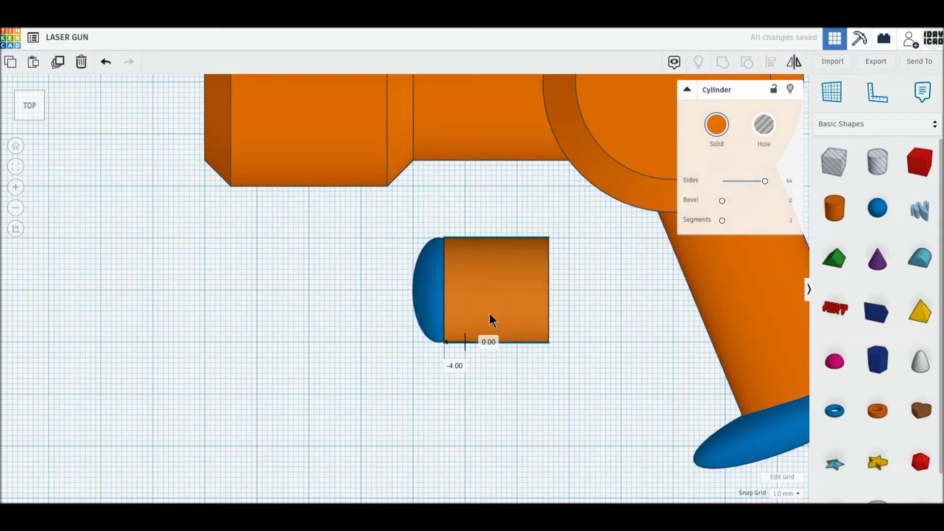
pyautogui.press('Left')
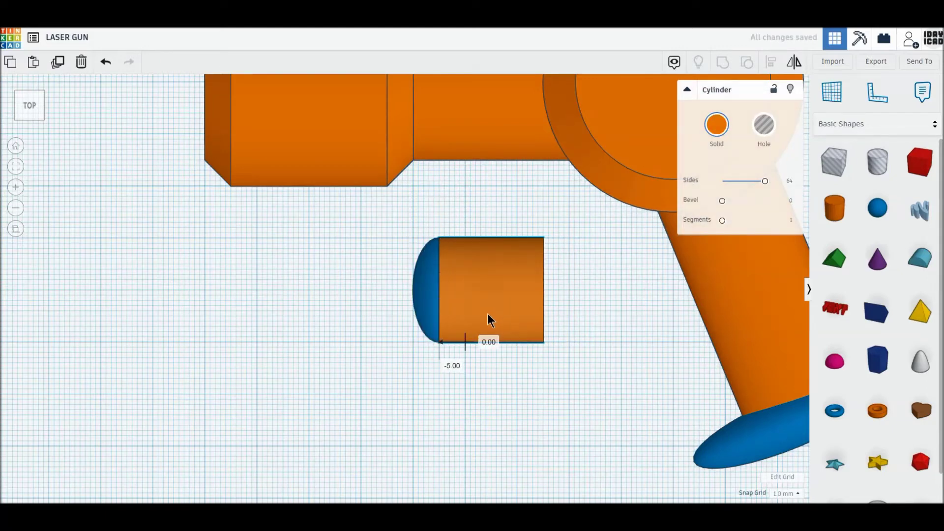
pyautogui.click(588, 314)
# Stretch the cylinder to 35 mm, cover its upper half with a 50 mm box hole, and group all three
pyautogui.moveTo(835, 162); pyautogui.dragTo(580, 231)
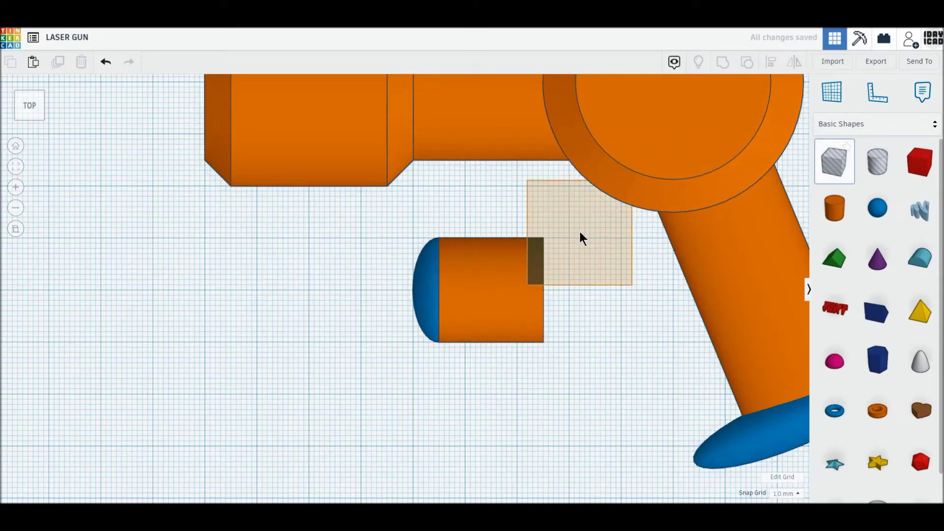
pyautogui.moveTo(580, 231); pyautogui.dragTo(311, 348)
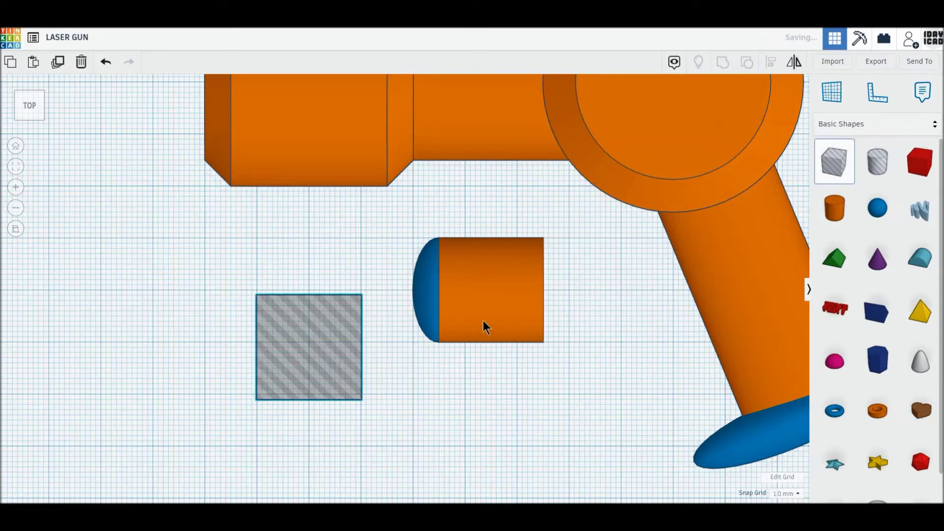
pyautogui.click(540, 293)
pyautogui.moveTo(543, 290); pyautogui.dragTo(620, 292)
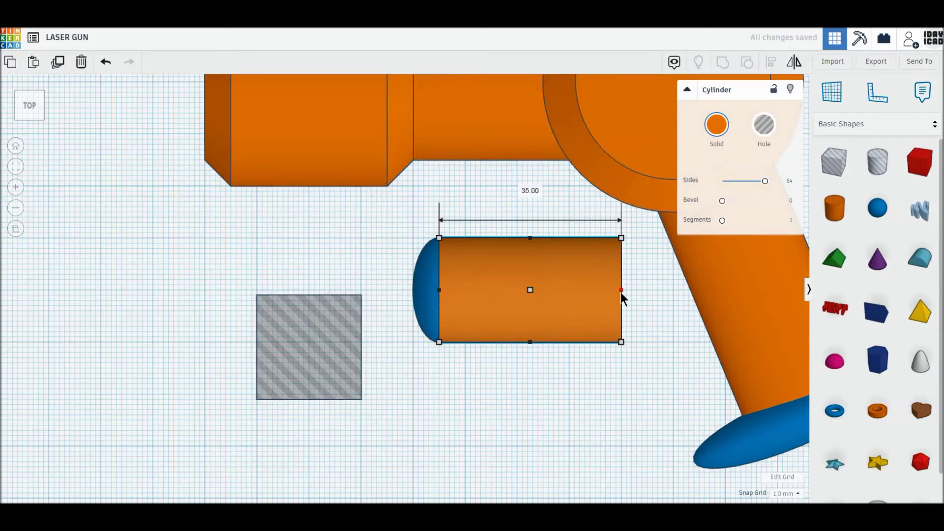
pyautogui.moveTo(340, 319); pyautogui.dragTo(427, 235)
pyautogui.moveTo(486, 238); pyautogui.dragTo(642, 241)
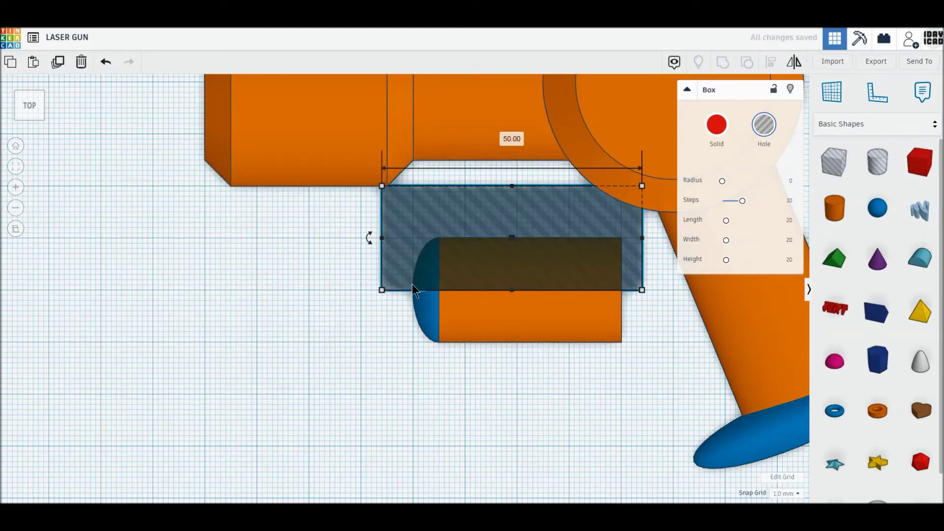
pyautogui.moveTo(410, 294); pyautogui.dragTo(507, 376)
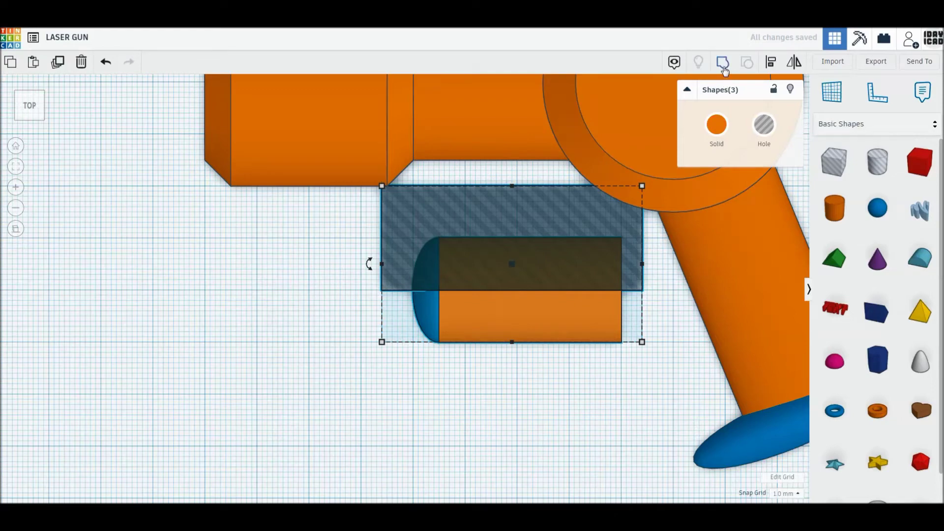
pyautogui.click(723, 70)
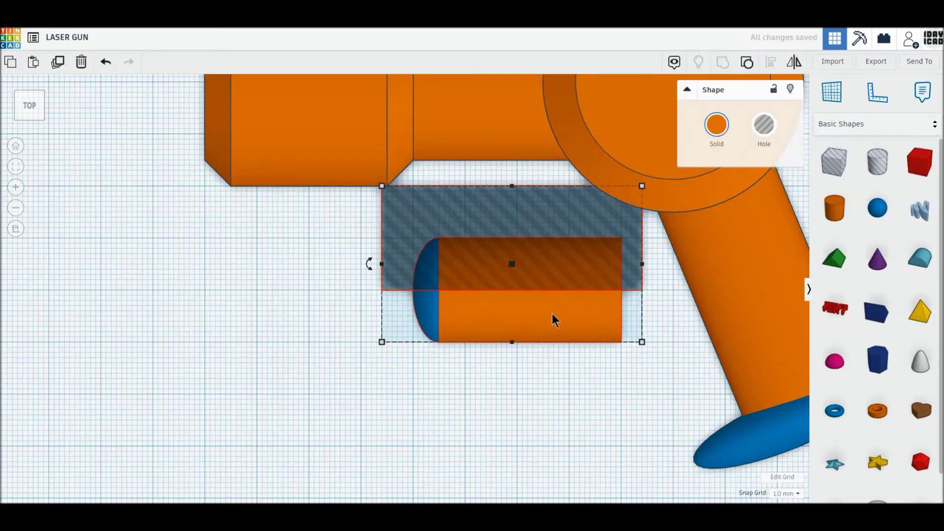
# Resize the grouped half-cylinder to 5 mm tall and 20 mm wide
pyautogui.moveTo(418, 304)
pyautogui.mouseDown(button='right')
pyautogui.moveTo(454, 320)
pyautogui.moveTo(459, 294)
pyautogui.mouseUp(button='right')
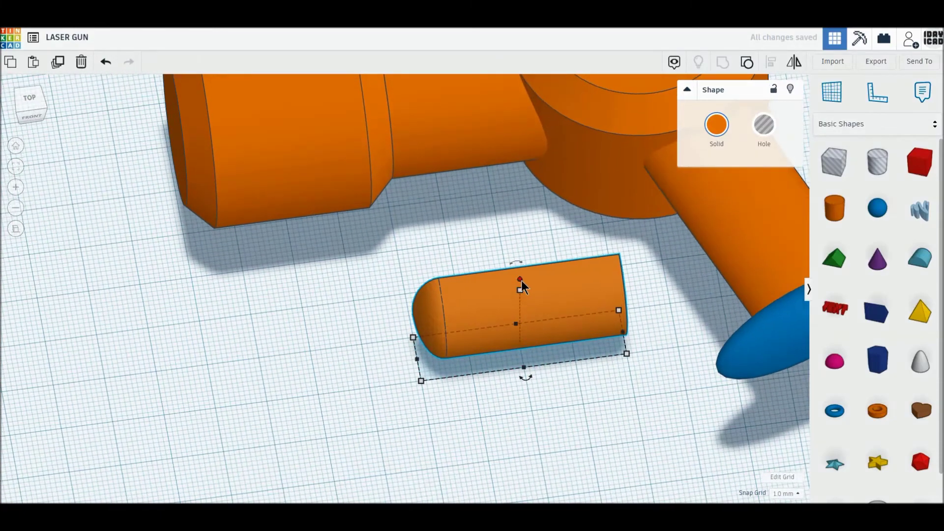
pyautogui.click(520, 291)
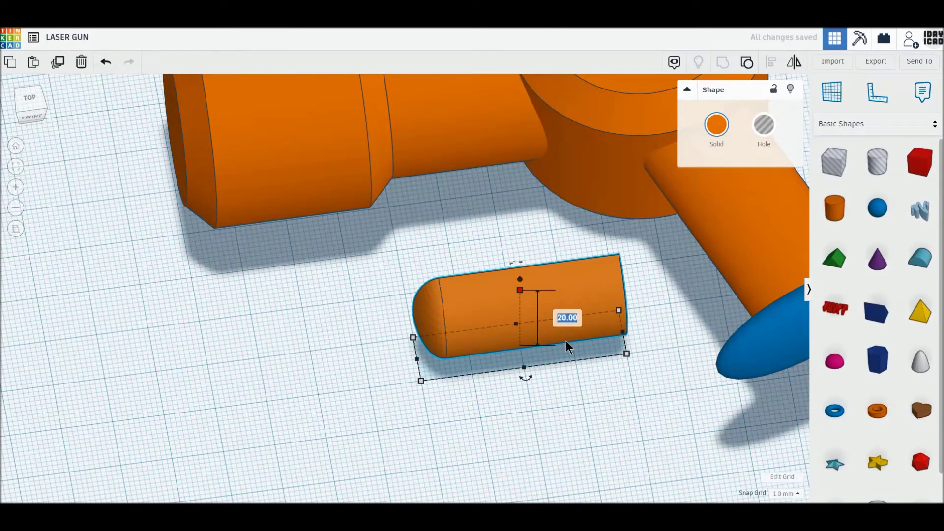
pyautogui.write('5')
pyautogui.press('Return')
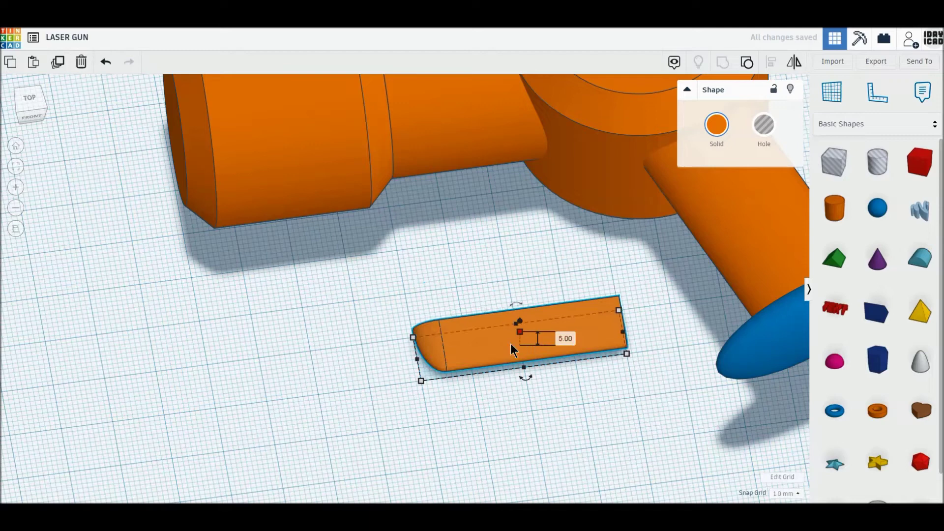
pyautogui.click(413, 337)
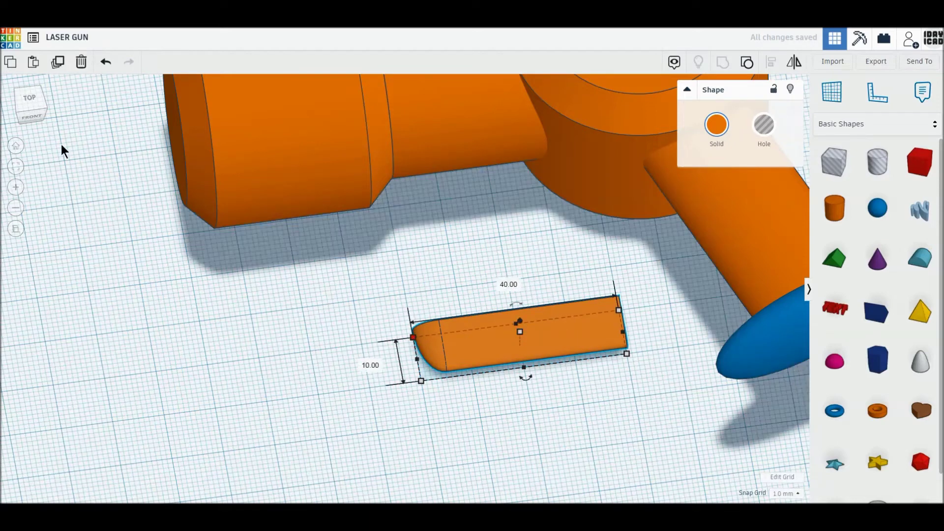
pyautogui.click(371, 365)
pyautogui.write('20')
pyautogui.press('Return')
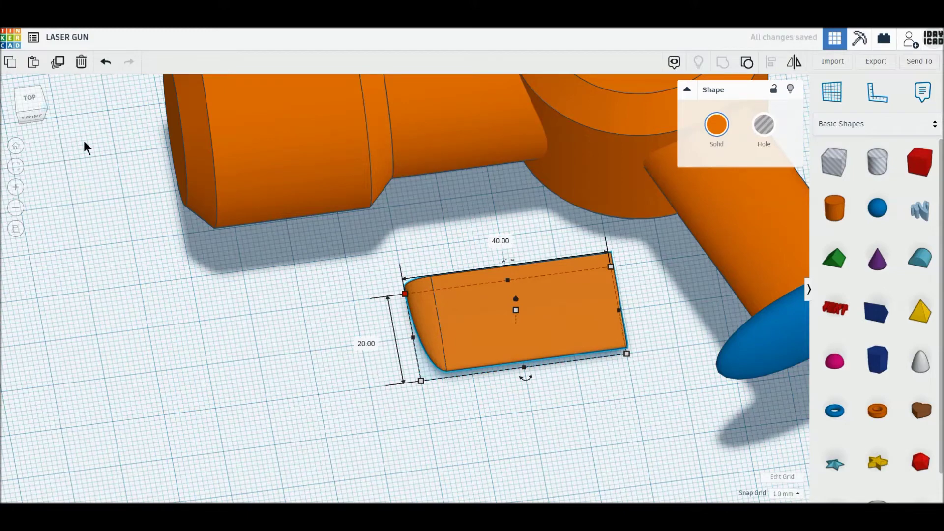
pyautogui.click(30, 98)
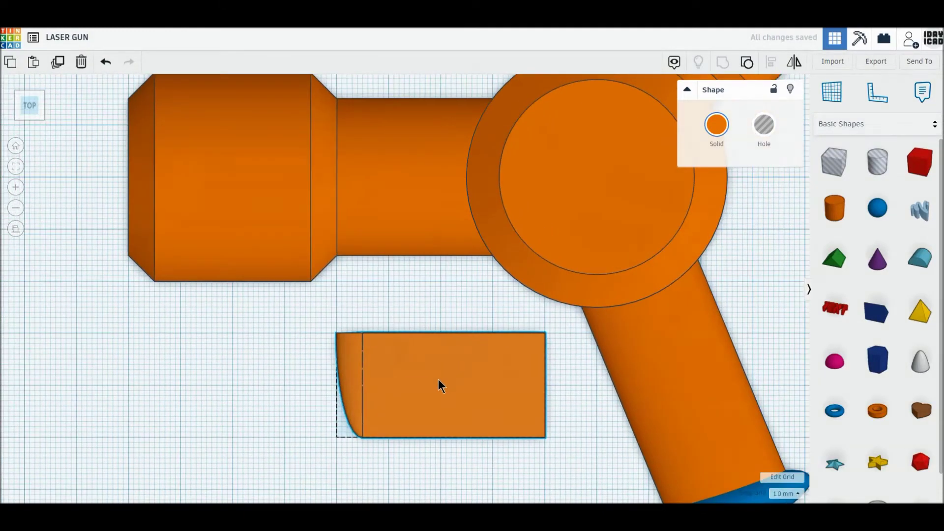
# Tuck the flattened block beneath the dial beside the handle, shortening it from the right
pyautogui.moveTo(469, 372)
pyautogui.mouseDown()
pyautogui.moveTo(544, 299)
pyautogui.moveTo(554, 315)
pyautogui.mouseUp()
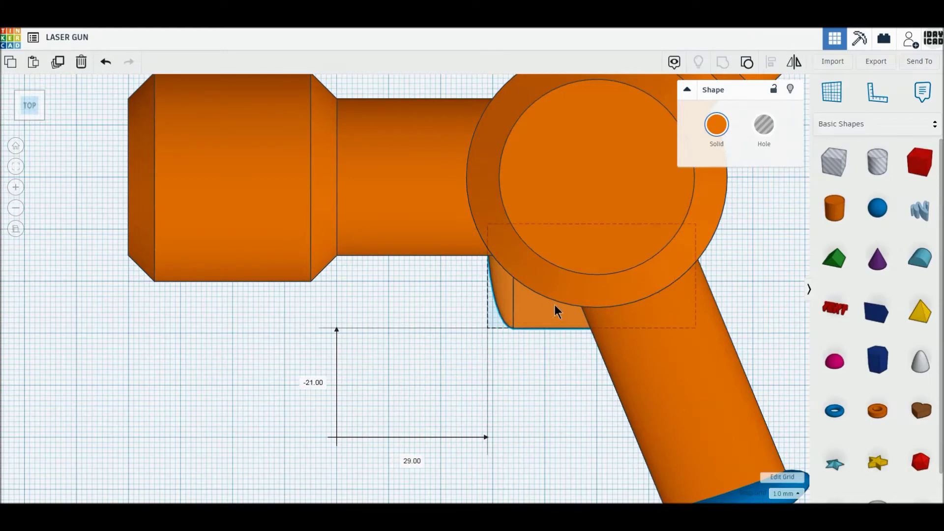
pyautogui.moveTo(555, 312); pyautogui.dragTo(562, 314)
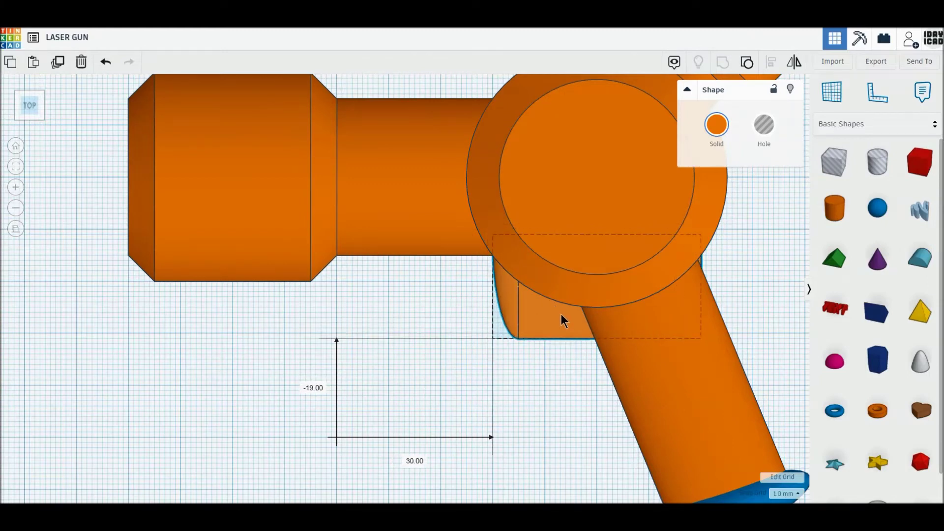
pyautogui.moveTo(700, 287); pyautogui.dragTo(649, 291)
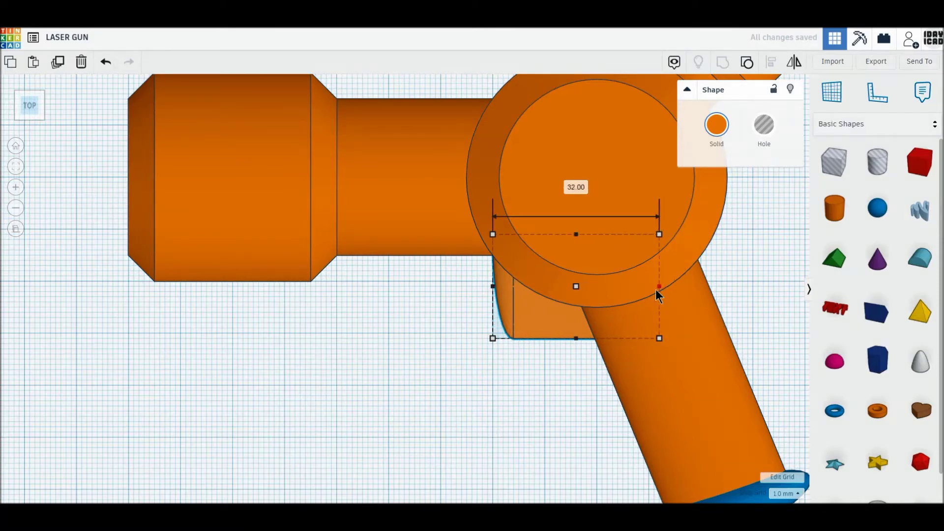
pyautogui.moveTo(526, 308); pyautogui.dragTo(543, 309)
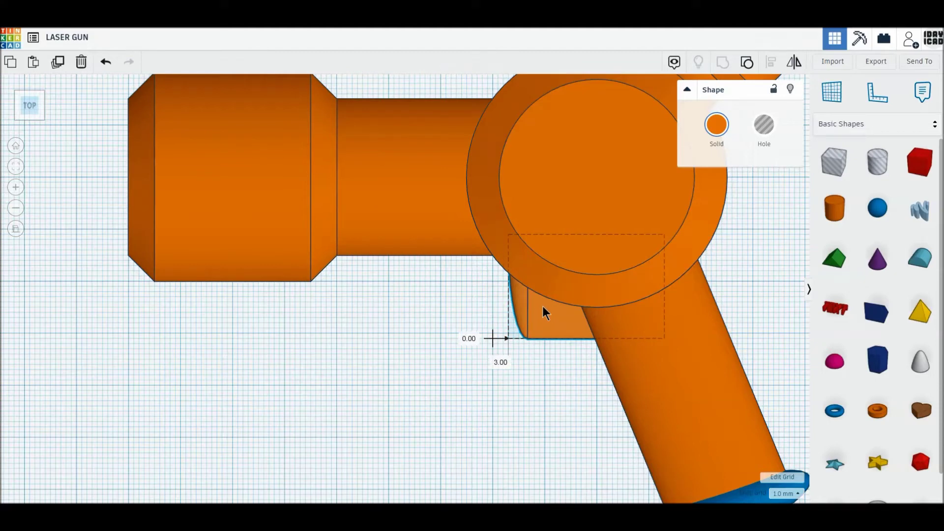
pyautogui.moveTo(543, 308); pyautogui.dragTo(543, 314)
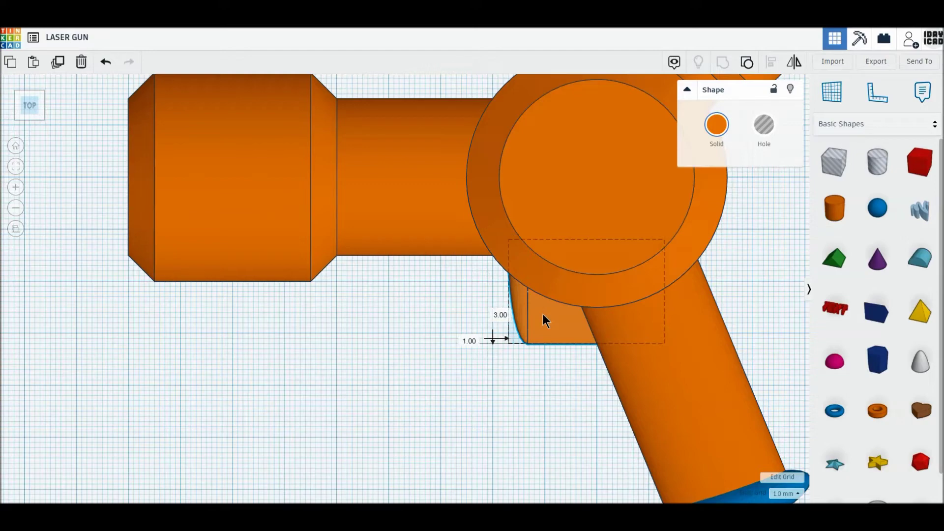
pyautogui.press('-')
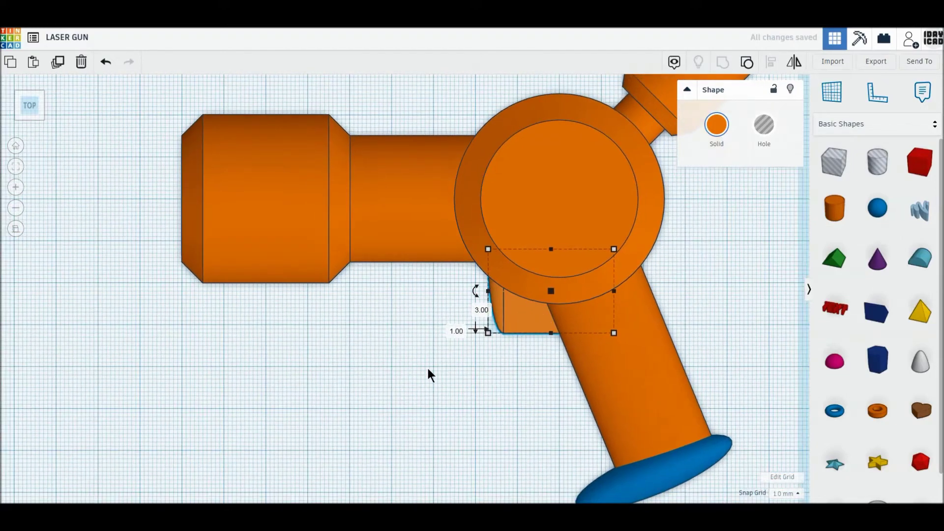
pyautogui.click(405, 374)
pyautogui.scroll(-2, 407, 375)
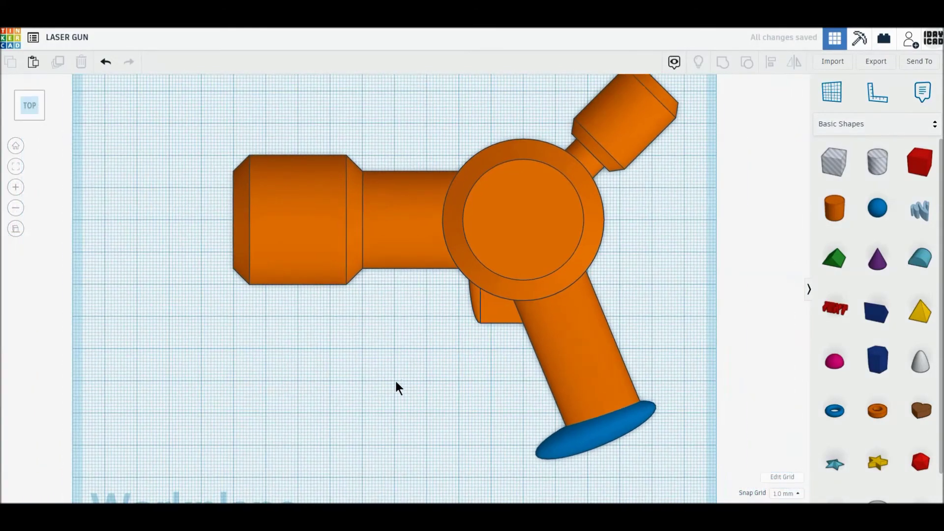
pyautogui.moveTo(375, 393); pyautogui.dragTo(409, 341, button='right')
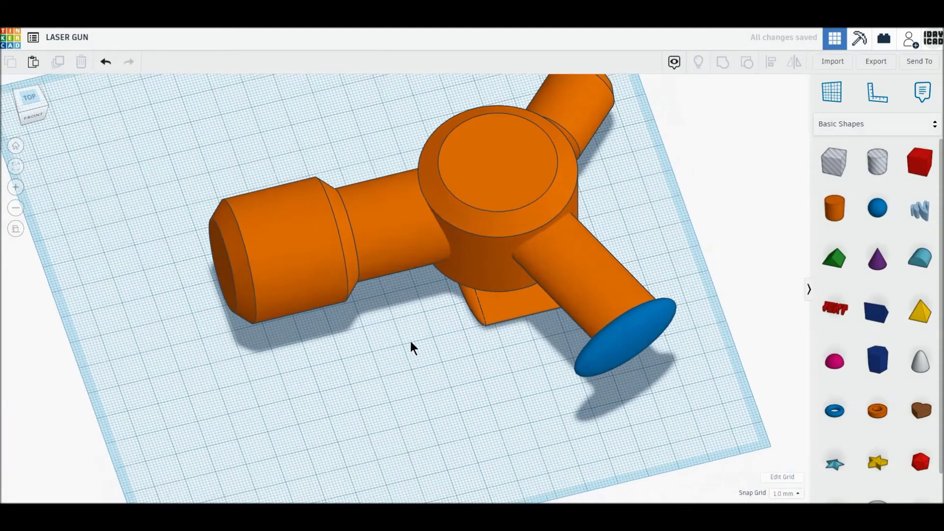
# Centre-align all eight gun parts along one axis
pyautogui.moveTo(237, 111); pyautogui.dragTo(592, 394)
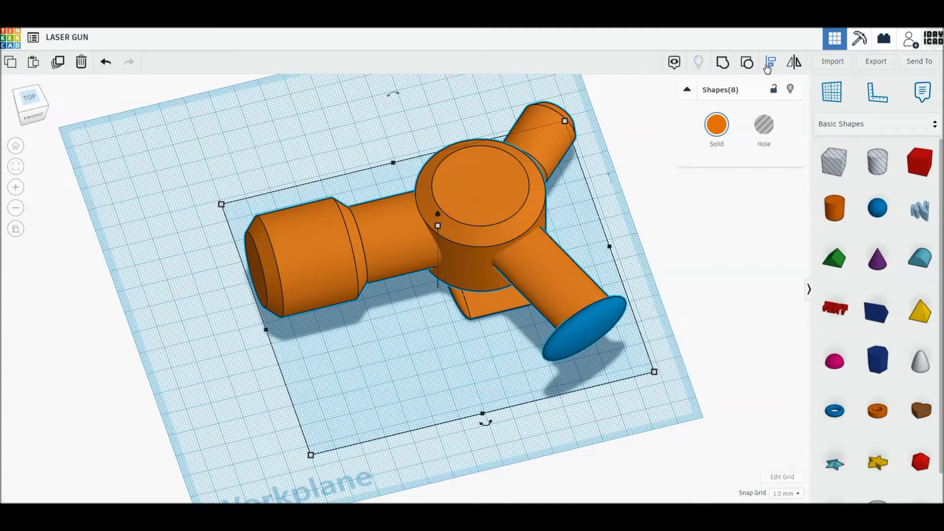
pyautogui.click(770, 62)
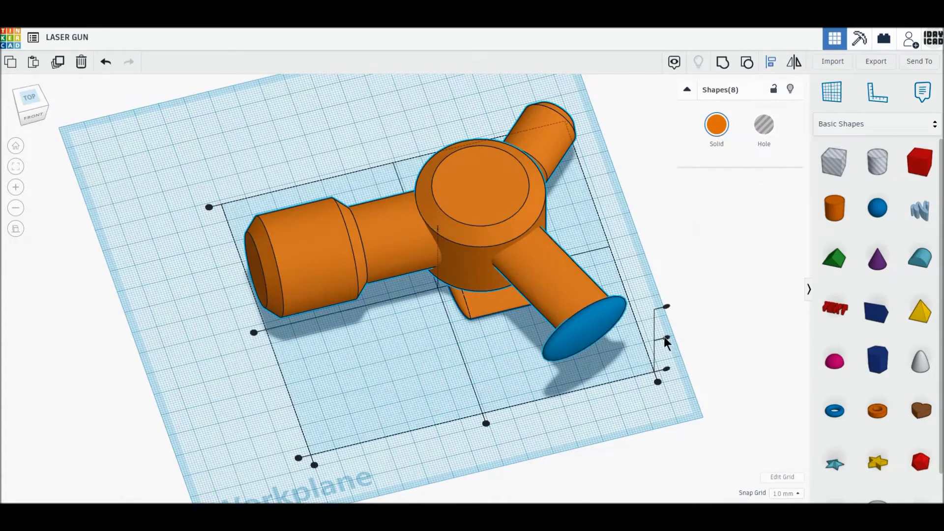
pyautogui.click(665, 337)
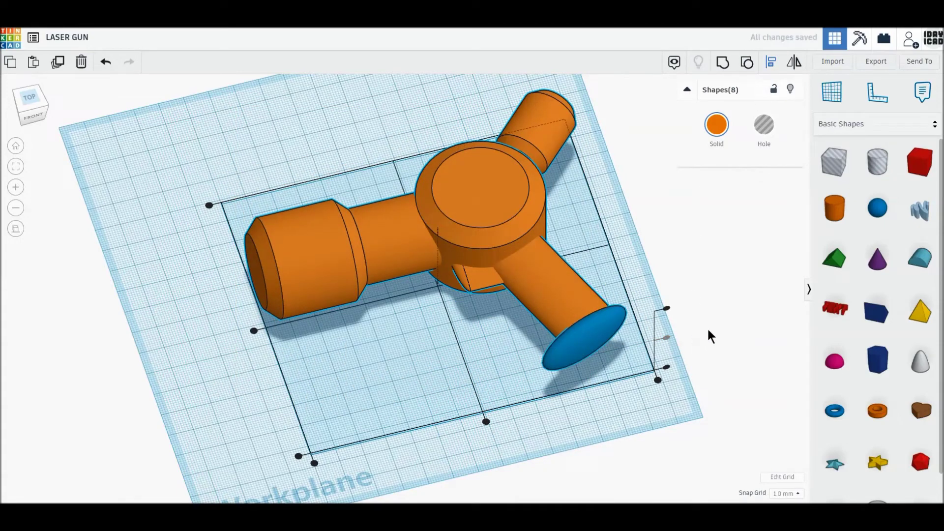
pyautogui.click(248, 142)
# Set the whole gun's elevation to 0 so it rests on the workplane
pyautogui.moveTo(230, 107); pyautogui.dragTo(643, 427)
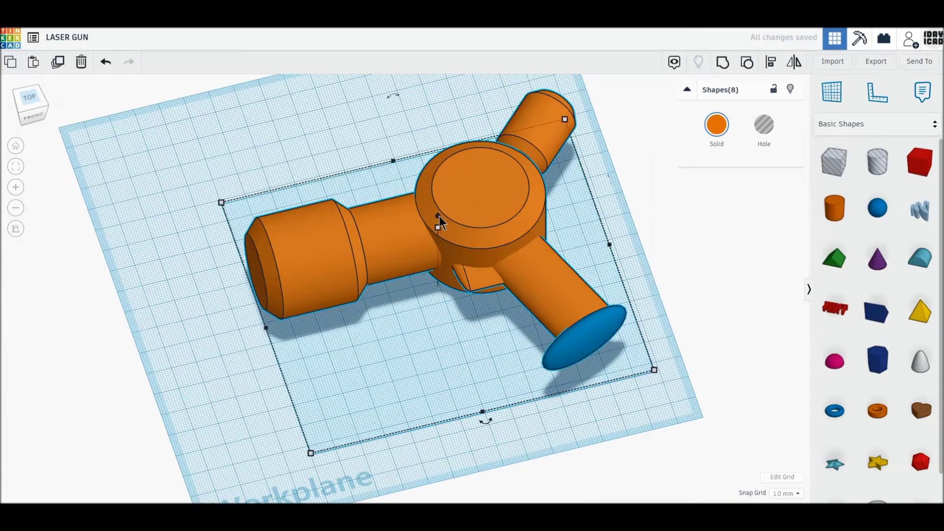
pyautogui.moveTo(439, 216); pyautogui.dragTo(440, 213)
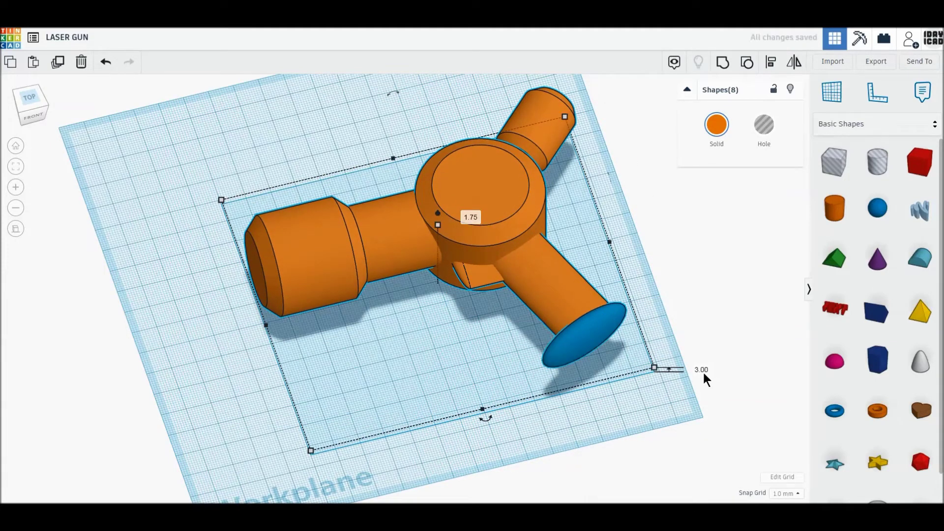
pyautogui.write('0')
pyautogui.press('Return')
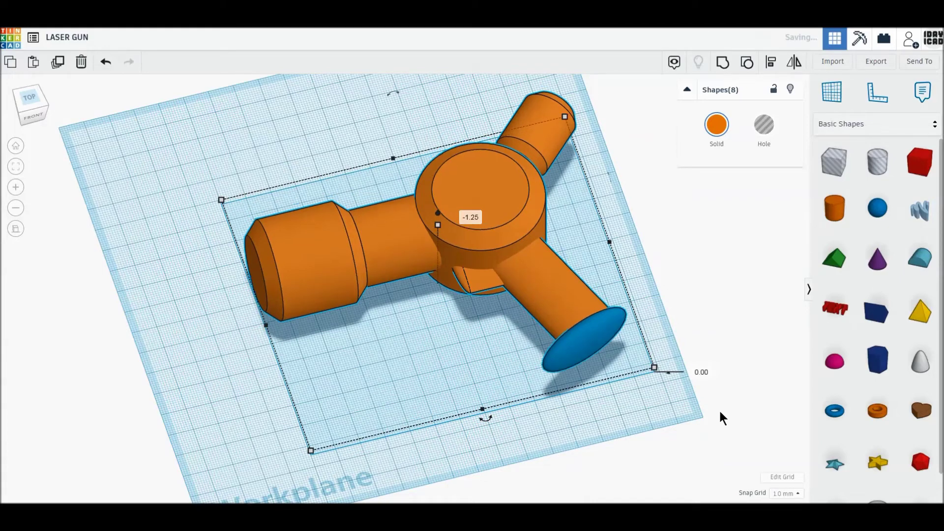
pyautogui.click(720, 412)
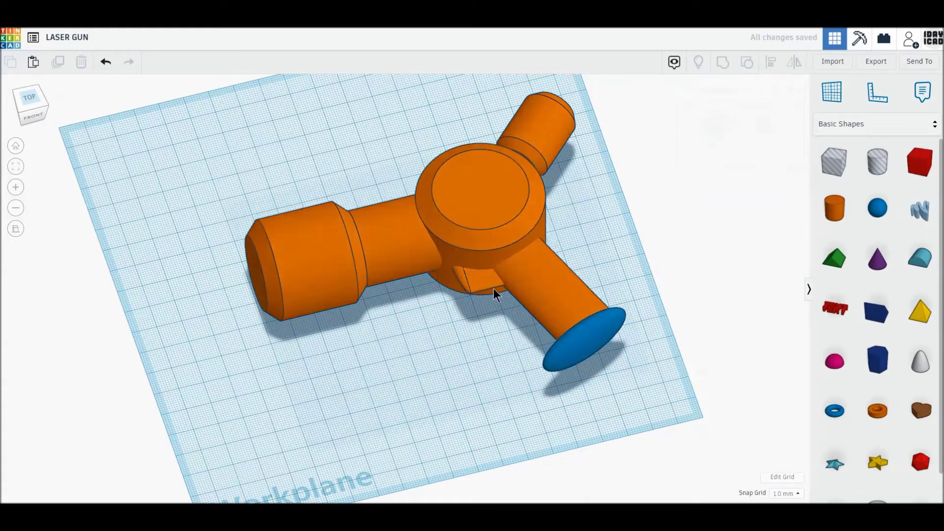
pyautogui.click(26, 96)
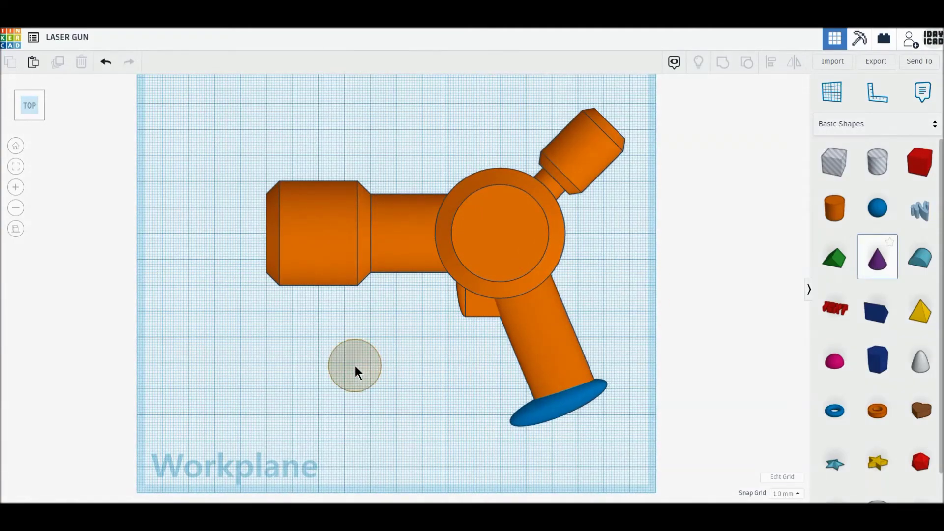
# Add a purple cone sized 10 × 10 mm with top radius 2 and 64 sides
pyautogui.moveTo(873, 266); pyautogui.dragTo(355, 367)
pyautogui.scroll(2, 350, 397)
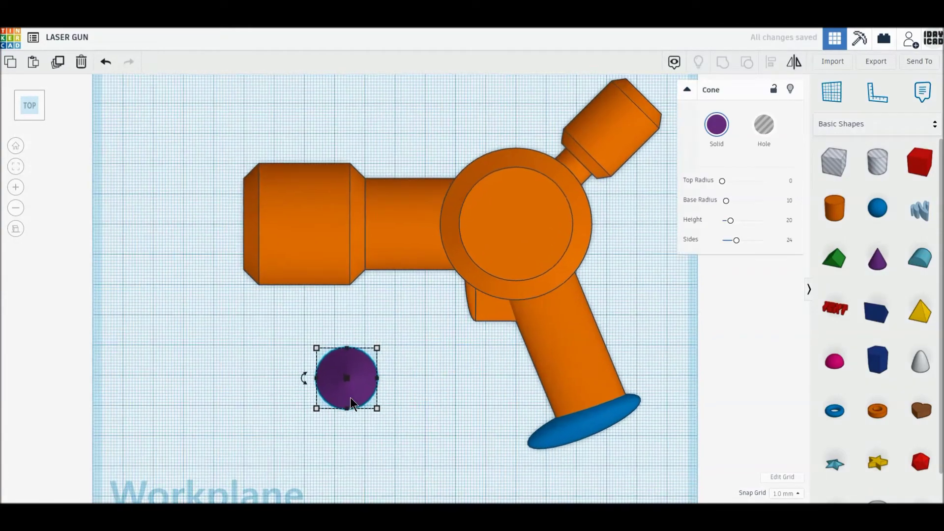
pyautogui.moveTo(389, 408); pyautogui.dragTo(473, 331, button='middle')
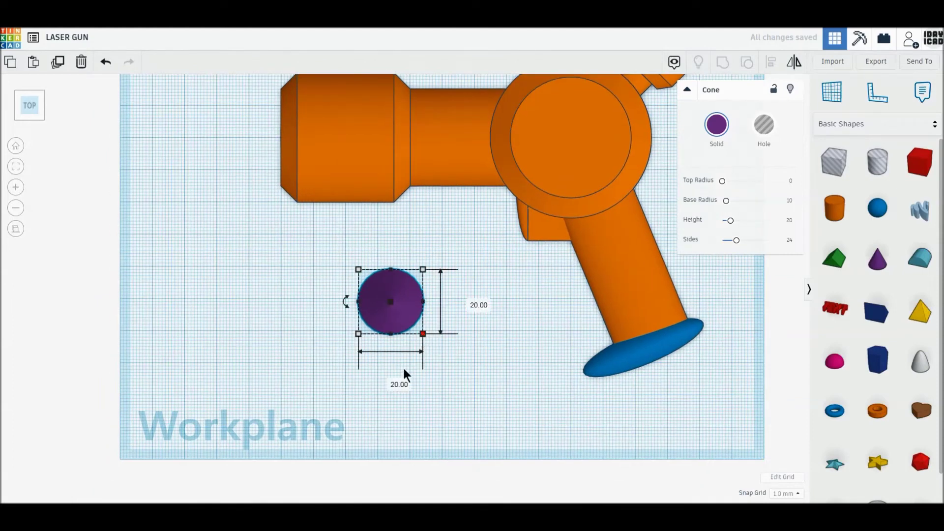
pyautogui.click(390, 380)
pyautogui.write('10')
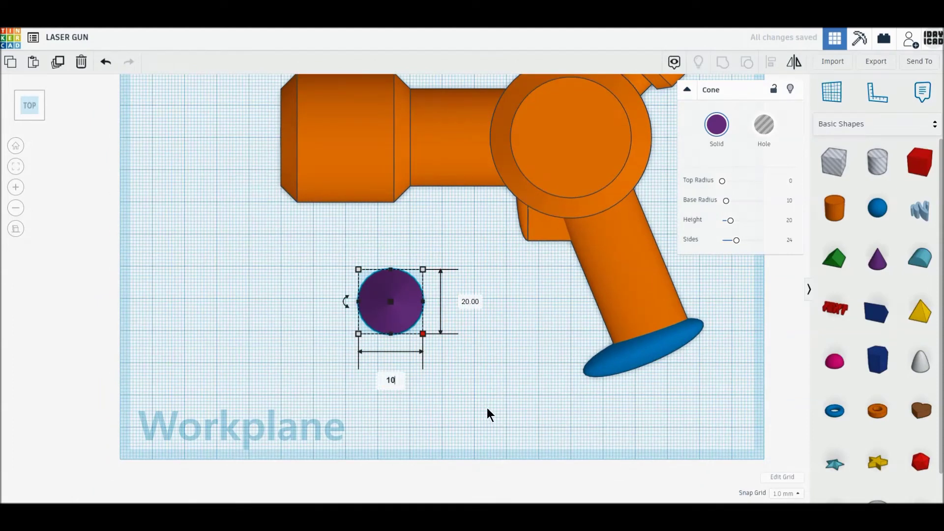
pyautogui.press('Return')
pyautogui.click(438, 301)
pyautogui.write('10')
pyautogui.press('Return')
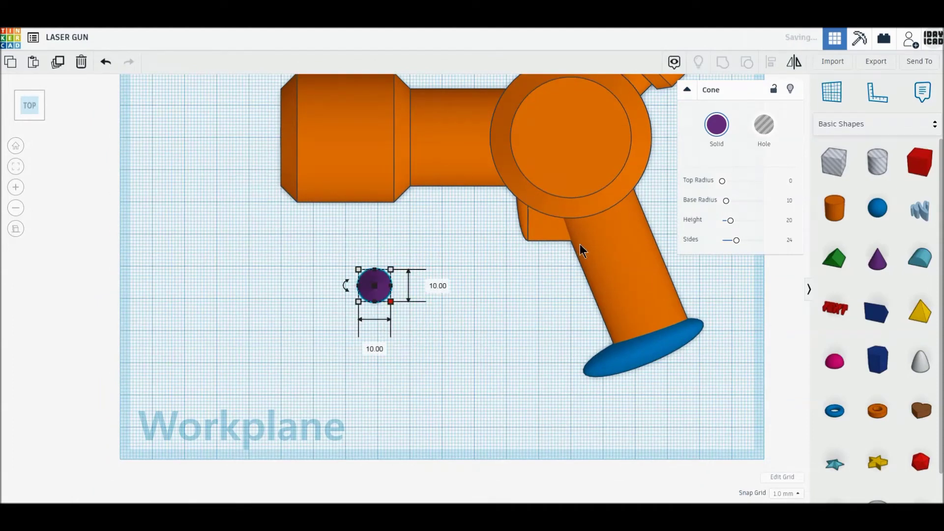
pyautogui.click(786, 180)
pyautogui.write('2')
pyautogui.press('Return')
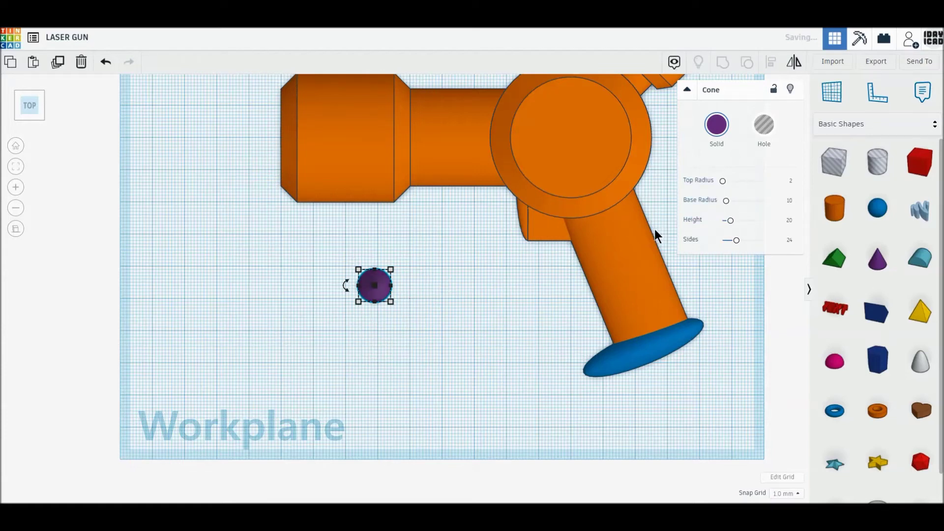
pyautogui.moveTo(740, 243); pyautogui.dragTo(772, 243)
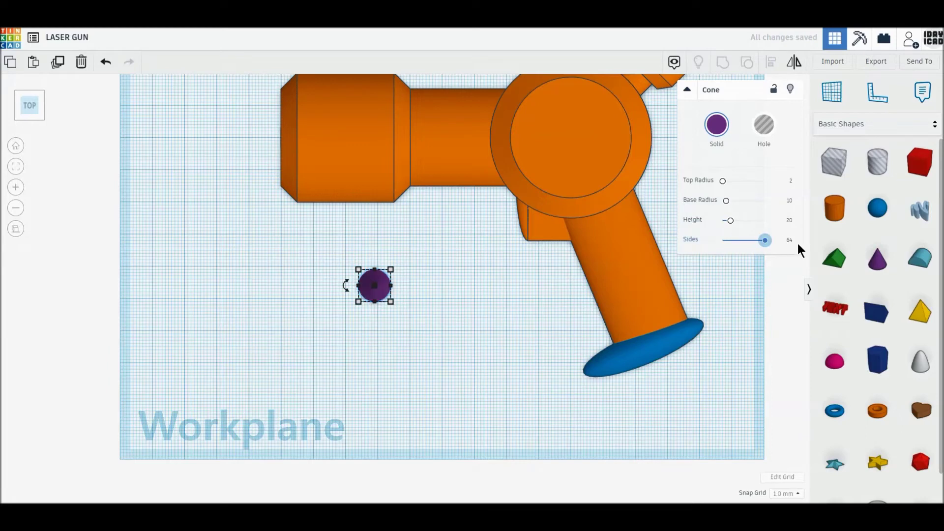
# Make the cone 50 mm tall and lay it on its side at -90°
pyautogui.moveTo(450, 259); pyautogui.dragTo(450, 235, button='right')
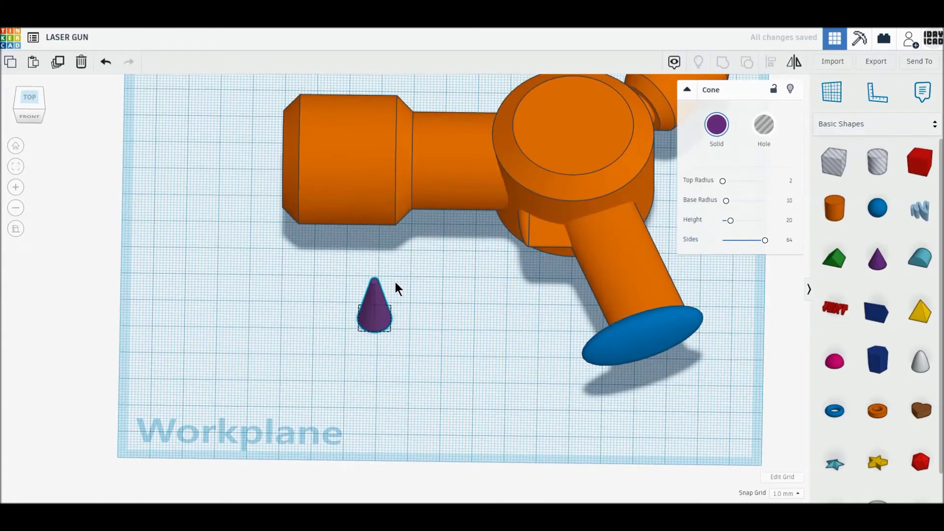
pyautogui.click(422, 300)
pyautogui.write('50')
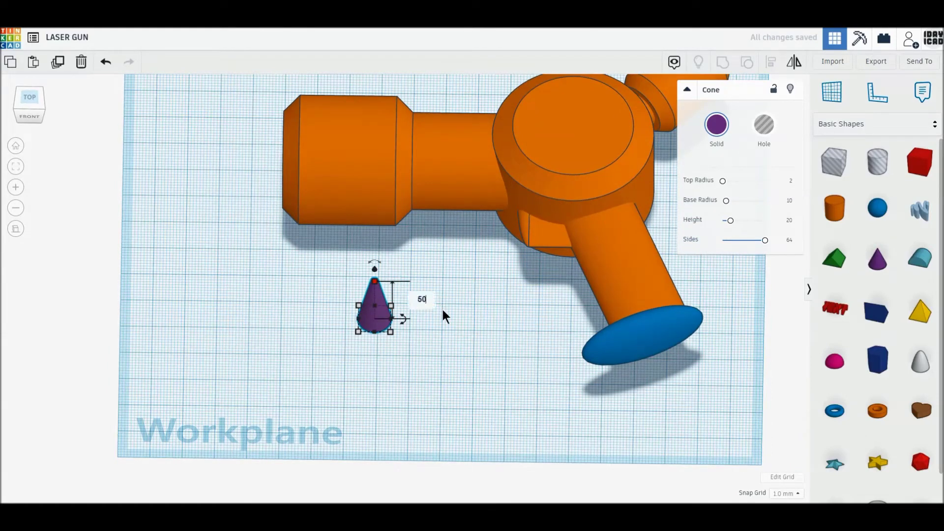
pyautogui.press('Return')
pyautogui.moveTo(376, 206); pyautogui.dragTo(342, 257)
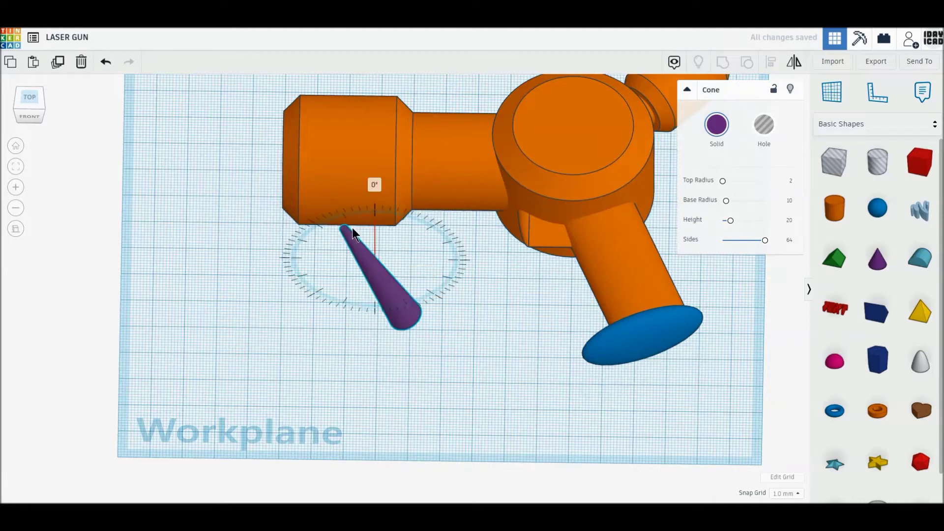
pyautogui.click(27, 97)
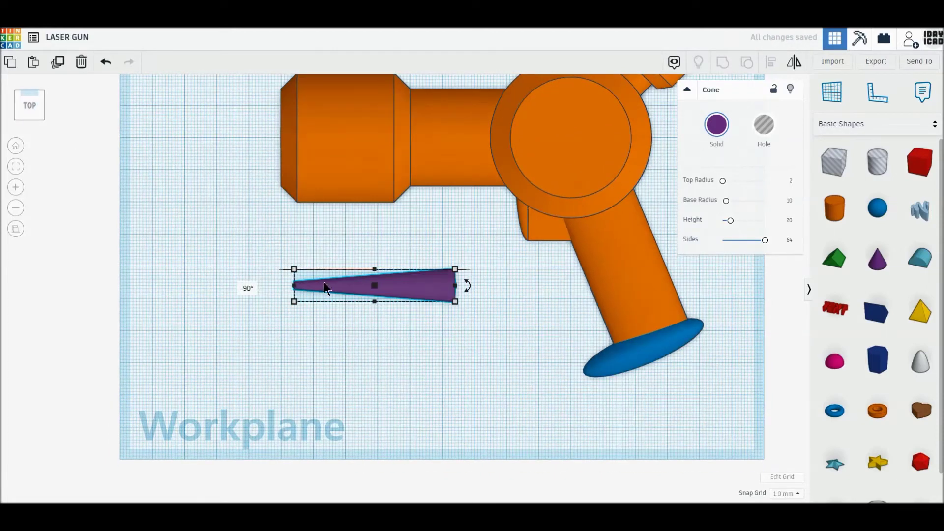
# Place the cone at the barrel's front end and shorten it to 40 mm
pyautogui.moveTo(276, 243); pyautogui.dragTo(396, 347, button='middle')
pyautogui.moveTo(517, 446); pyautogui.dragTo(355, 300)
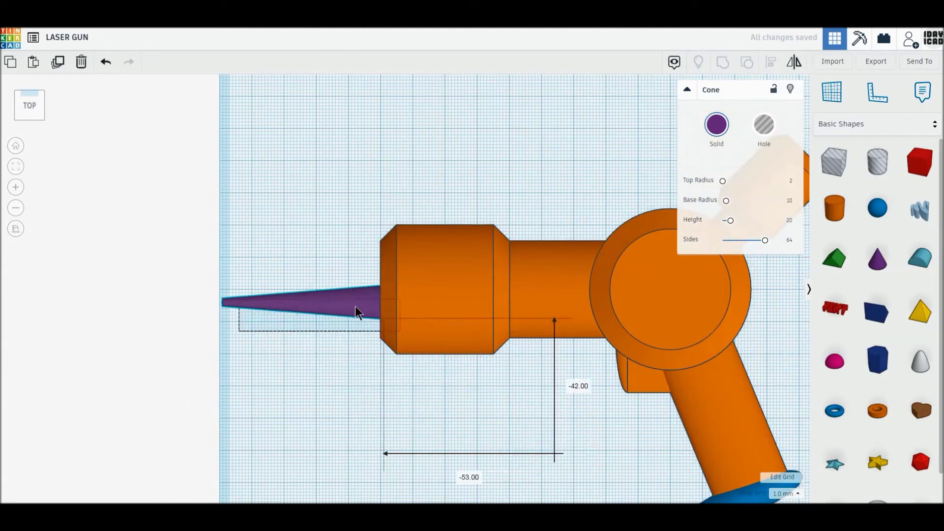
pyautogui.moveTo(354, 298); pyautogui.dragTo(353, 296)
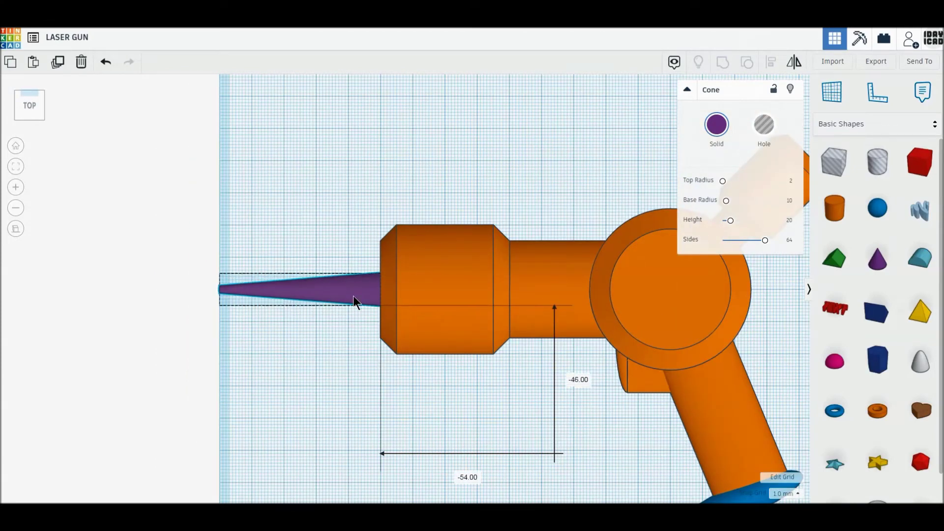
pyautogui.moveTo(353, 296); pyautogui.dragTo(353, 296)
pyautogui.moveTo(244, 290); pyautogui.dragTo(251, 291)
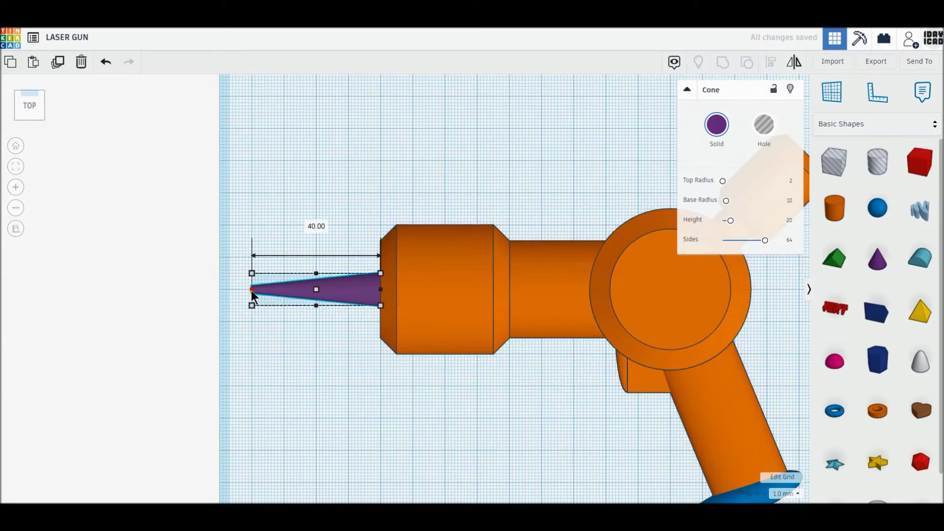
pyautogui.click(297, 346)
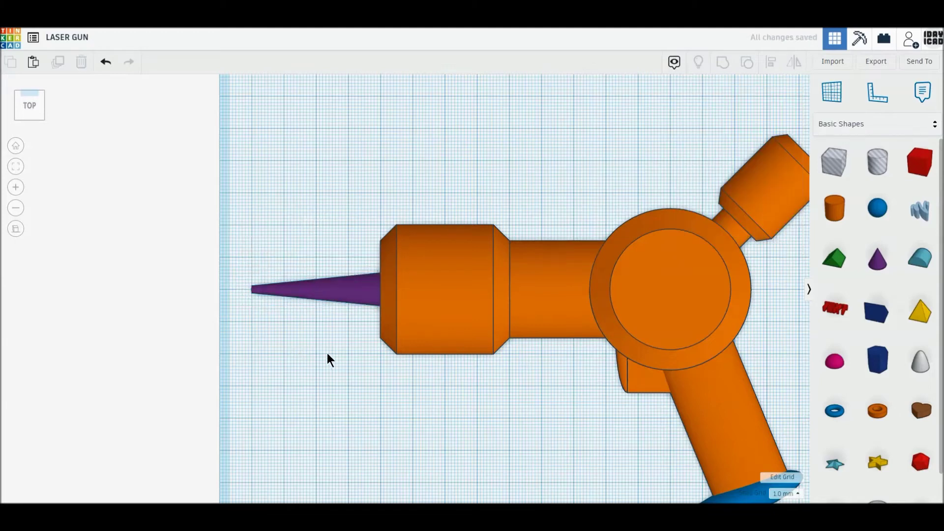
# Add a sphere sized 10 × 10 mm and 14 mm tall
pyautogui.moveTo(877, 208); pyautogui.dragTo(363, 408)
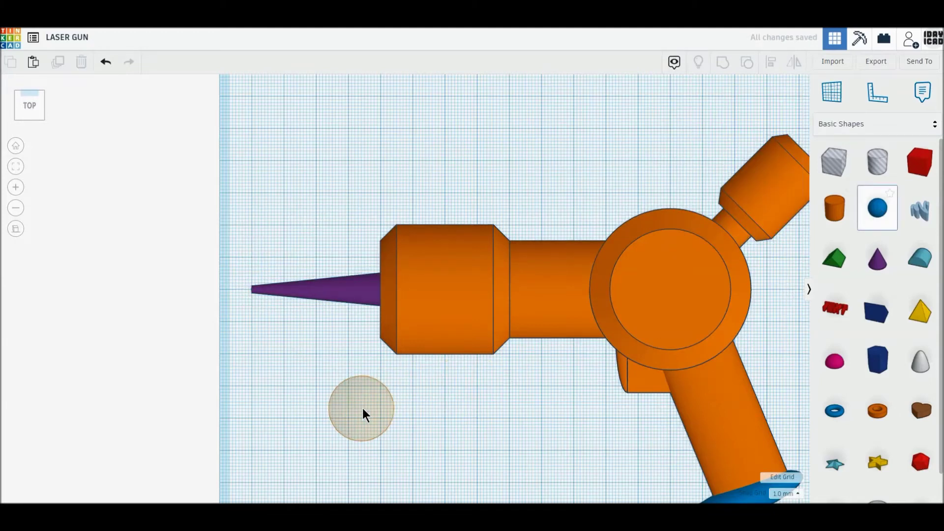
pyautogui.click(362, 408)
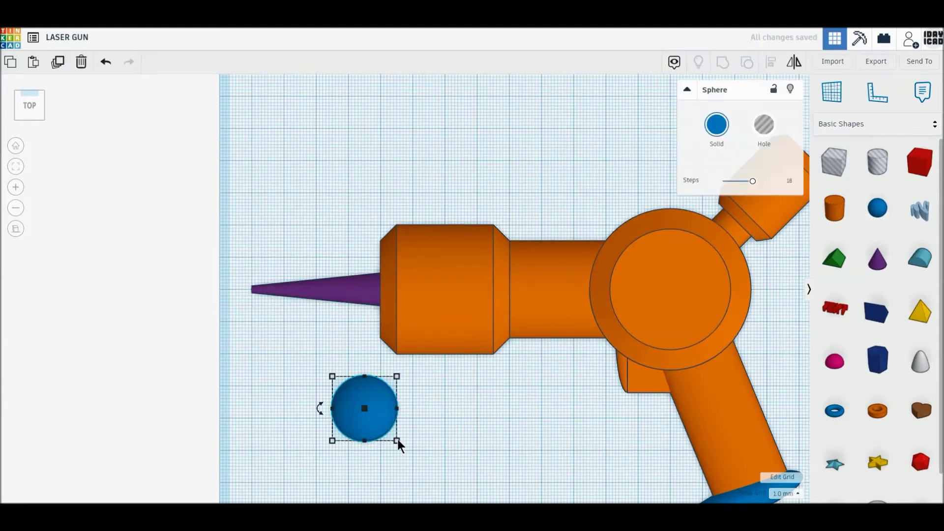
pyautogui.click(365, 488)
pyautogui.write('10')
pyautogui.press('Return')
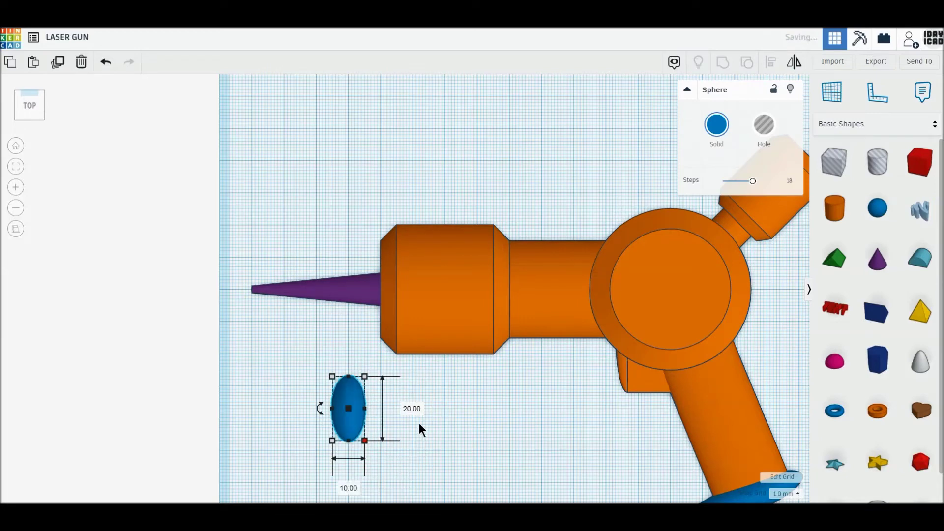
pyautogui.write('10')
pyautogui.press('Return')
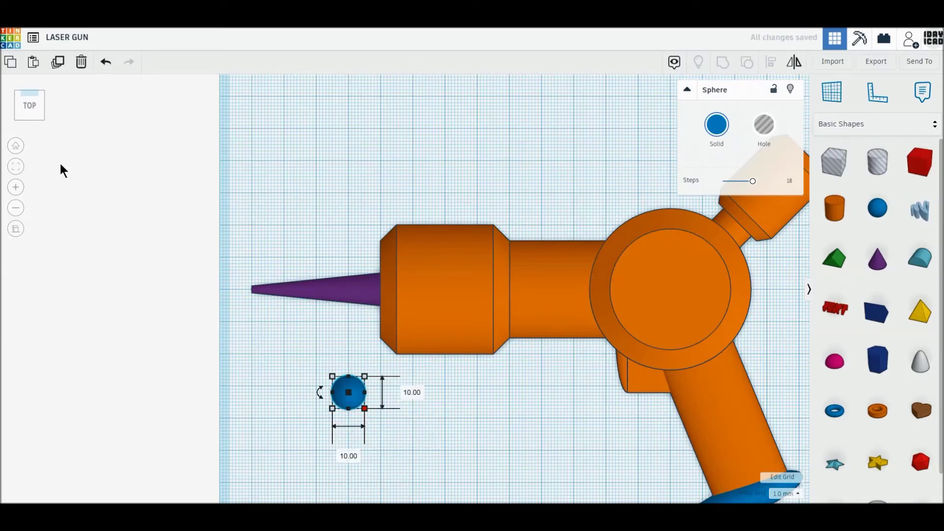
pyautogui.click(29, 116)
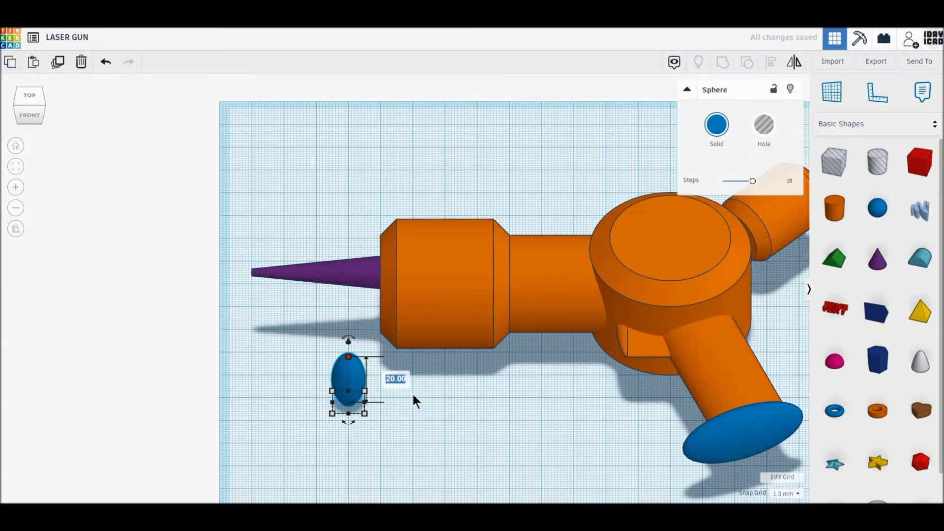
pyautogui.press('Return')
pyautogui.write('14')
pyautogui.press('Return')
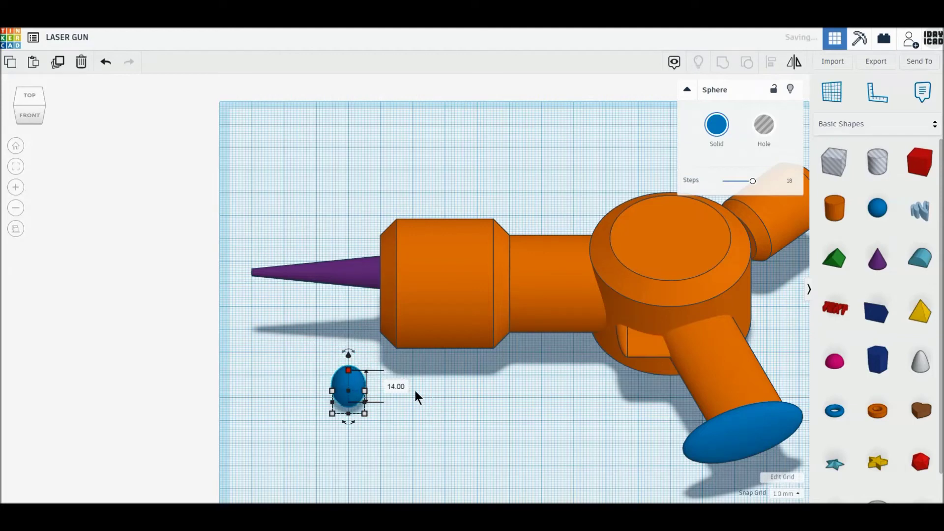
# Turn the sphere 90°, cap the nozzle tip with it, and add a new cone
pyautogui.moveTo(352, 351); pyautogui.dragTo(330, 374)
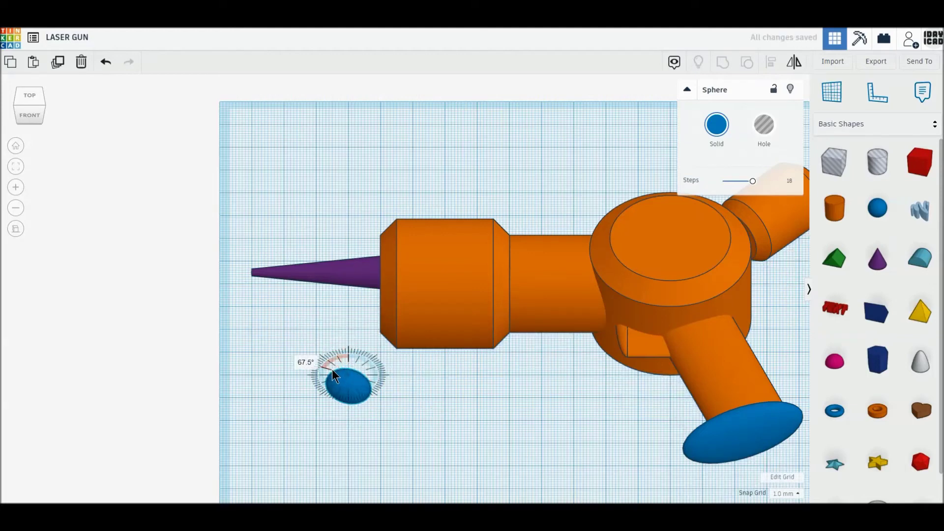
pyautogui.click(31, 96)
pyautogui.moveTo(351, 400)
pyautogui.mouseDown()
pyautogui.moveTo(241, 306)
pyautogui.moveTo(254, 297)
pyautogui.mouseUp()
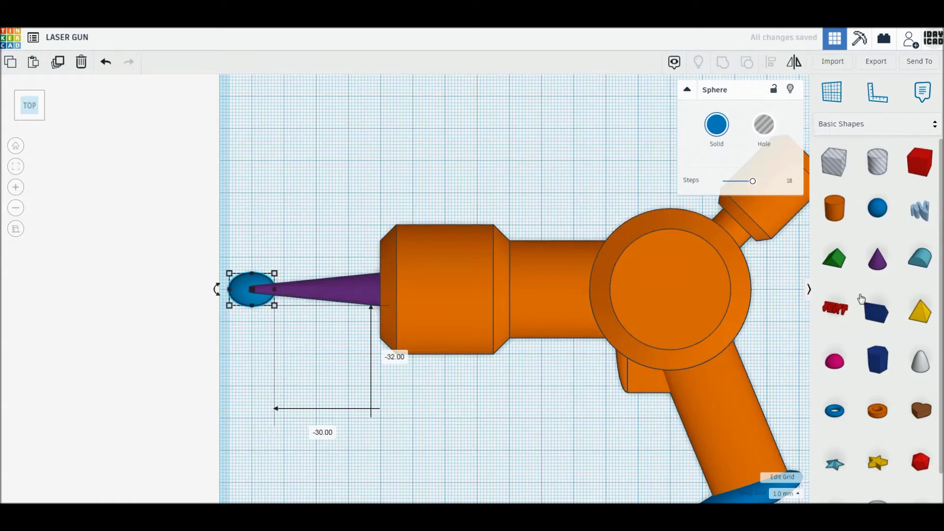
pyautogui.moveTo(877, 259); pyautogui.dragTo(361, 449)
pyautogui.moveTo(405, 453); pyautogui.dragTo(406, 365, button='middle')
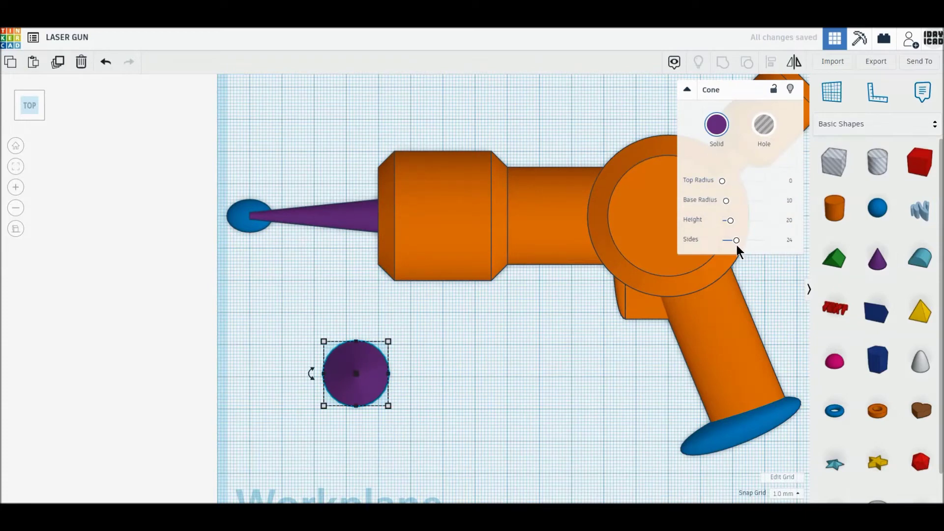
# Give the new cone 64 sides and a 30 × 30 mm base, 8 mm tall
pyautogui.moveTo(736, 240); pyautogui.dragTo(793, 243)
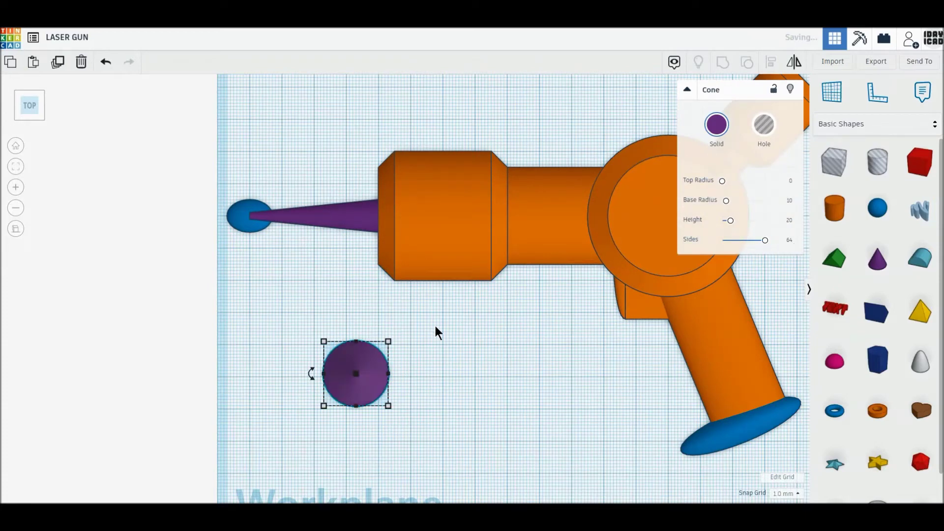
pyautogui.click(32, 118)
pyautogui.click(388, 412)
pyautogui.click(362, 446)
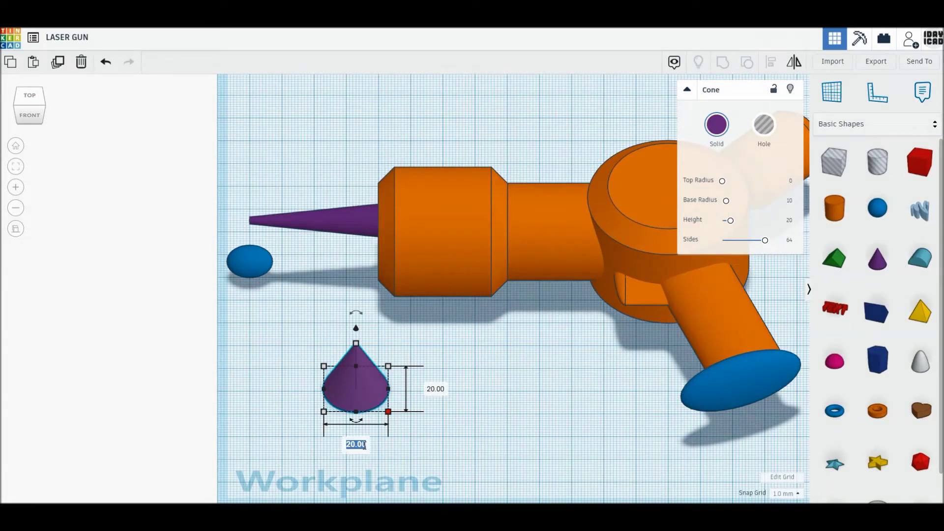
pyautogui.write('30')
pyautogui.press('Return')
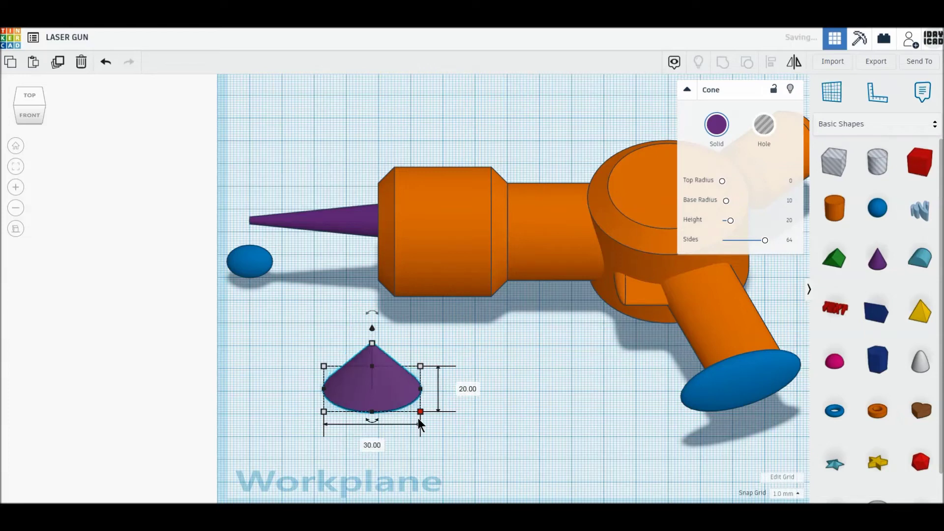
pyautogui.click(463, 388)
pyautogui.write('30')
pyautogui.press('Return')
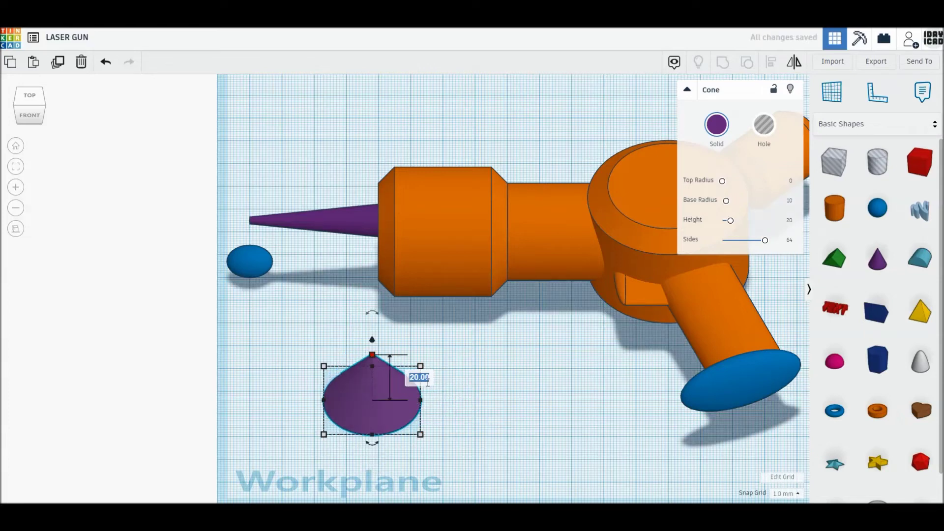
pyautogui.write('8')
pyautogui.press('Return')
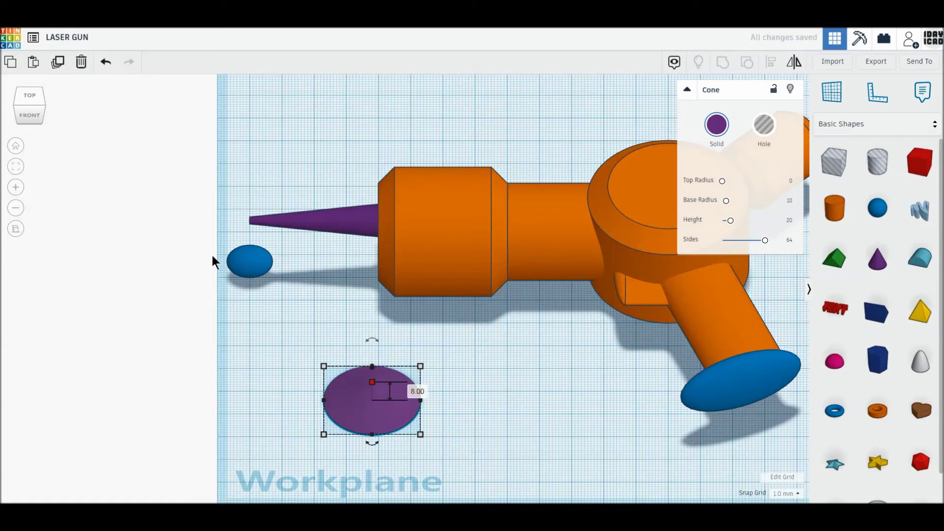
# Duplicate the cone, move the copy right, resize it to 36 × 36 × 10 mm and stand it upright
pyautogui.click(56, 63)
pyautogui.click(351, 416)
pyautogui.moveTo(351, 415); pyautogui.dragTo(496, 416)
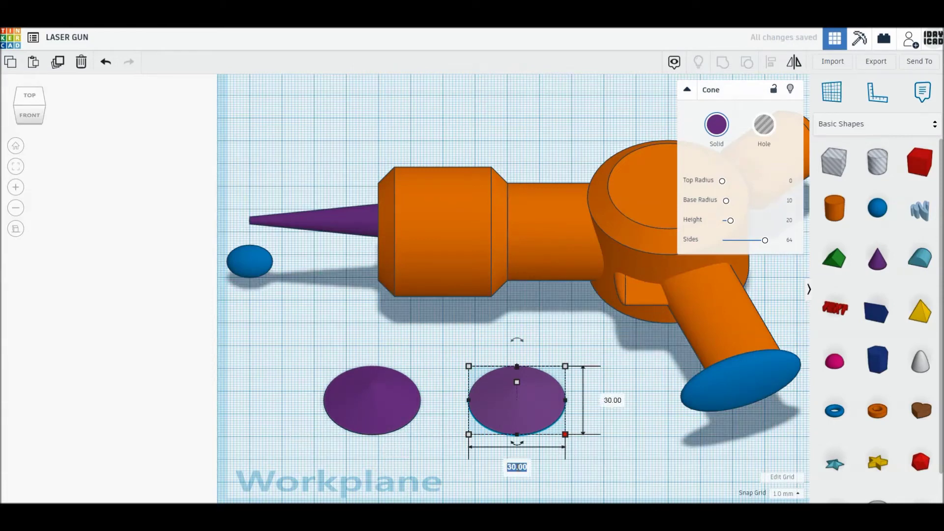
pyautogui.write('36')
pyautogui.press('Return')
pyautogui.write('36')
pyautogui.press('Return')
pyautogui.moveTo(527, 383); pyautogui.dragTo(545, 406)
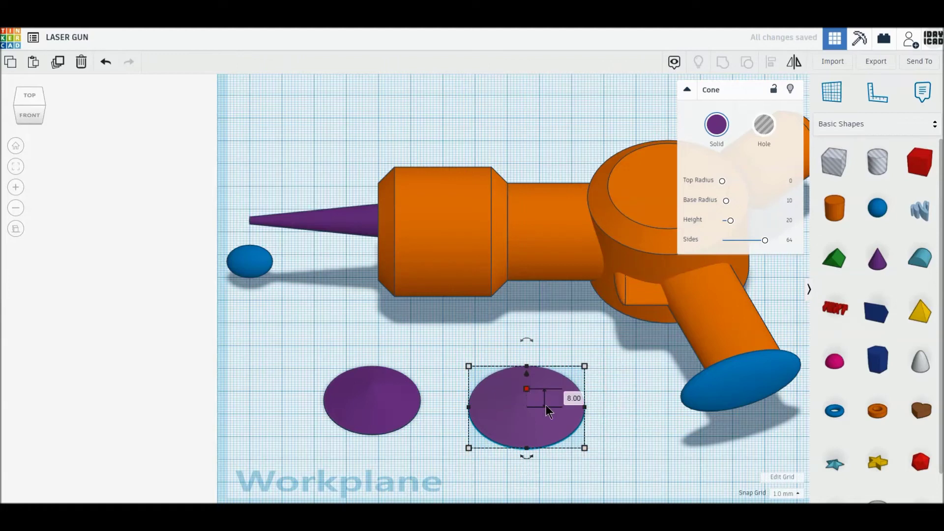
pyautogui.click(573, 398)
pyautogui.write('10')
pyautogui.press('Return')
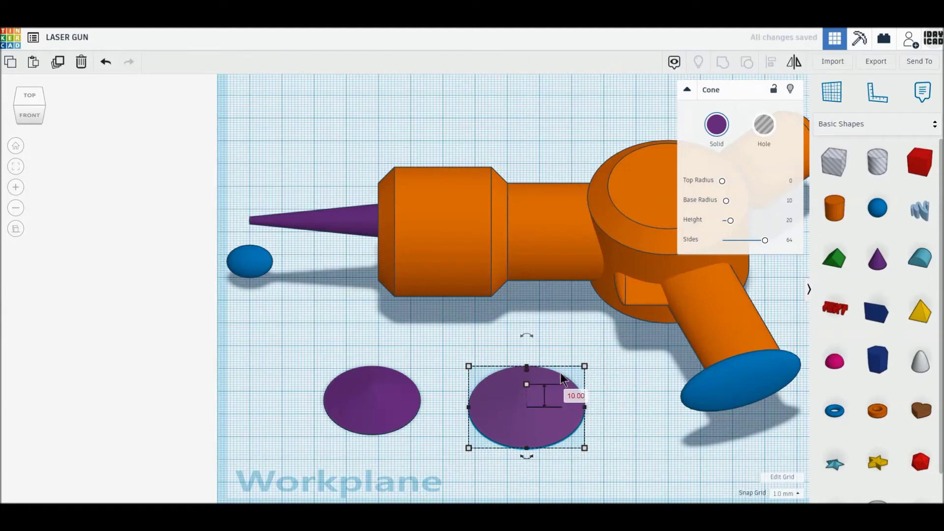
pyautogui.moveTo(527, 335); pyautogui.dragTo(557, 358)
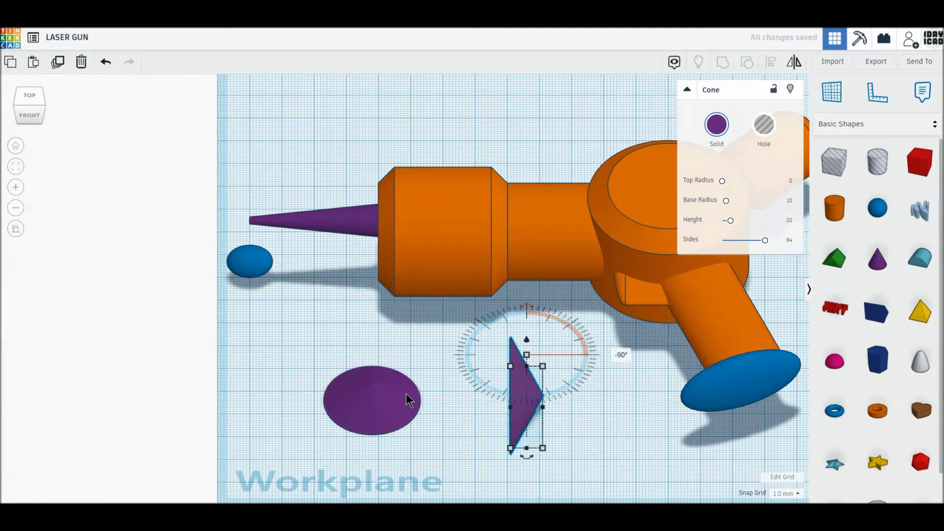
# Stand the smaller disc upright as a fin and add a hole copy shifted 2 mm left
pyautogui.click(372, 403)
pyautogui.moveTo(374, 341); pyautogui.dragTo(402, 359)
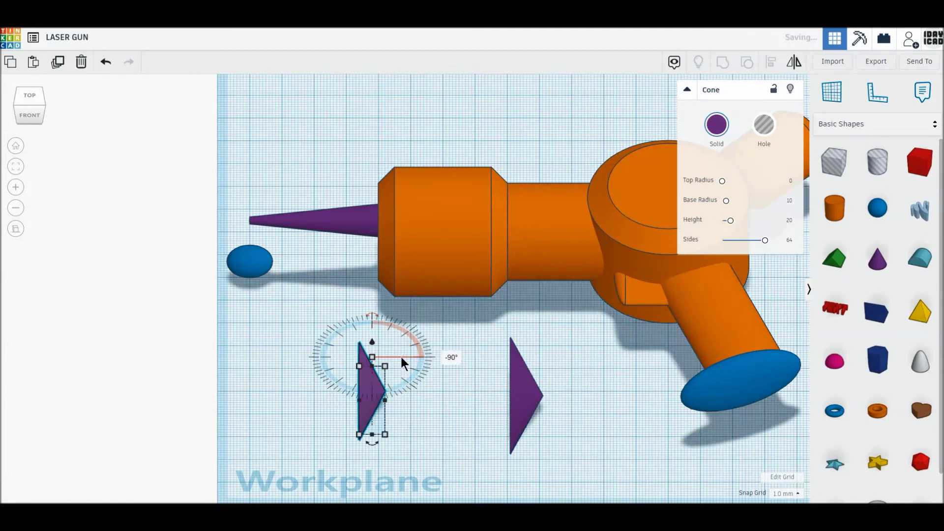
pyautogui.click(58, 62)
pyautogui.moveTo(368, 400); pyautogui.dragTo(364, 399)
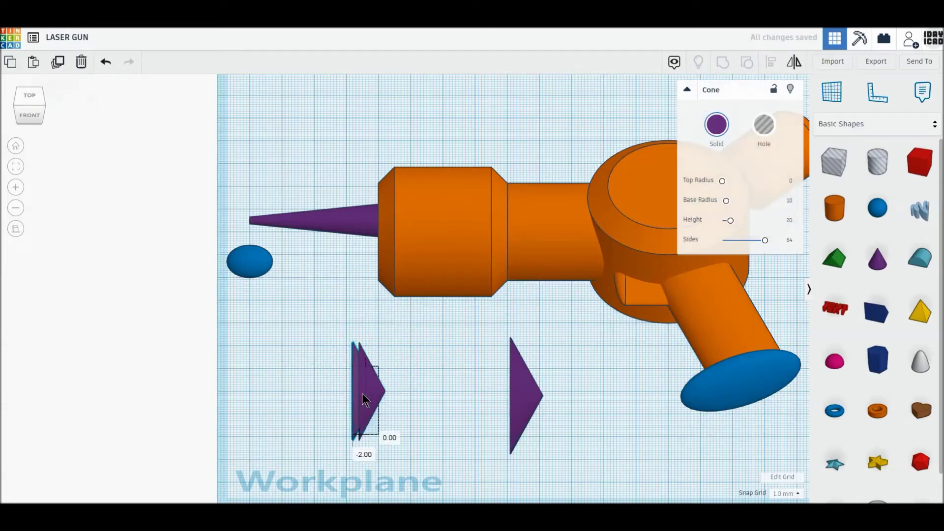
pyautogui.click(763, 125)
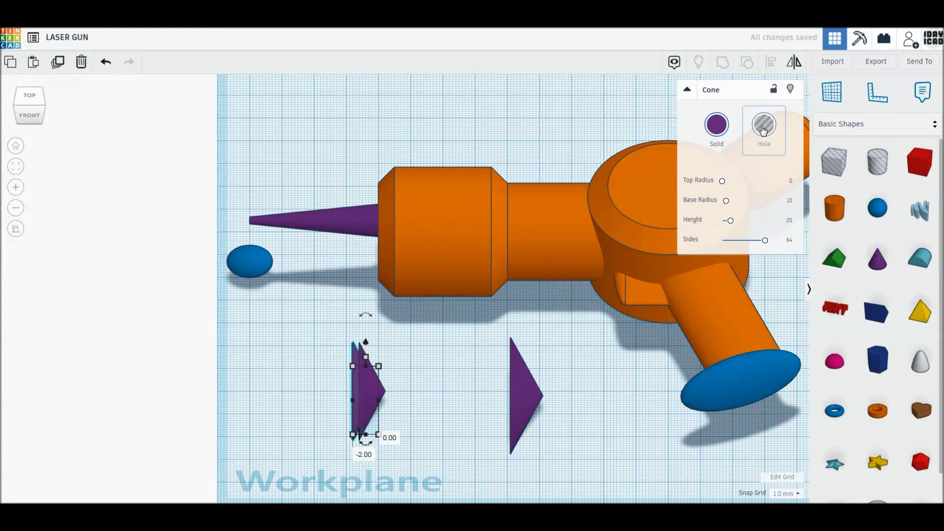
# Offset a copy of the right fin, then group each fin with its hole cut
pyautogui.click(514, 394)
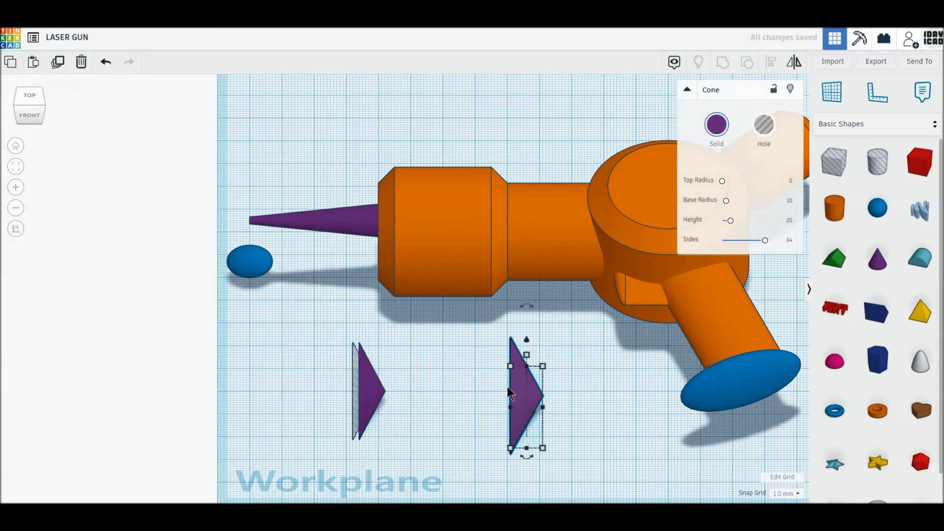
pyautogui.click(57, 63)
pyautogui.moveTo(504, 396); pyautogui.dragTo(514, 405)
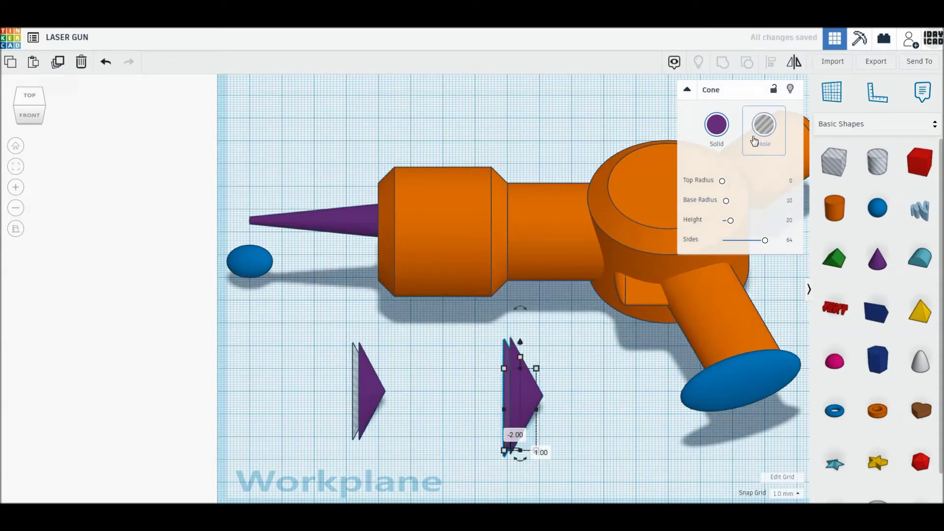
pyautogui.click(28, 98)
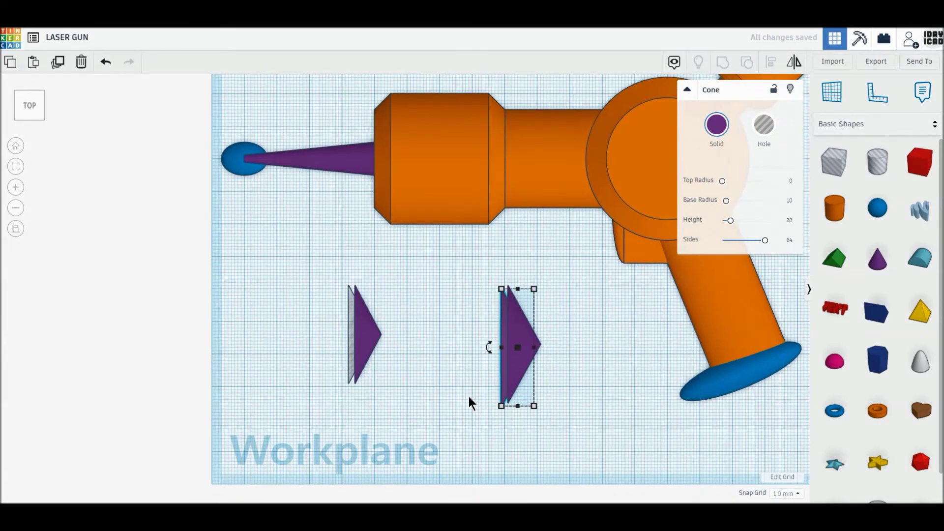
pyautogui.scroll(2, 468, 396)
pyautogui.click(520, 406)
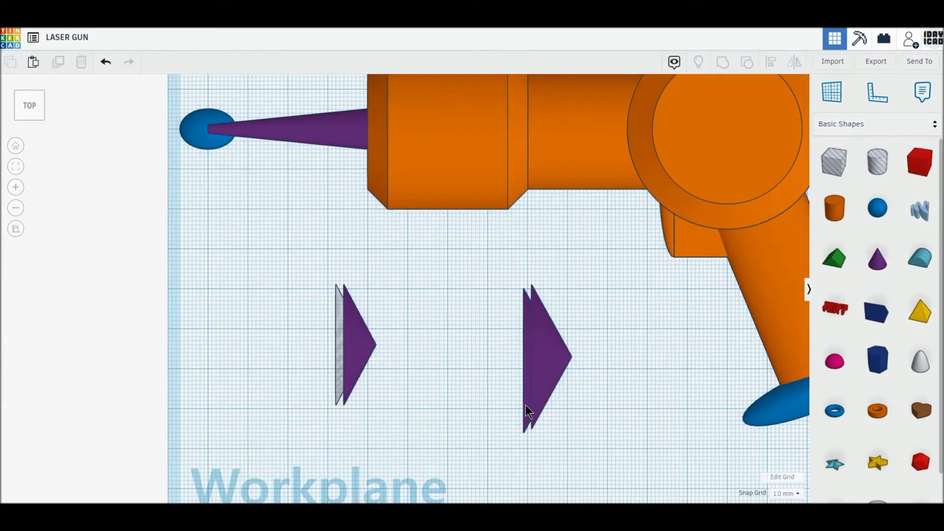
pyautogui.click(526, 403)
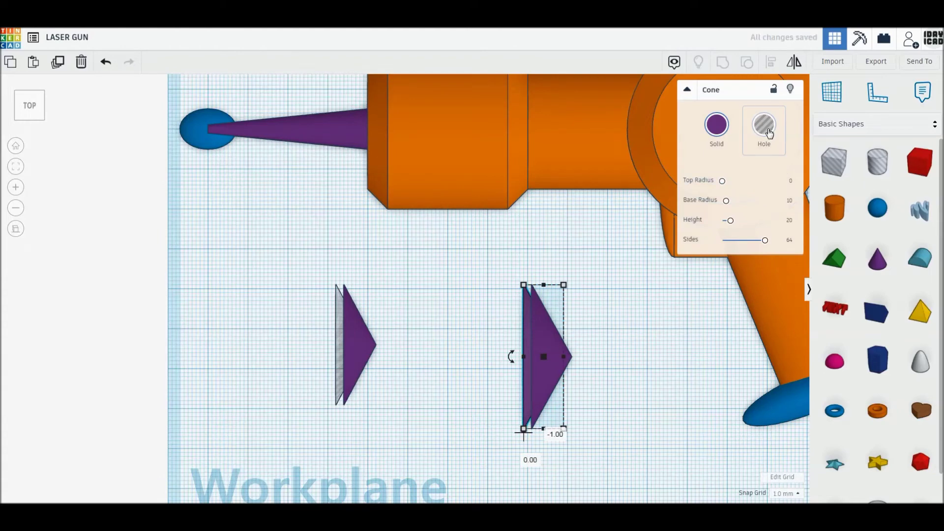
pyautogui.moveTo(483, 292); pyautogui.dragTo(627, 409)
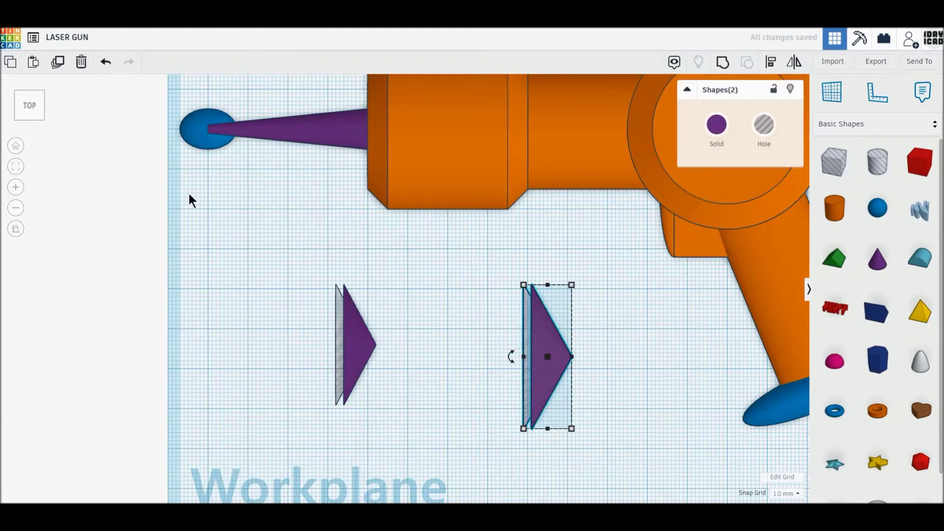
pyautogui.click(726, 66)
pyautogui.moveTo(413, 371); pyautogui.dragTo(415, 372)
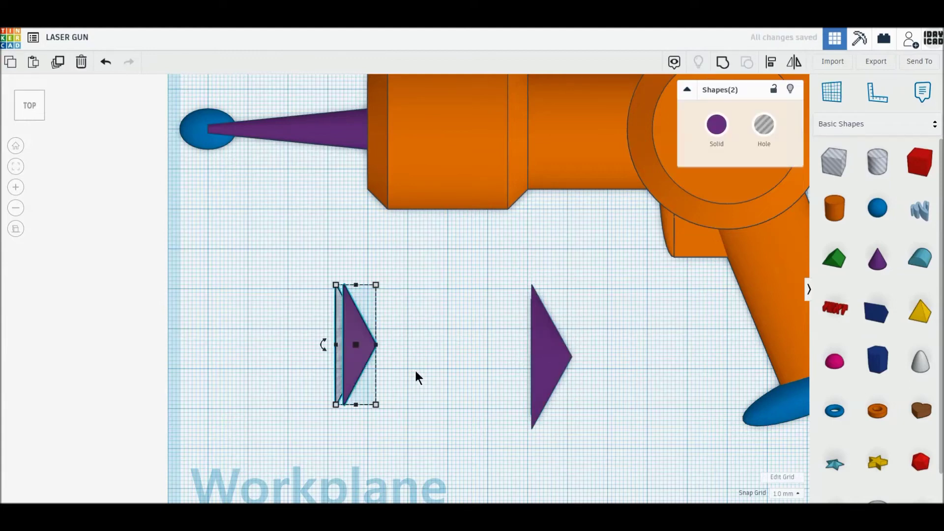
pyautogui.click(723, 64)
# Place one fin on the nozzle near the blue tip and the other beside the barrel
pyautogui.moveTo(355, 365); pyautogui.dragTo(263, 152)
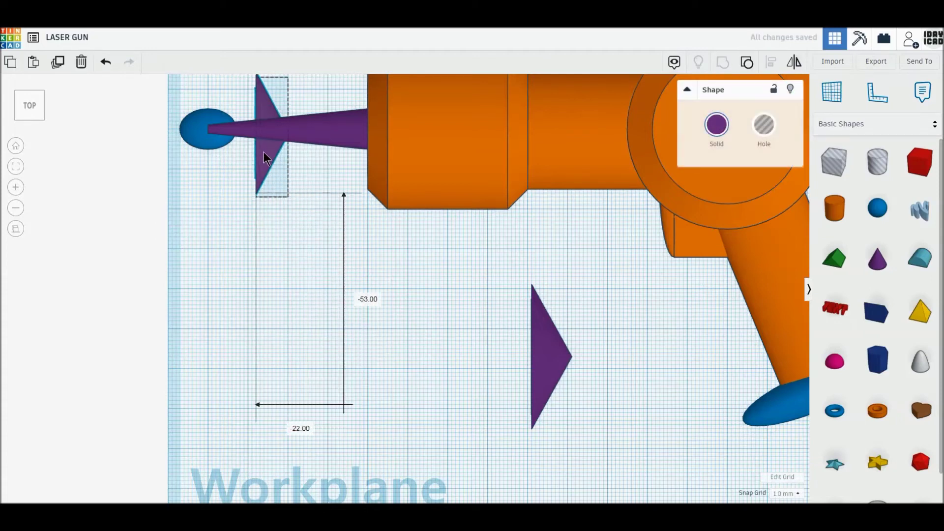
pyautogui.moveTo(263, 152); pyautogui.dragTo(263, 155)
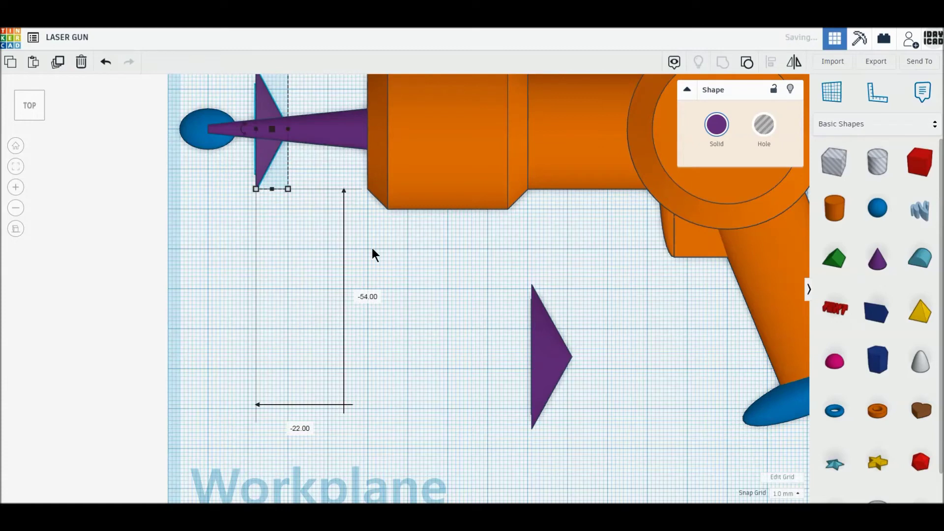
pyautogui.moveTo(372, 248); pyautogui.dragTo(393, 280, button='middle')
pyautogui.moveTo(576, 462); pyautogui.dragTo(357, 232)
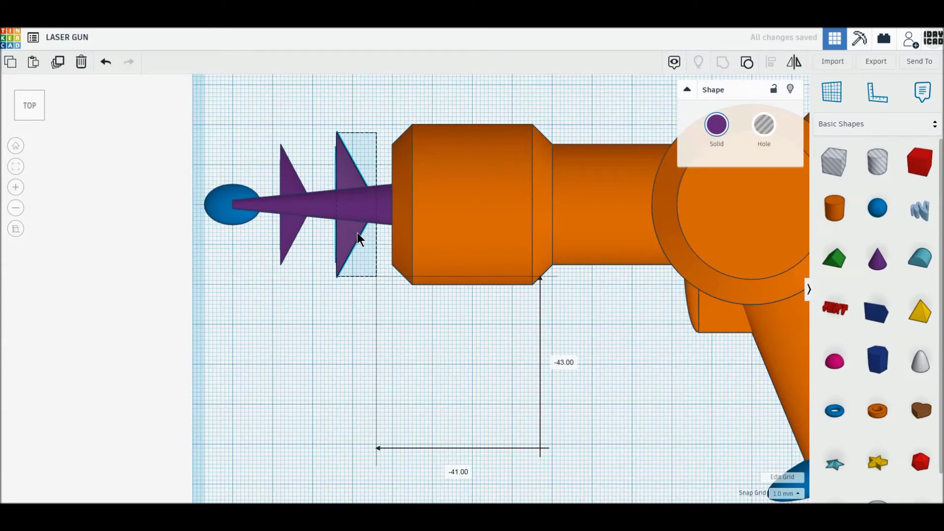
pyautogui.scroll(-2, 407, 373)
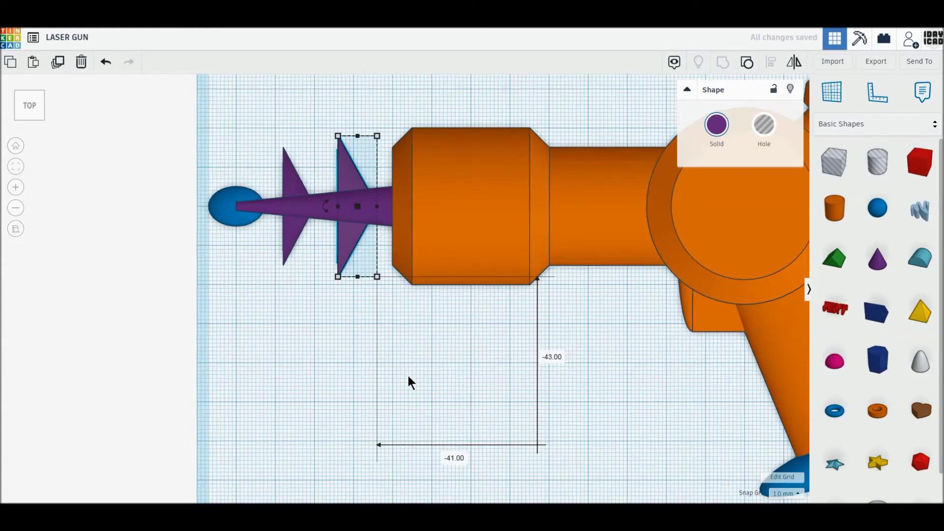
pyautogui.scroll(-2, 407, 374)
pyautogui.scroll(-2, 407, 374)
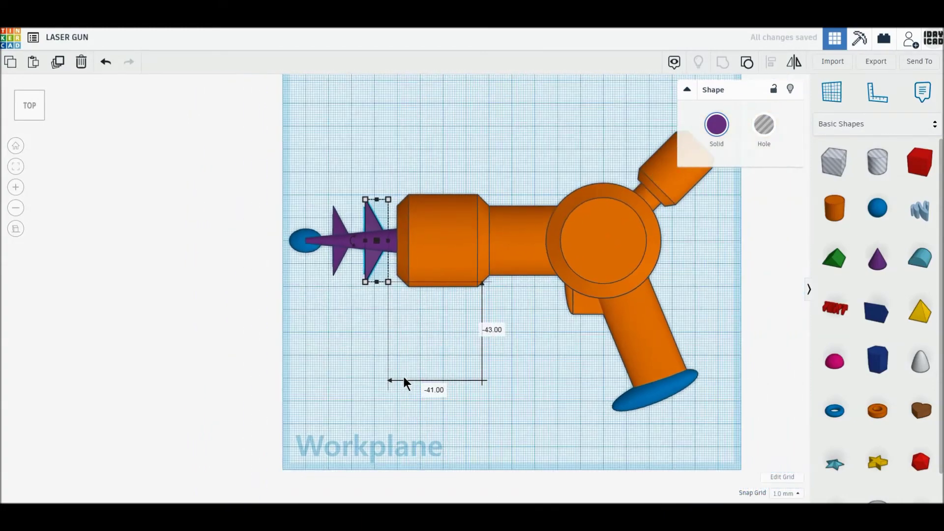
# Select every part of the gun and align them all on one centre
pyautogui.hotkey('ctrl', 'a')
pyautogui.moveTo(467, 415); pyautogui.dragTo(513, 375, button='right')
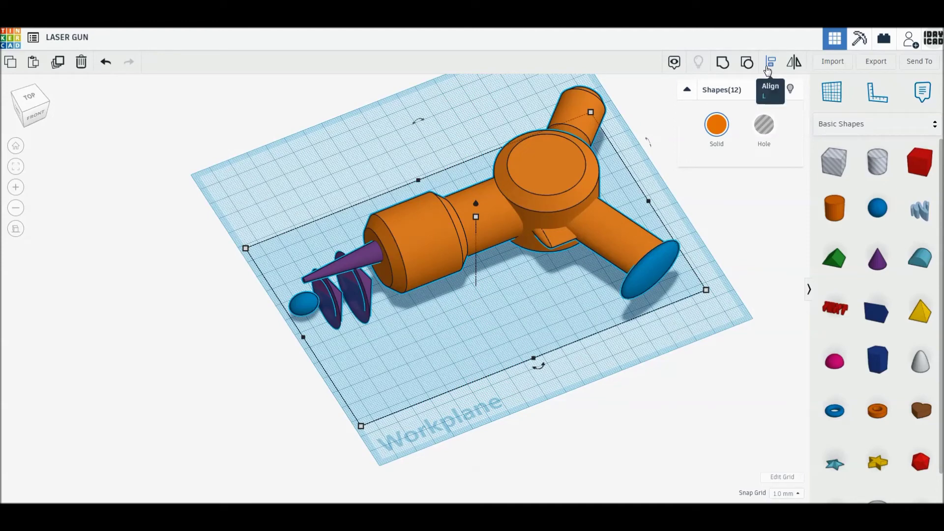
pyautogui.click(769, 67)
pyautogui.click(717, 268)
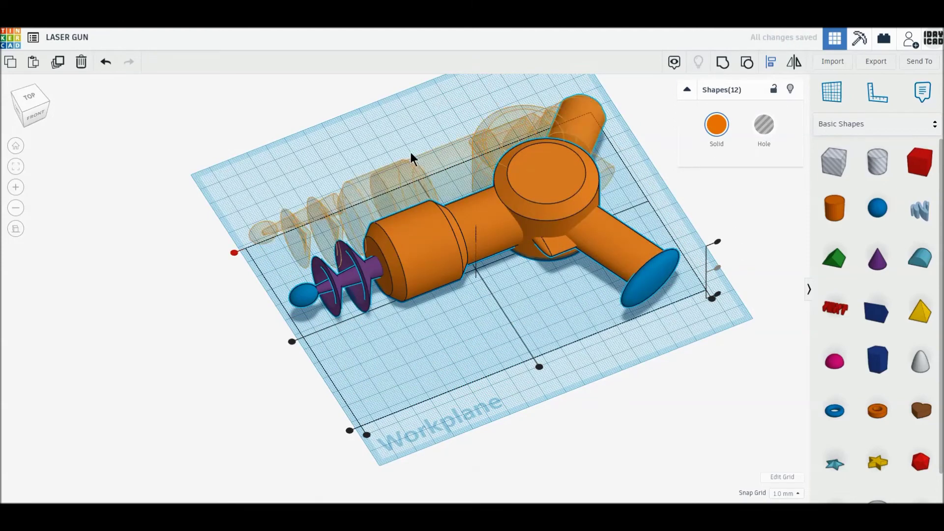
# Reselect the whole gun, set its elevation from -4.00 to 0, and drop in a new cylinder
pyautogui.click(293, 105)
pyautogui.moveTo(248, 84); pyautogui.dragTo(660, 392)
pyautogui.moveTo(475, 208); pyautogui.dragTo(475, 205)
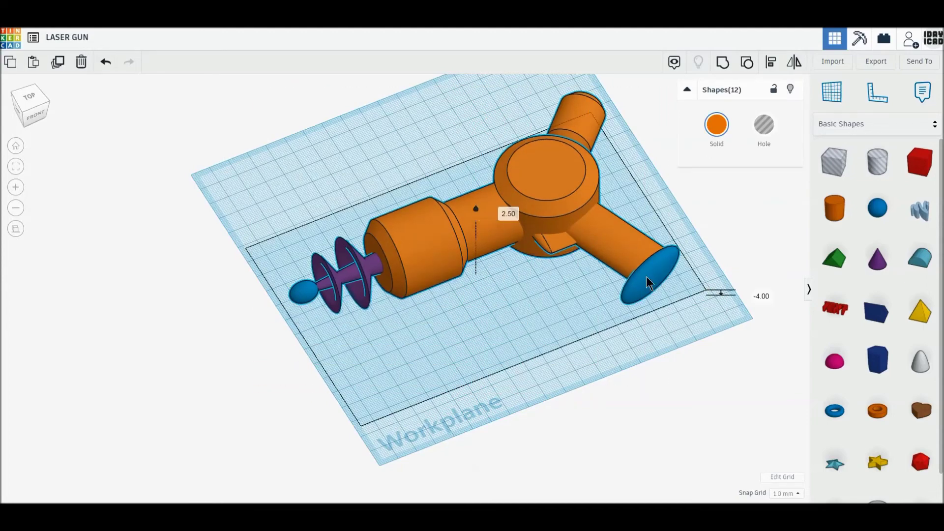
pyautogui.click(754, 293)
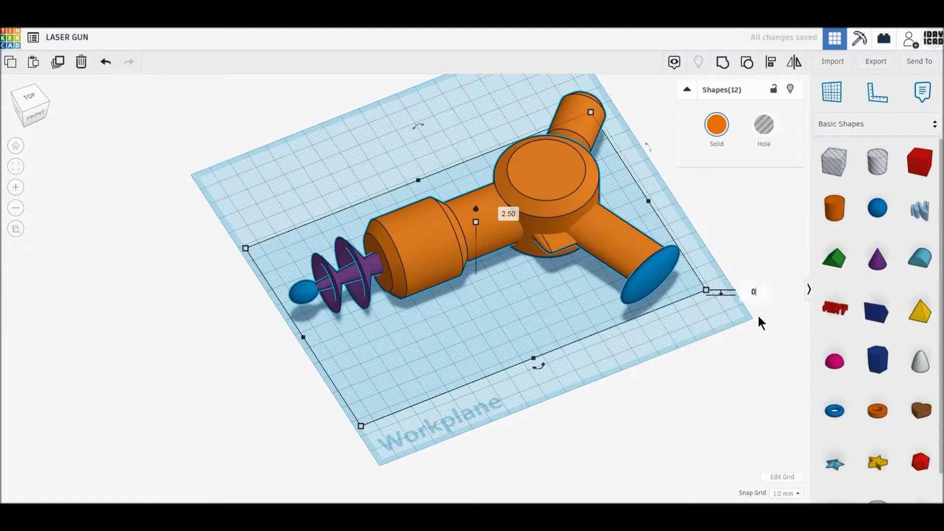
pyautogui.write('0')
pyautogui.press('Return')
pyautogui.click(700, 351)
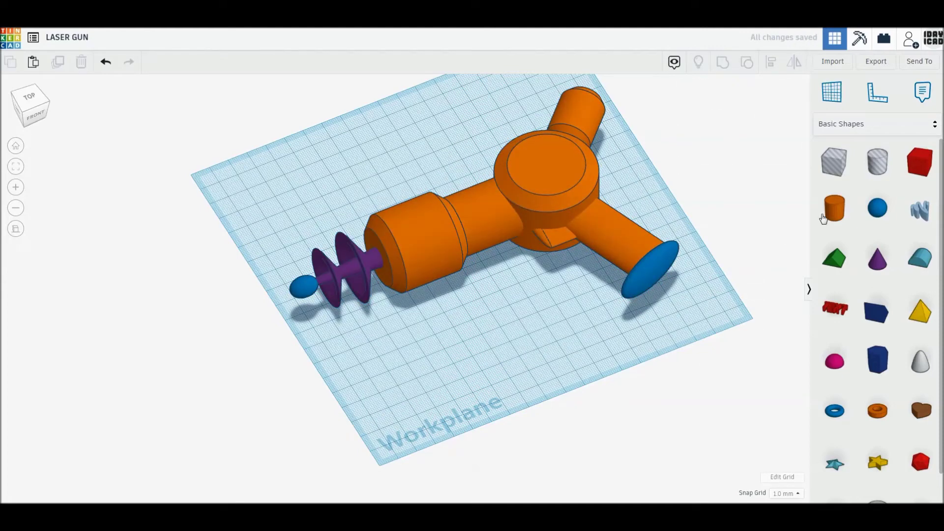
pyautogui.moveTo(835, 208); pyautogui.dragTo(522, 339)
# Make the cylinder 16 × 16 mm and 45 mm tall, with 64 sides, bevel 2.5, 10 segments
pyautogui.click(520, 335)
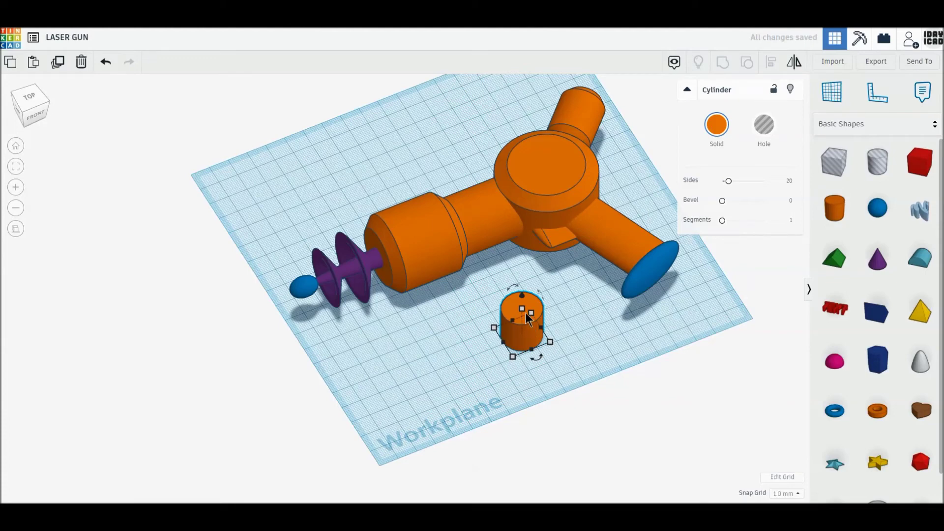
pyautogui.click(523, 309)
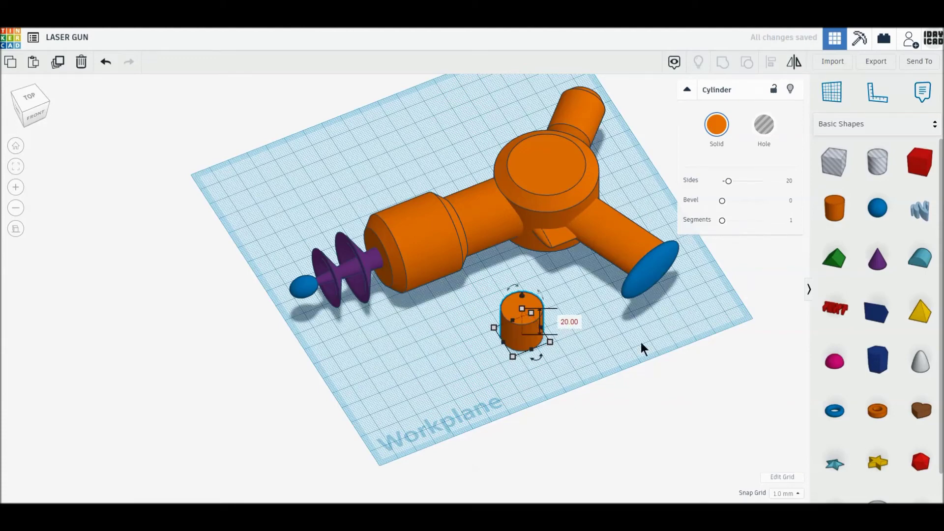
pyautogui.write('45')
pyautogui.press('Return')
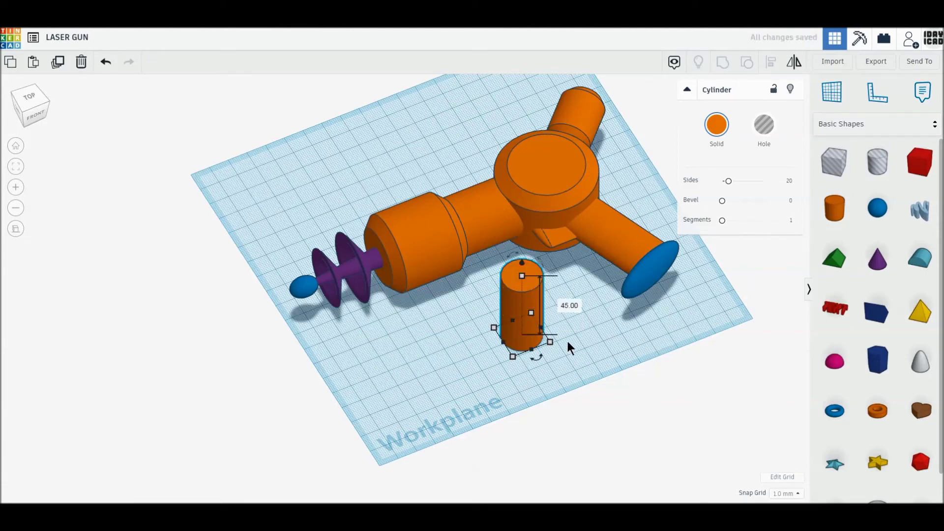
pyautogui.moveTo(549, 341)
pyautogui.click(551, 381)
pyautogui.write('16')
pyautogui.press('Return')
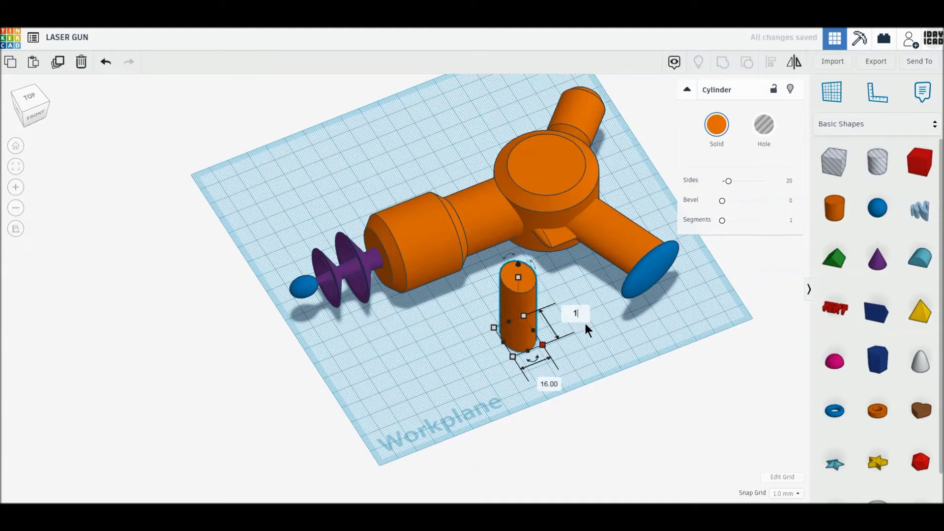
pyautogui.write('6')
pyautogui.press('Return')
pyautogui.moveTo(728, 181); pyautogui.dragTo(790, 180)
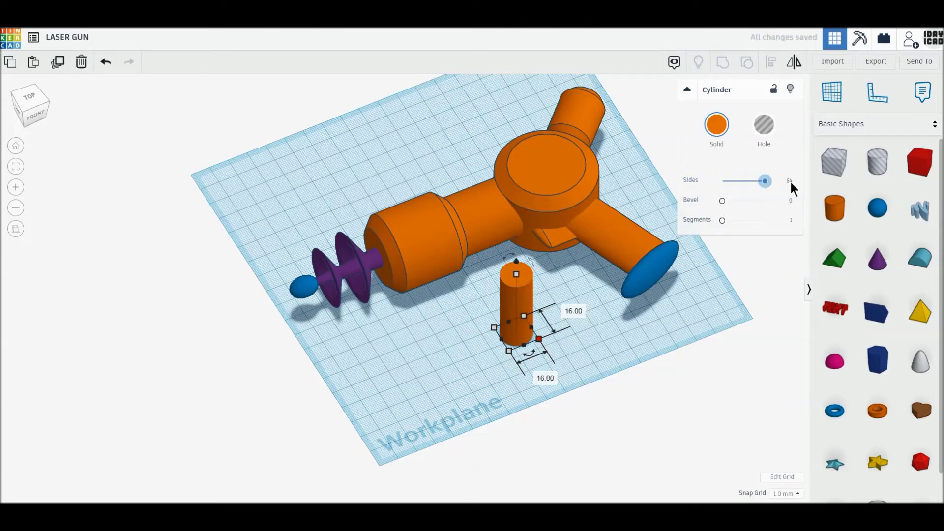
pyautogui.moveTo(722, 200); pyautogui.dragTo(798, 206)
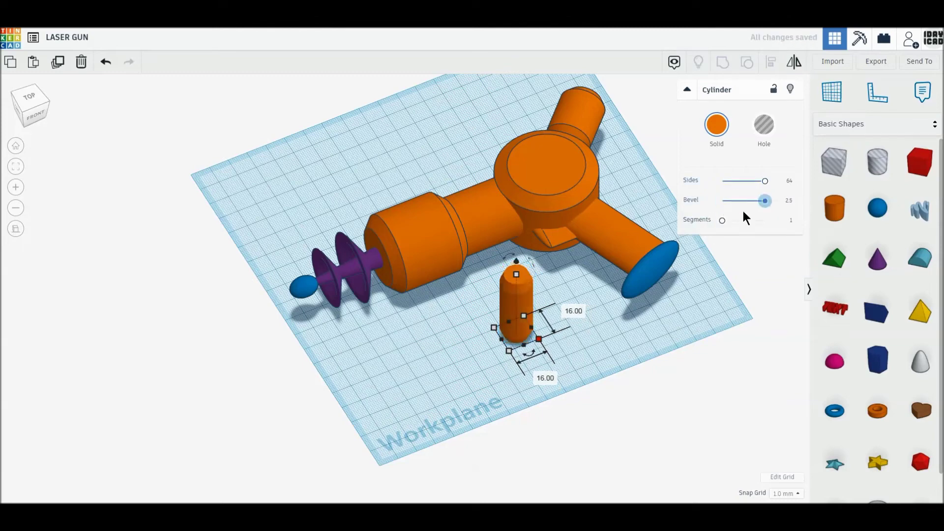
pyautogui.moveTo(721, 220); pyautogui.dragTo(809, 221)
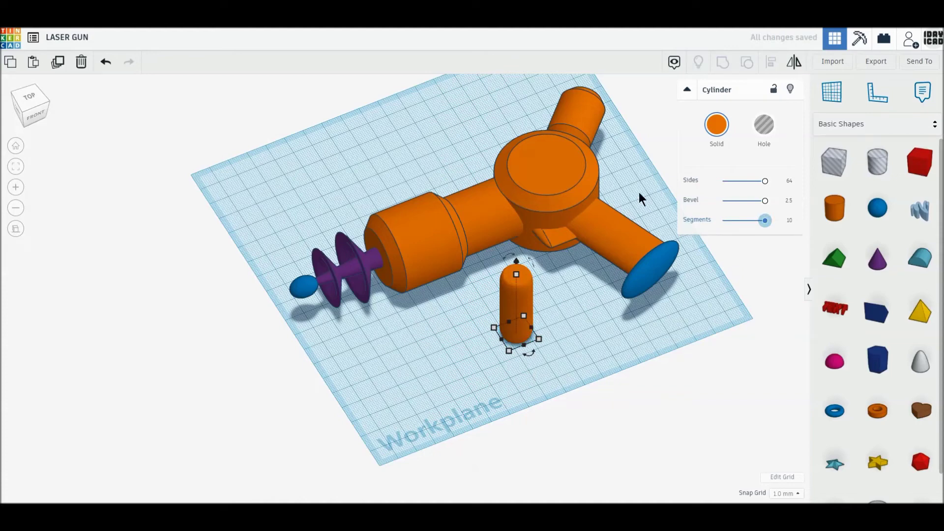
# Duplicate the cylinder, move the copy alongside, and shrink it to 10 × 10 mm
pyautogui.click(58, 64)
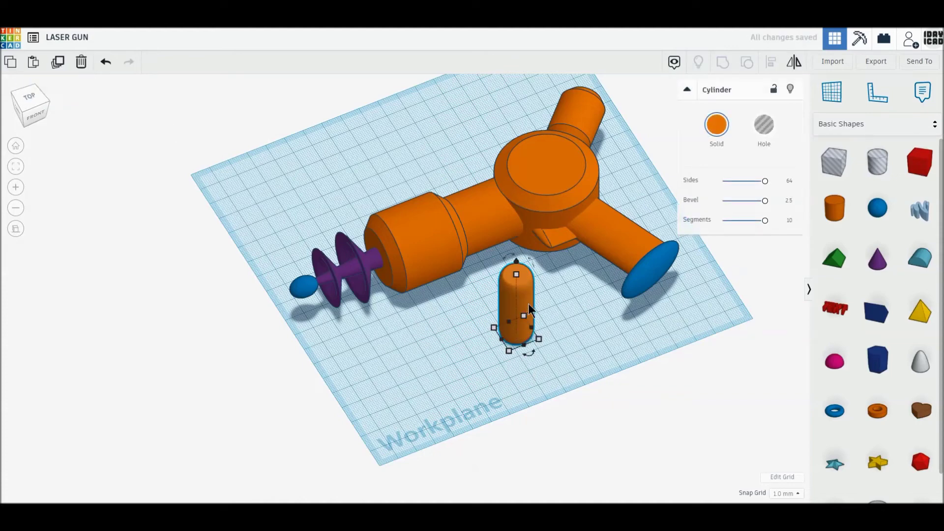
pyautogui.moveTo(528, 303); pyautogui.dragTo(561, 293)
pyautogui.click(589, 370)
pyautogui.write('10')
pyautogui.press('Return')
pyautogui.press('Tab')
pyautogui.write('10')
pyautogui.press('Return')
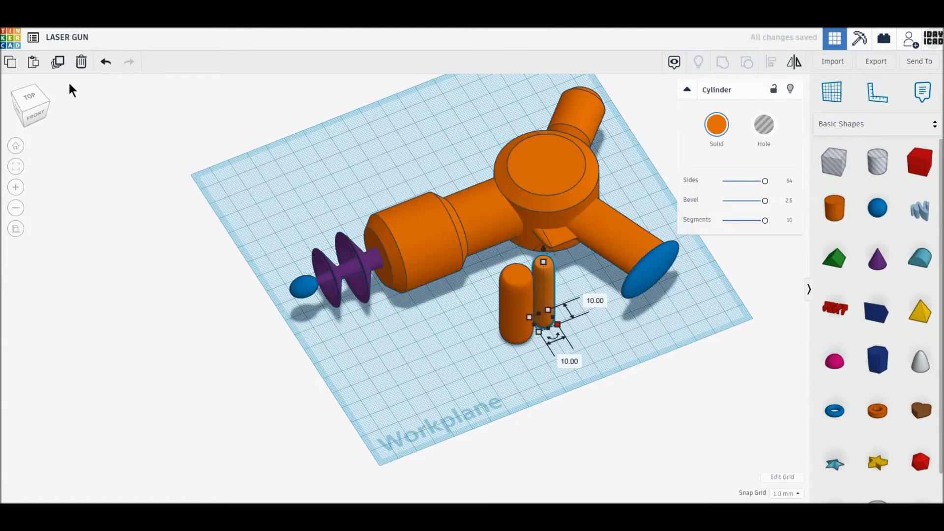
pyautogui.click(29, 98)
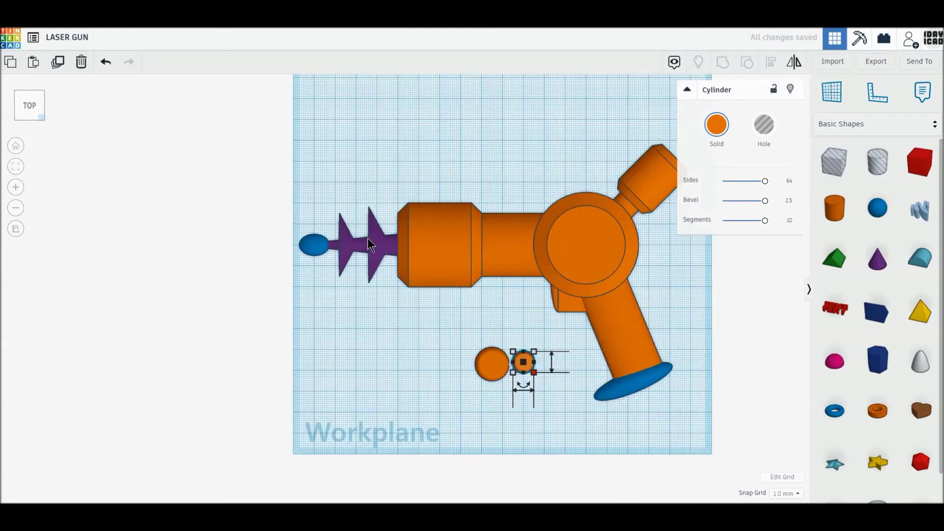
# Set the small and large rounded cylinders side by side on the round dial
pyautogui.moveTo(457, 355); pyautogui.dragTo(332, 356, button='middle')
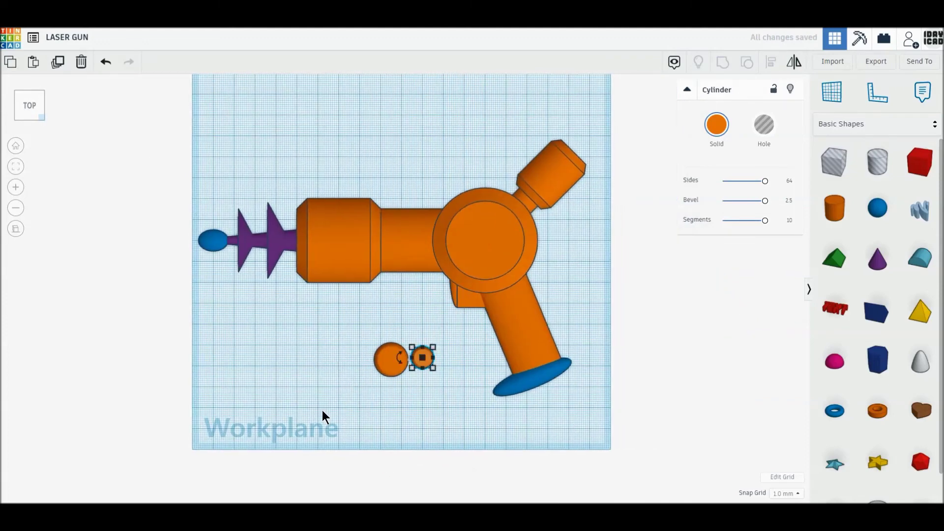
pyautogui.click(400, 379)
pyautogui.scroll(2, 402, 378)
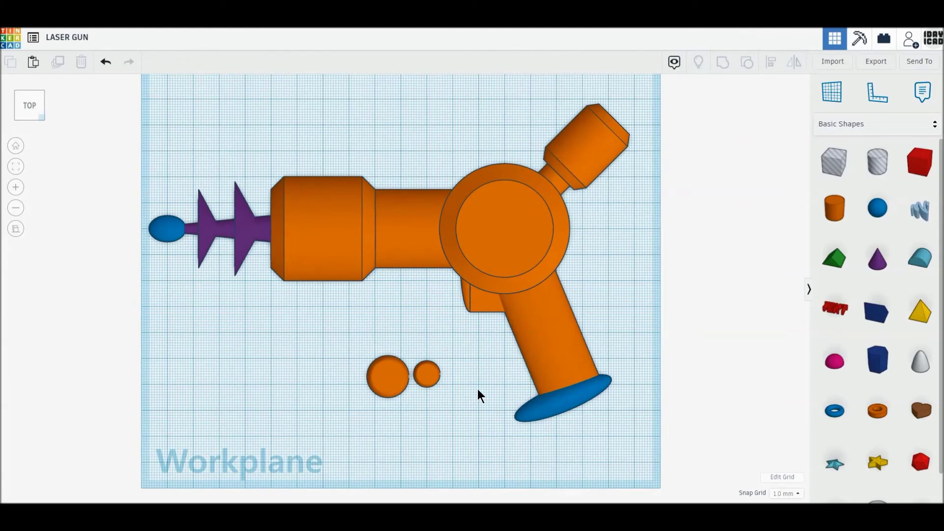
pyautogui.scroll(2, 477, 389)
pyautogui.moveTo(432, 394); pyautogui.dragTo(564, 217)
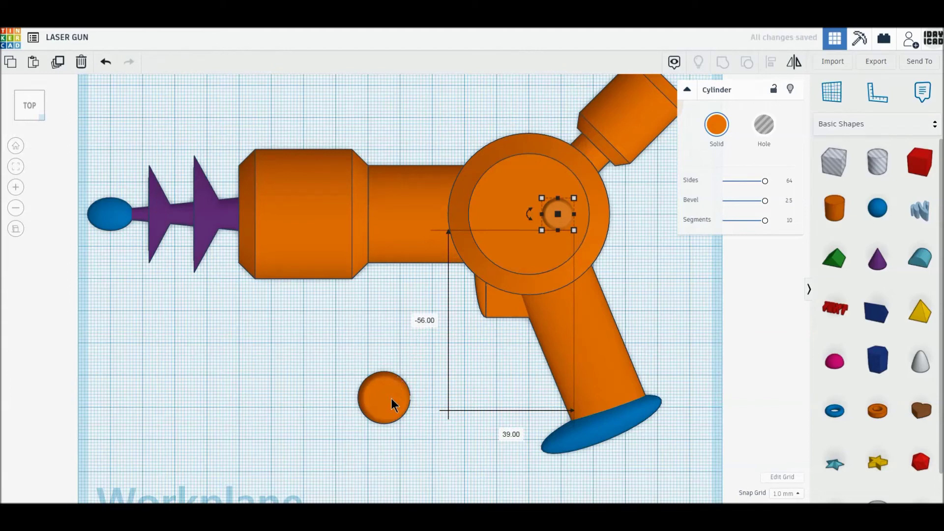
pyautogui.moveTo(392, 399); pyautogui.dragTo(512, 216)
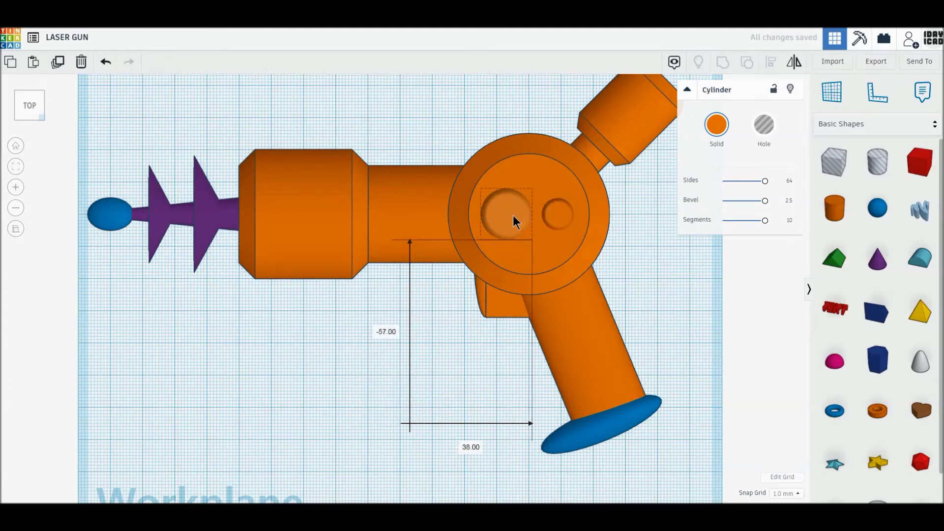
pyautogui.click(563, 218)
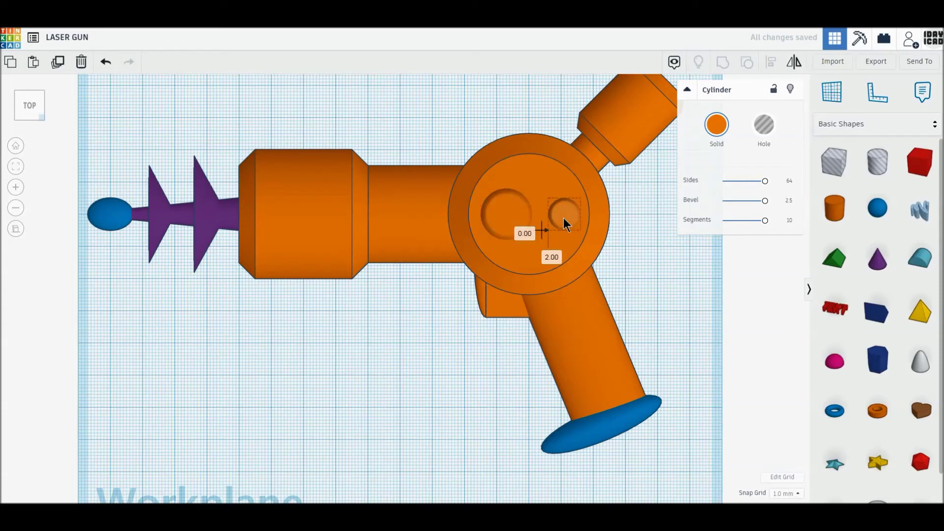
pyautogui.click(511, 219)
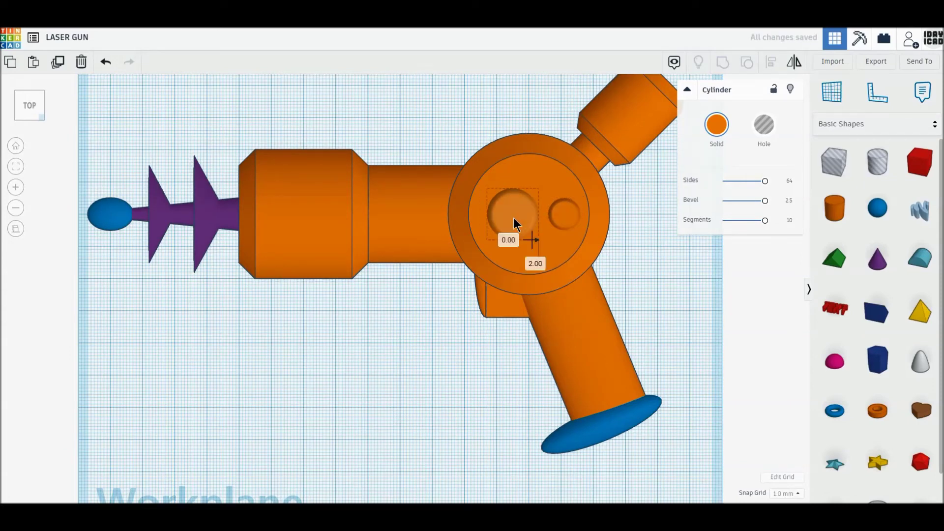
pyautogui.click(560, 217)
pyautogui.click(650, 283)
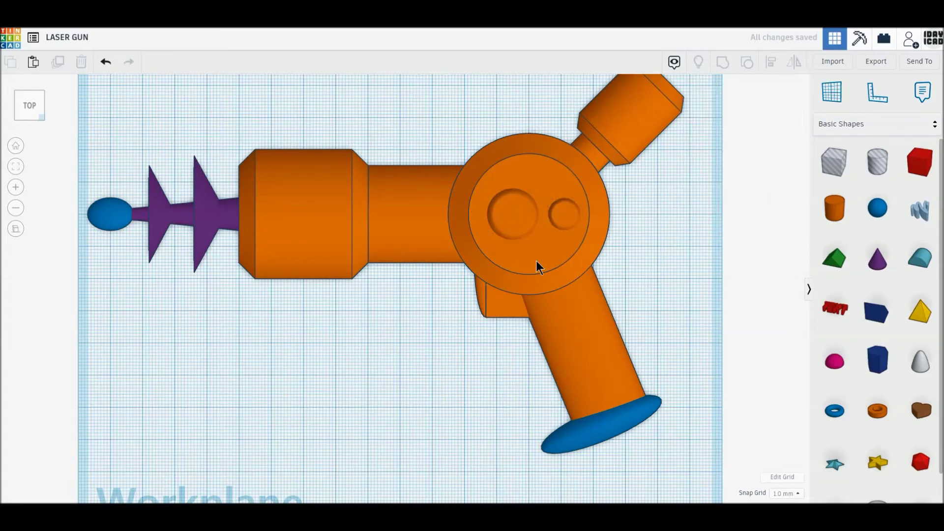
pyautogui.click(524, 226)
# Marquee-select all fourteen gun parts, align them at middle height, then add a tube
pyautogui.scroll(-2, 524, 225)
pyautogui.moveTo(433, 328); pyautogui.dragTo(511, 261, button='right')
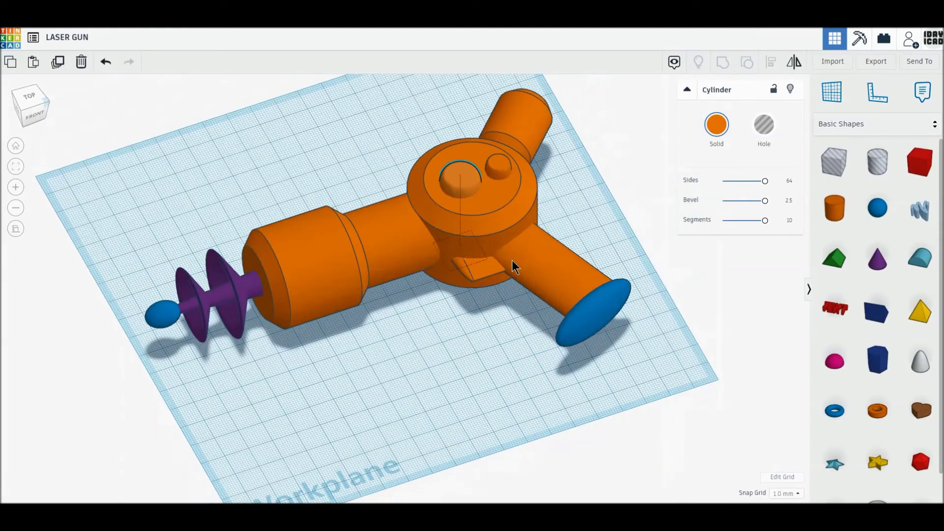
pyautogui.moveTo(143, 105); pyautogui.dragTo(665, 401)
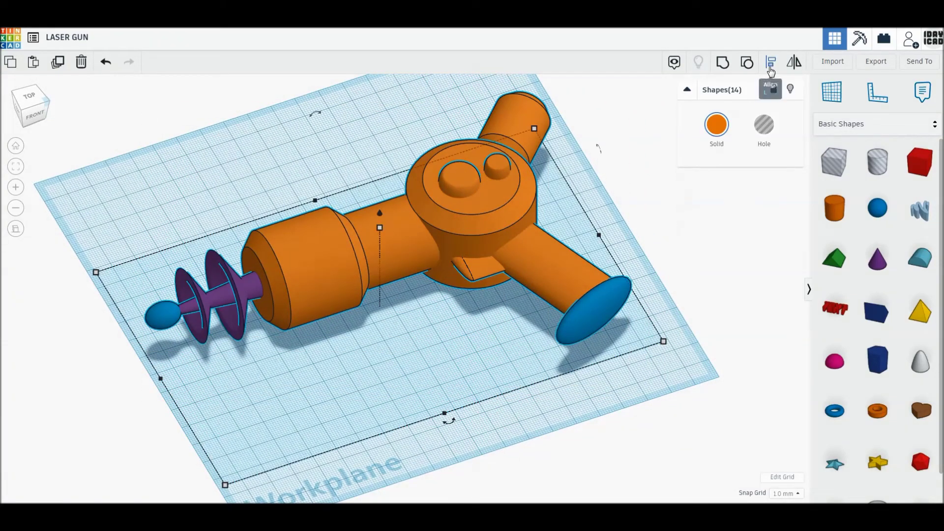
pyautogui.click(770, 69)
pyautogui.click(676, 297)
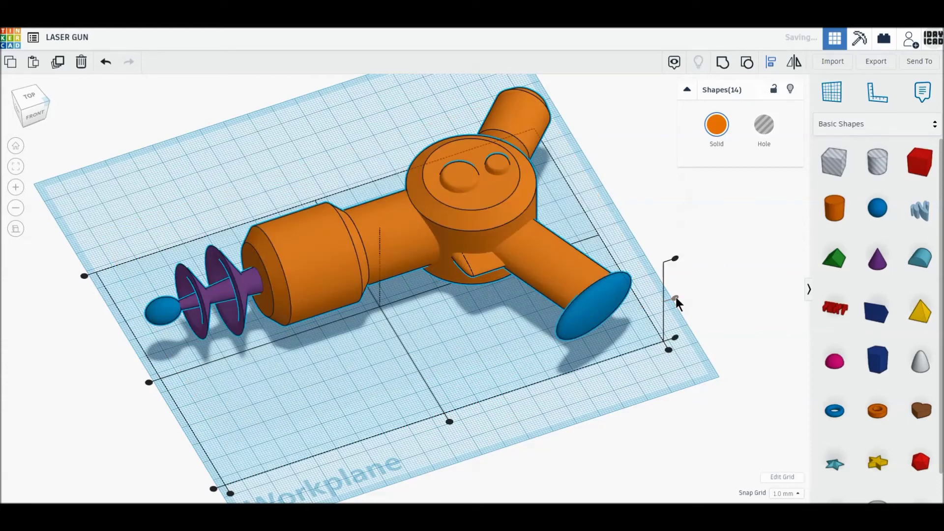
pyautogui.click(719, 308)
pyautogui.click(30, 100)
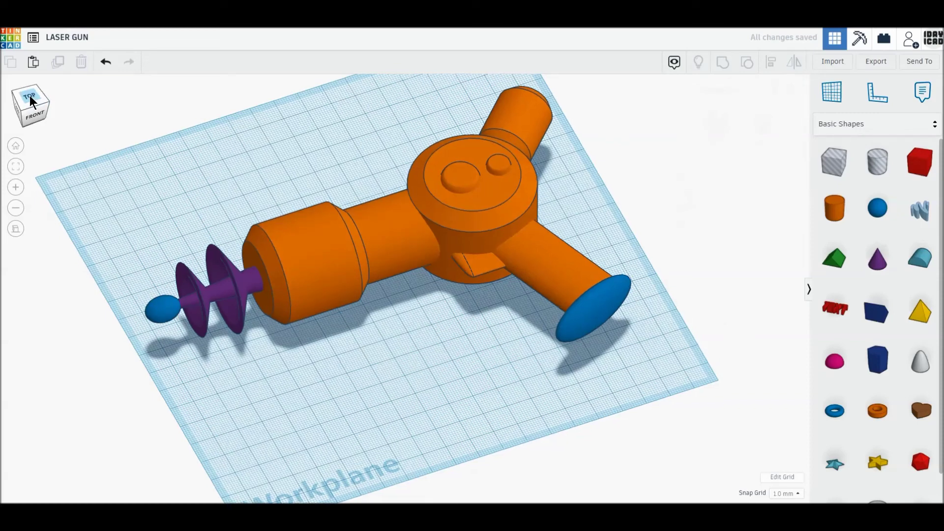
pyautogui.moveTo(877, 411); pyautogui.dragTo(383, 391)
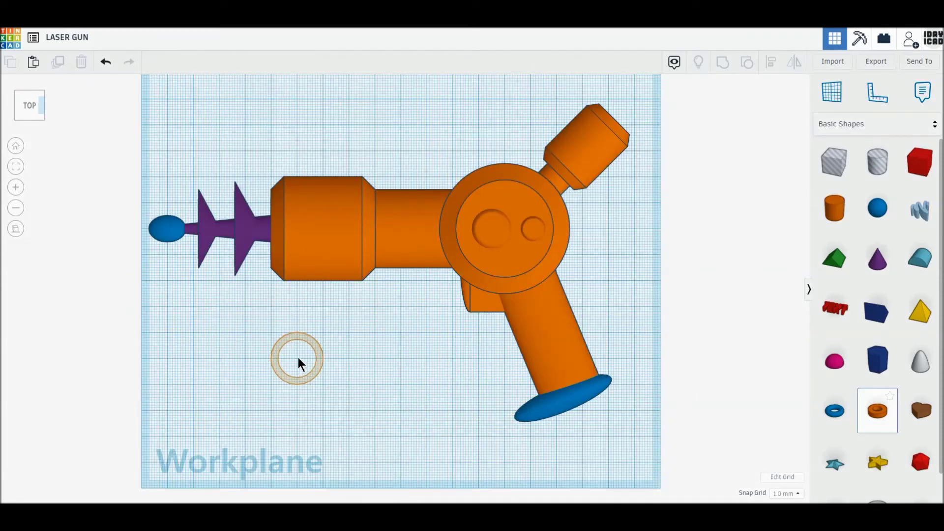
# Place a tube below the gun barrel and stretch it into an oval ring of about 60 × 32 mm
pyautogui.click(298, 359)
pyautogui.moveTo(322, 385); pyautogui.dragTo(427, 415)
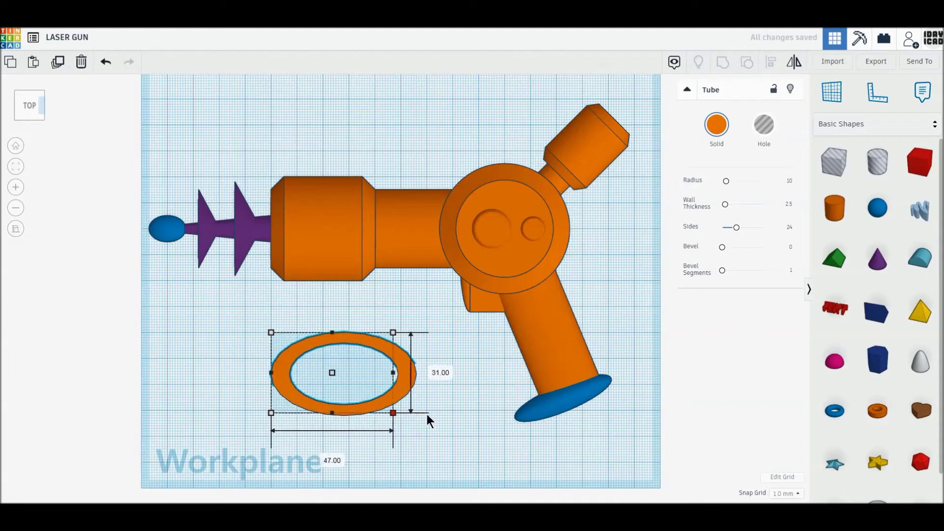
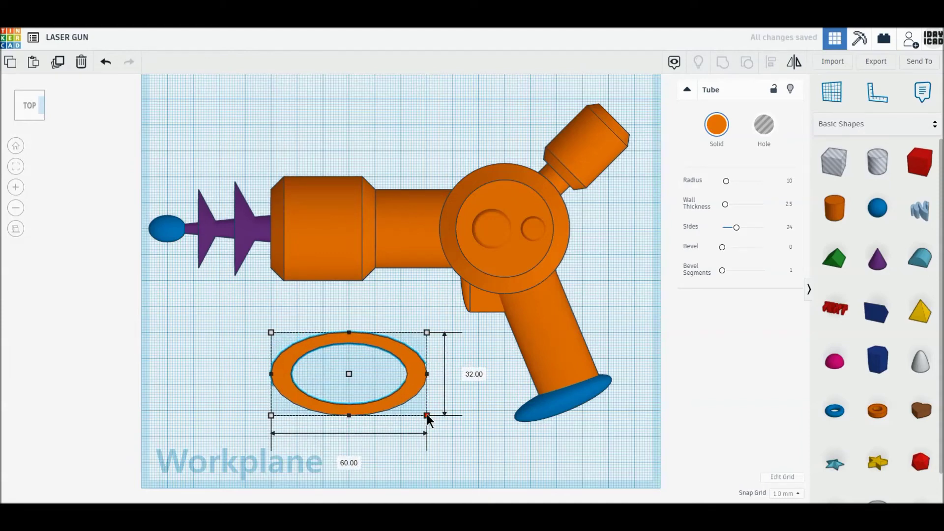
# Stretch the tube to 70 by 30 mm, then give it 64 sides and bevel 5
pyautogui.moveTo(426, 414); pyautogui.dragTo(452, 409)
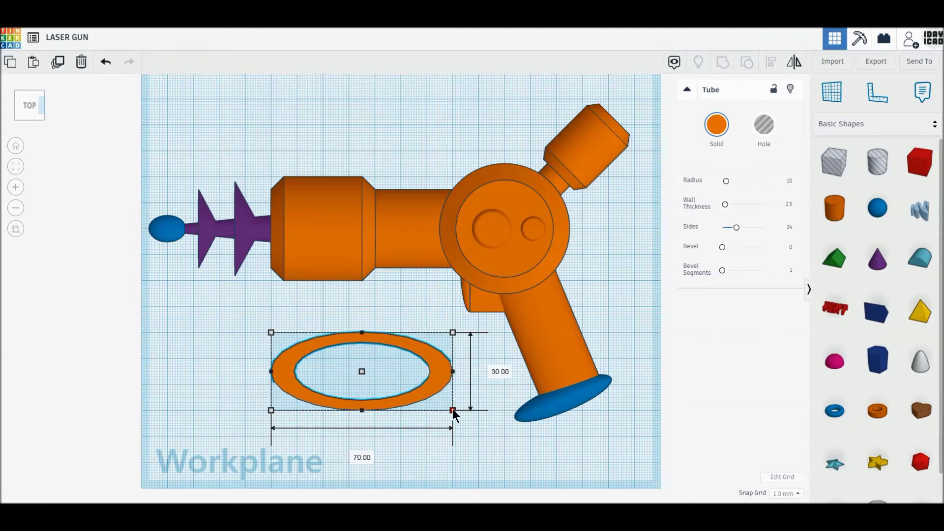
pyautogui.moveTo(452, 409); pyautogui.dragTo(453, 408)
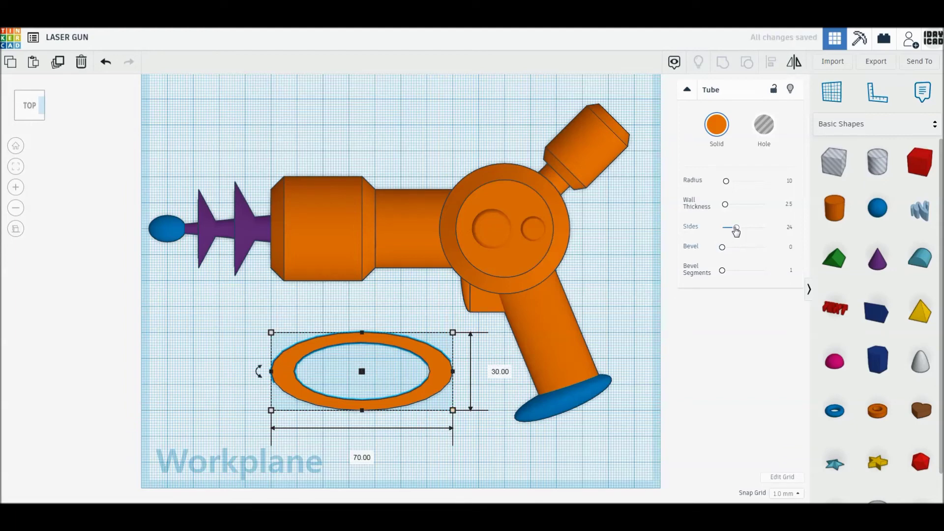
pyautogui.moveTo(737, 228); pyautogui.dragTo(794, 228)
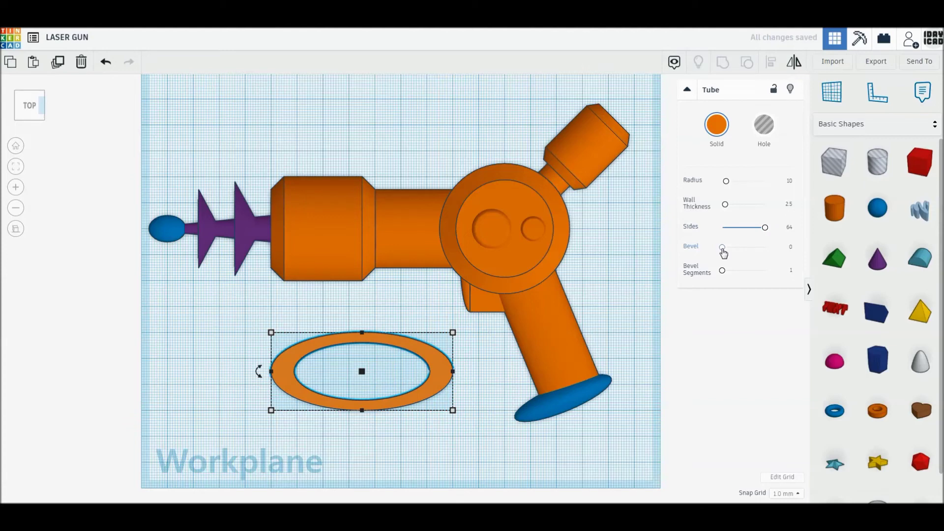
pyautogui.moveTo(722, 247); pyautogui.dragTo(788, 255)
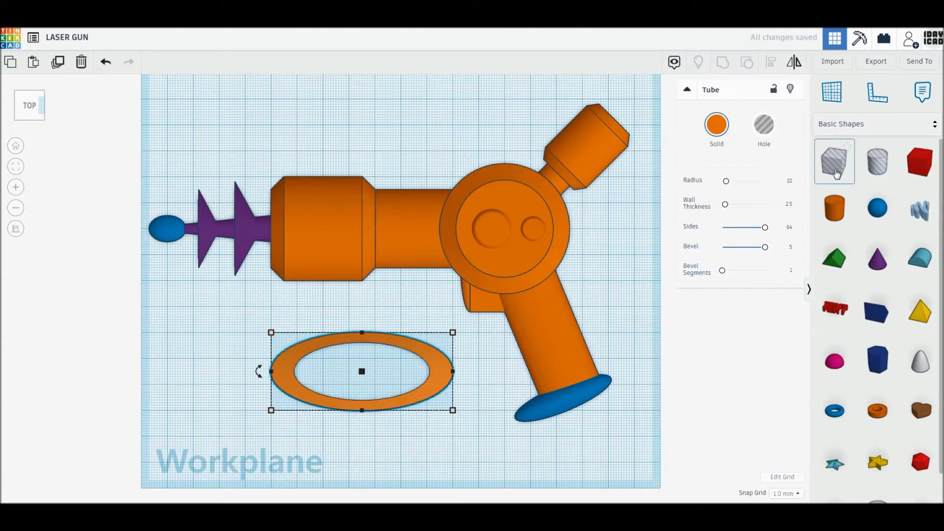
# Group a box hole over the ring's lower half to leave a half-ring arch
pyautogui.moveTo(334, 444); pyautogui.dragTo(285, 401)
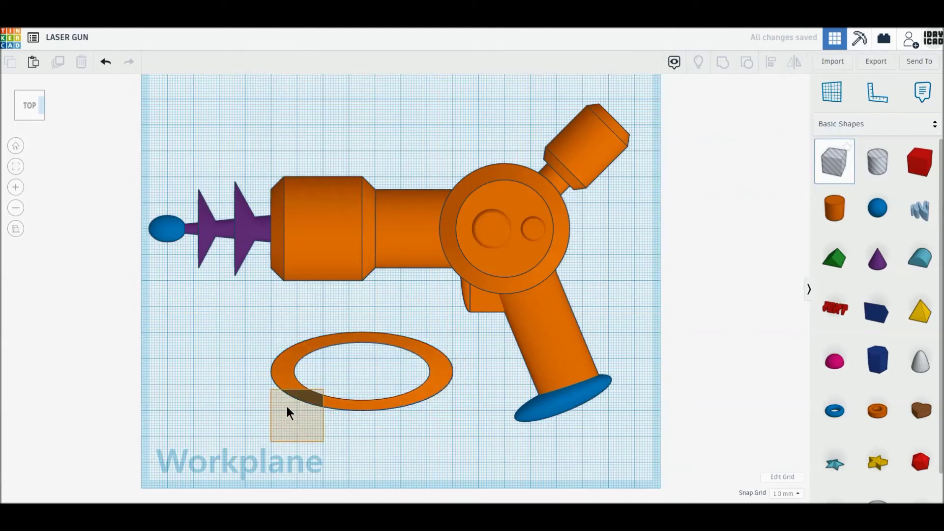
pyautogui.moveTo(285, 400); pyautogui.dragTo(468, 418)
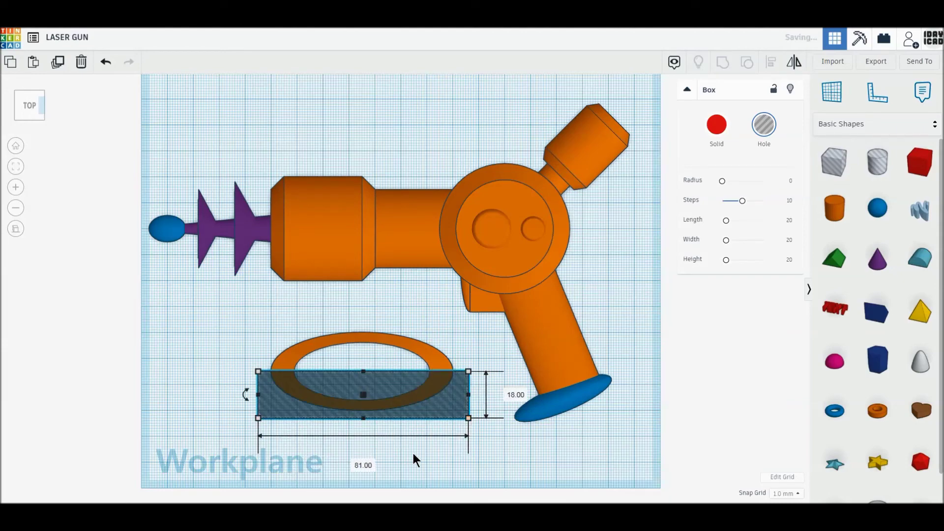
pyautogui.keyDown('shift'); pyautogui.click(408, 406); pyautogui.keyUp('shift')
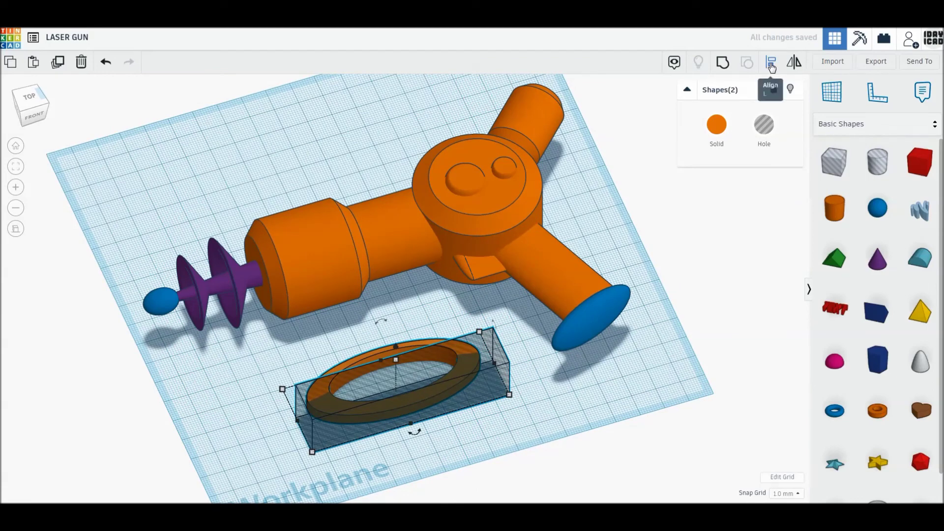
pyautogui.click(721, 63)
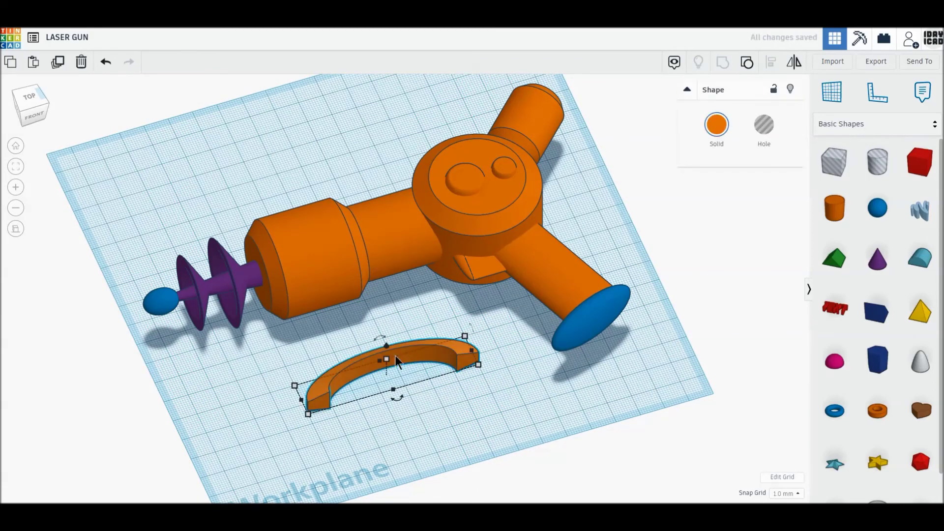
pyautogui.click(31, 98)
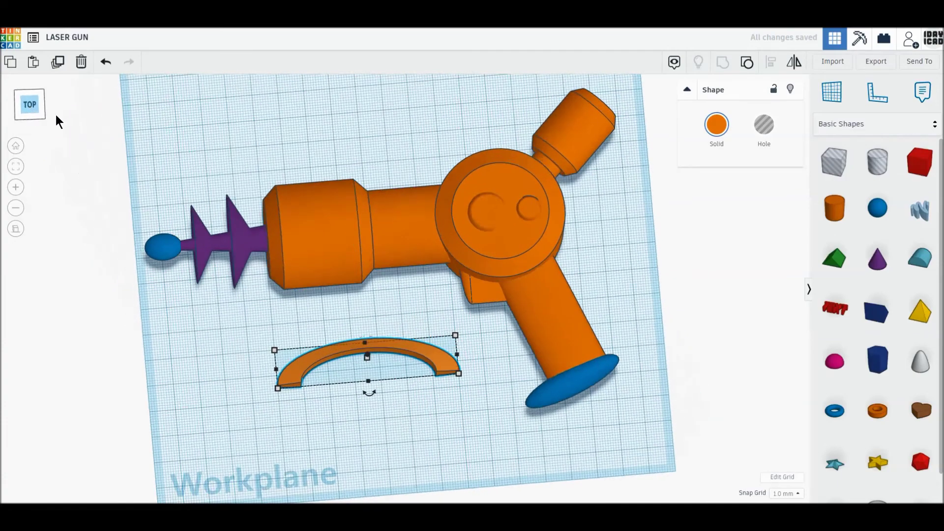
# Move the half-ring up onto the barrel and enlarge it slightly
pyautogui.moveTo(428, 357)
pyautogui.mouseDown()
pyautogui.moveTo(453, 211)
pyautogui.moveTo(471, 173)
pyautogui.mouseUp()
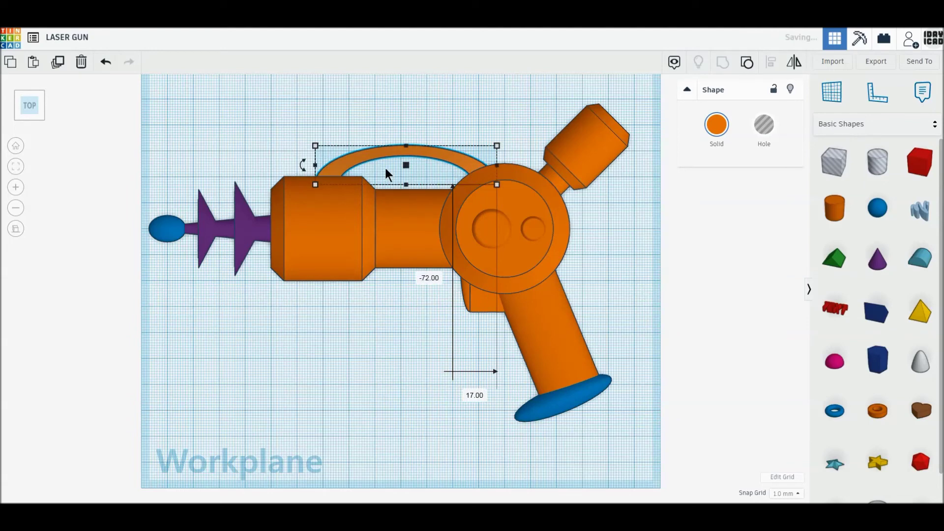
pyautogui.moveTo(311, 141); pyautogui.dragTo(317, 131)
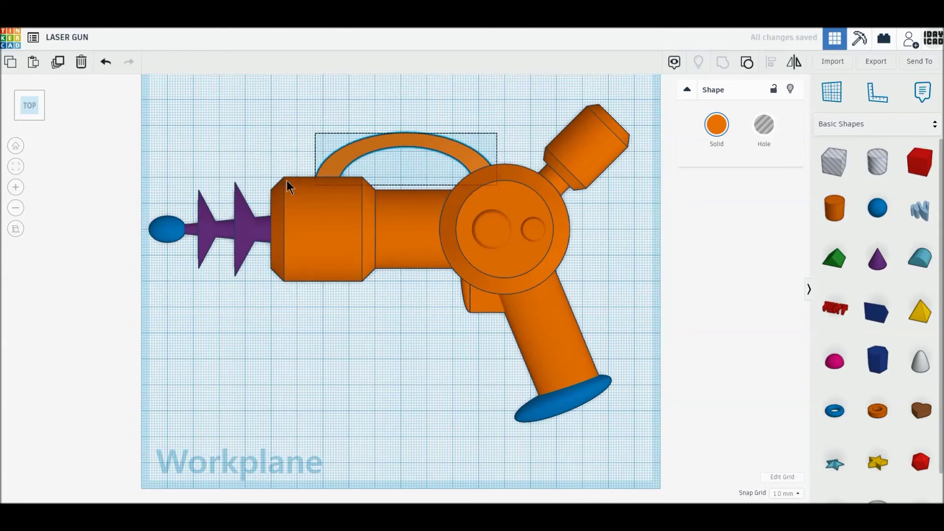
pyautogui.moveTo(287, 181); pyautogui.dragTo(308, 254, button='middle')
pyautogui.scroll(1, 473, 264)
pyautogui.scroll(2, 493, 261)
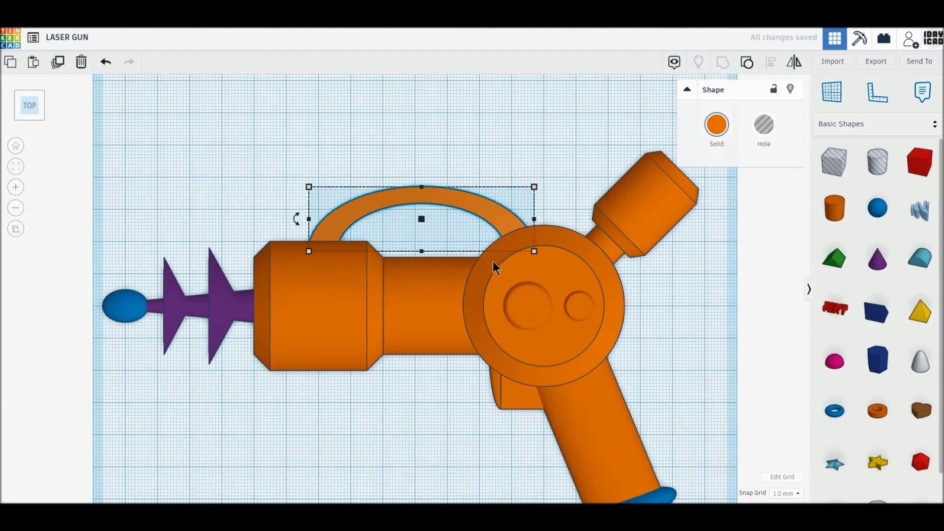
pyautogui.scroll(2, 507, 223)
# Nudge the arch into its carrying-handle position on top of the barrel
pyautogui.press('Down')
pyautogui.press('Down')
pyautogui.press('Down')
pyautogui.press('Right')
pyautogui.press('Right')
pyautogui.press('Right')
pyautogui.press('Down')
pyautogui.moveTo(534, 220); pyautogui.dragTo(524, 219)
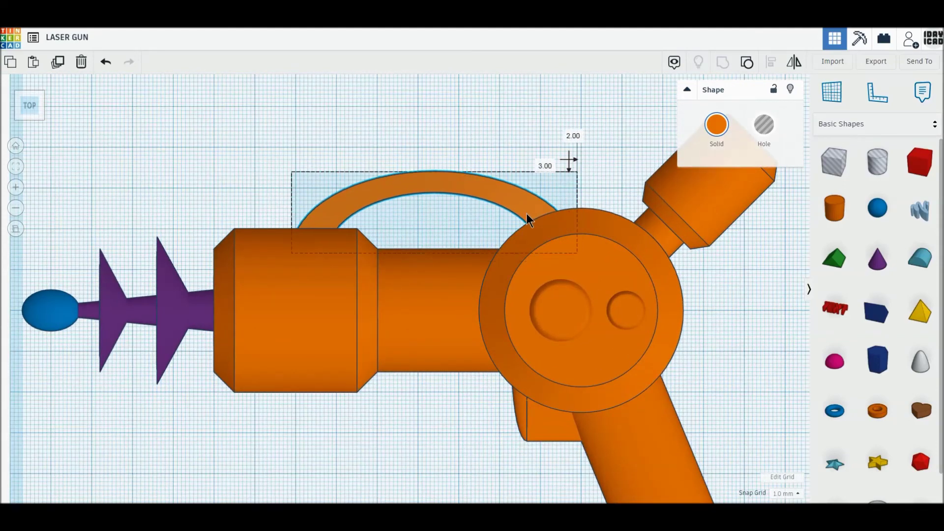
pyautogui.moveTo(523, 220); pyautogui.dragTo(521, 217)
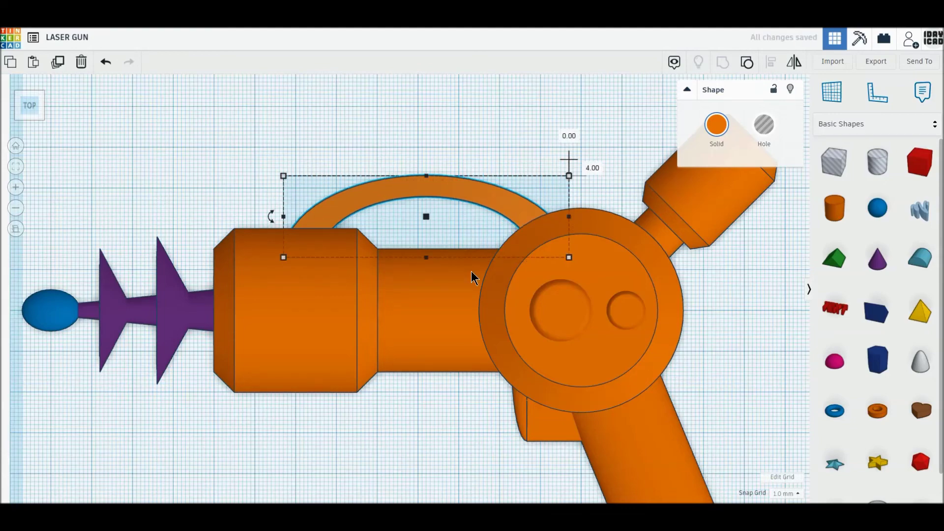
pyautogui.scroll(-3, 471, 271)
pyautogui.moveTo(428, 320)
pyautogui.mouseDown(button='right')
pyautogui.moveTo(453, 344)
pyautogui.moveTo(481, 311)
pyautogui.mouseUp(button='right')
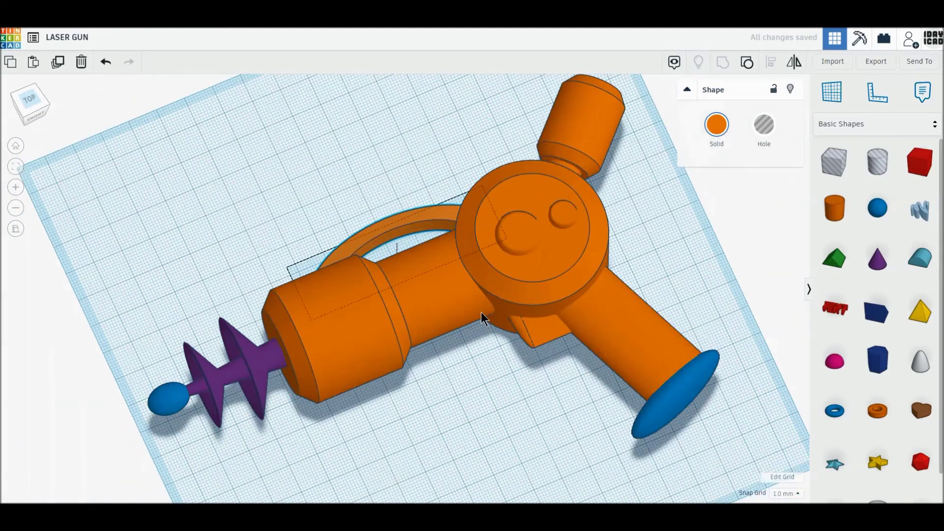
pyautogui.scroll(-2, 481, 312)
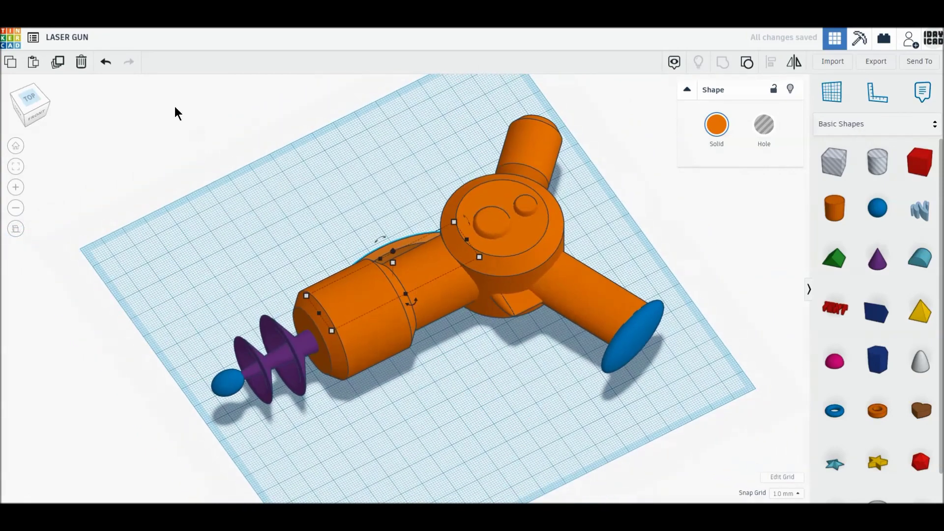
pyautogui.moveTo(171, 103); pyautogui.dragTo(701, 414)
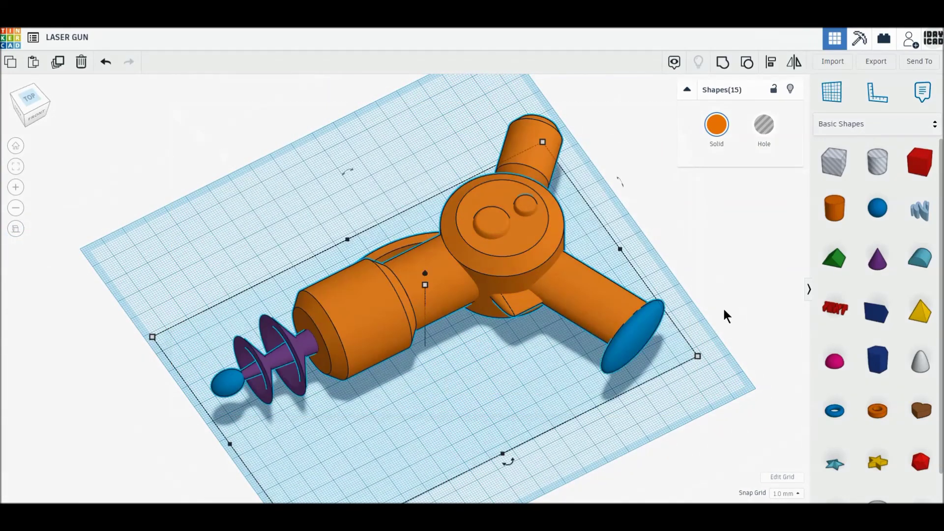
# Centre-align all the gun's parts along the middle axis
pyautogui.click(770, 64)
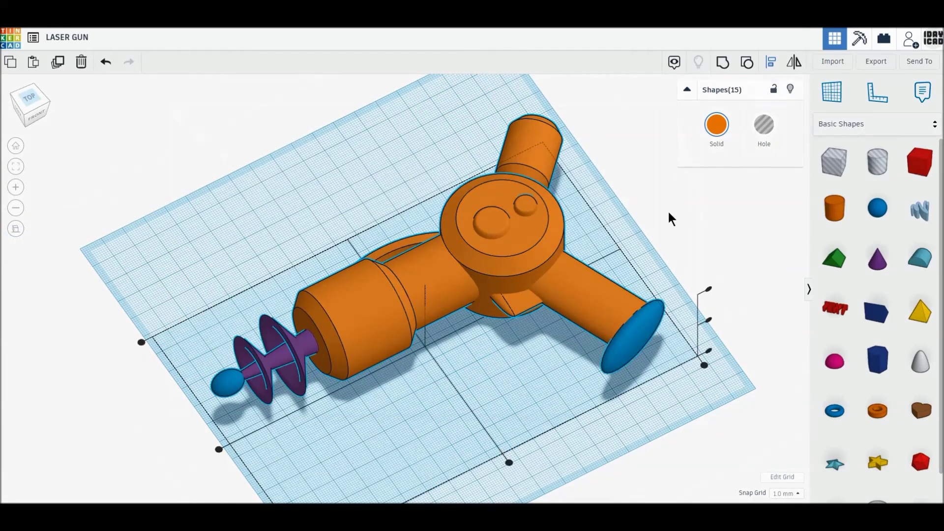
pyautogui.click(708, 321)
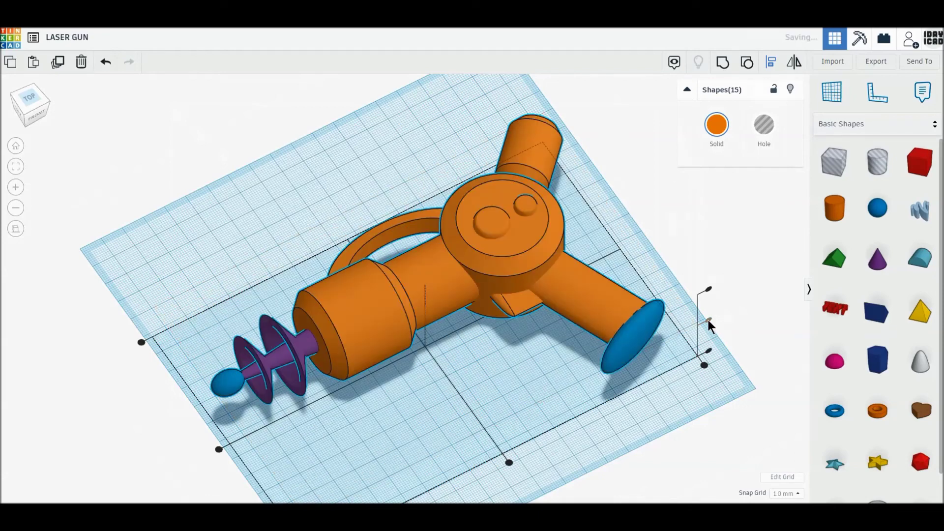
pyautogui.click(646, 270)
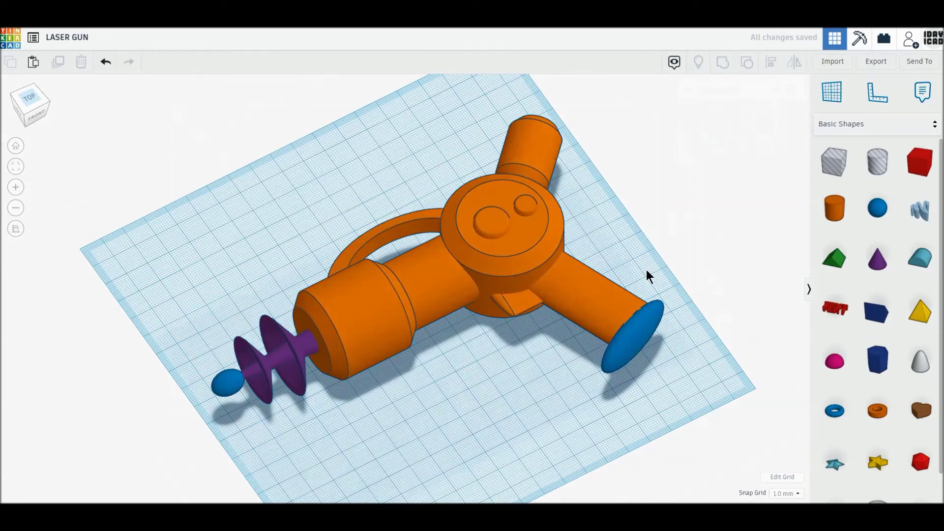
pyautogui.click(504, 270)
pyautogui.keyDown('shift'); pyautogui.click(359, 317); pyautogui.keyUp('shift')
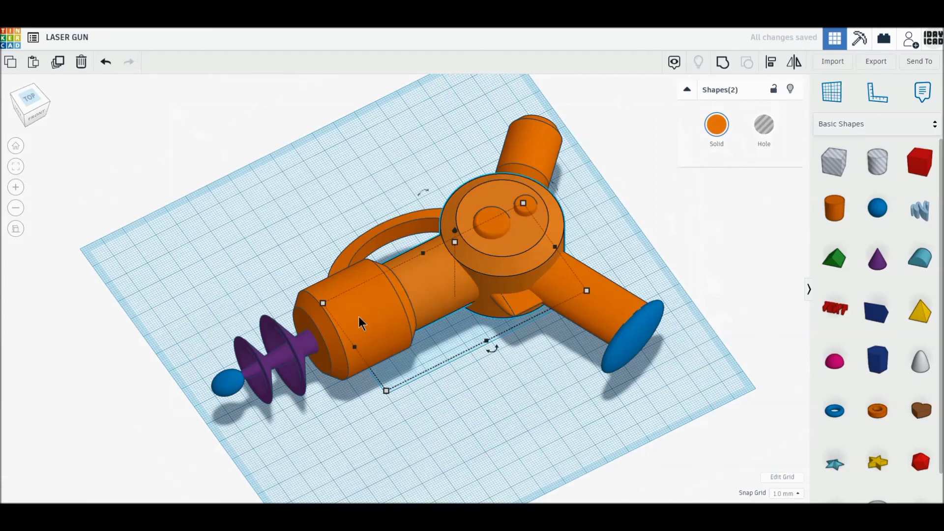
# Colour the hub and barrel dark navy and the inner barrel core purple
pyautogui.keyDown('shift'); pyautogui.click(344, 327); pyautogui.keyUp('shift')
pyautogui.click(716, 125)
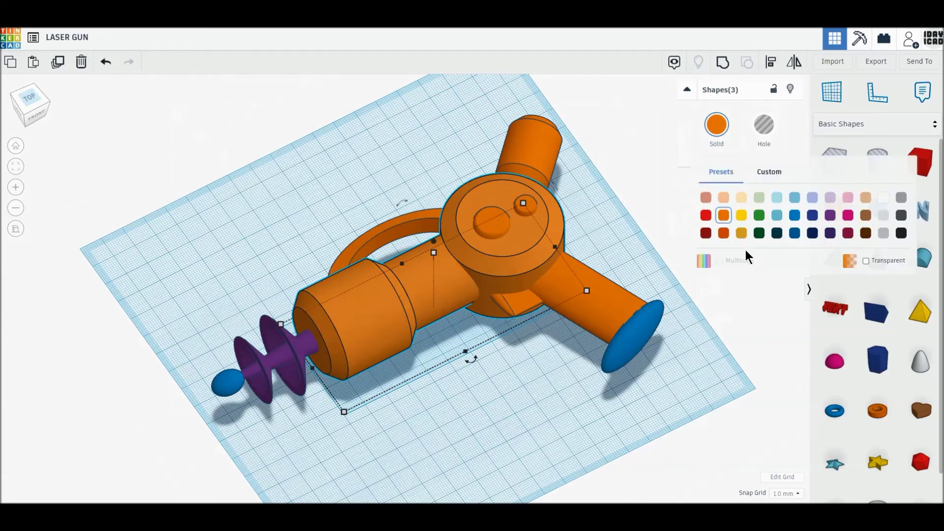
pyautogui.click(812, 233)
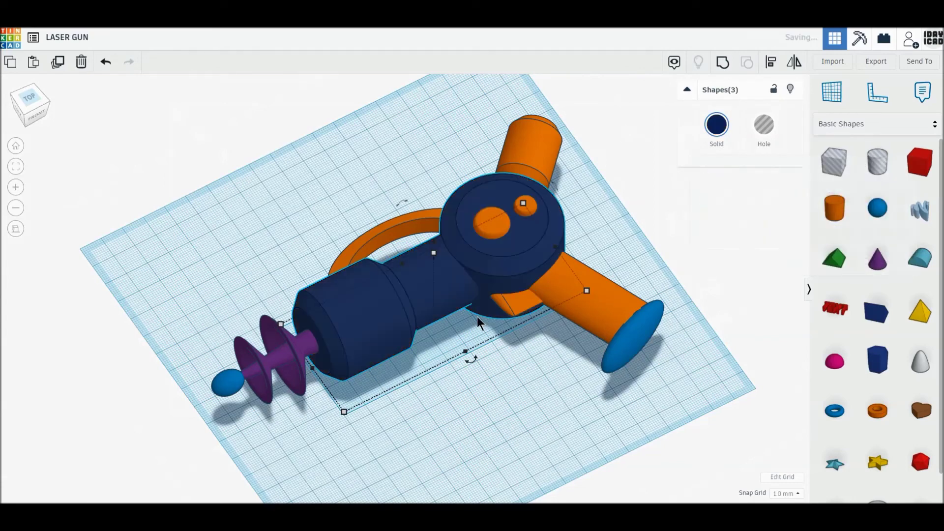
pyautogui.click(479, 308)
pyautogui.click(438, 335)
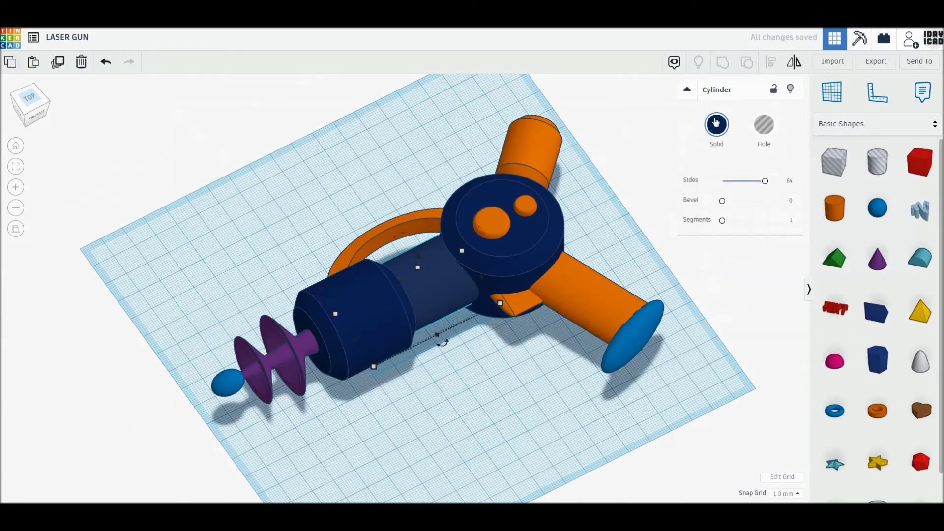
pyautogui.click(716, 125)
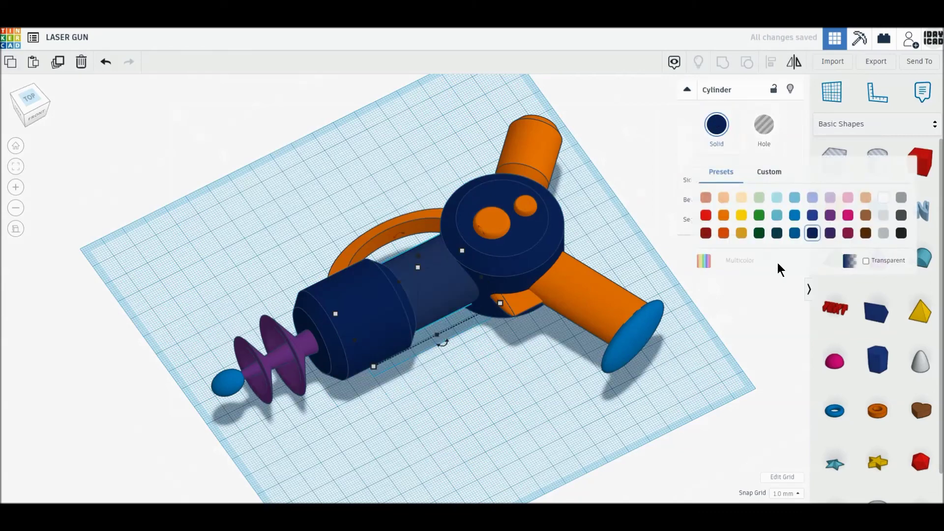
pyautogui.click(830, 233)
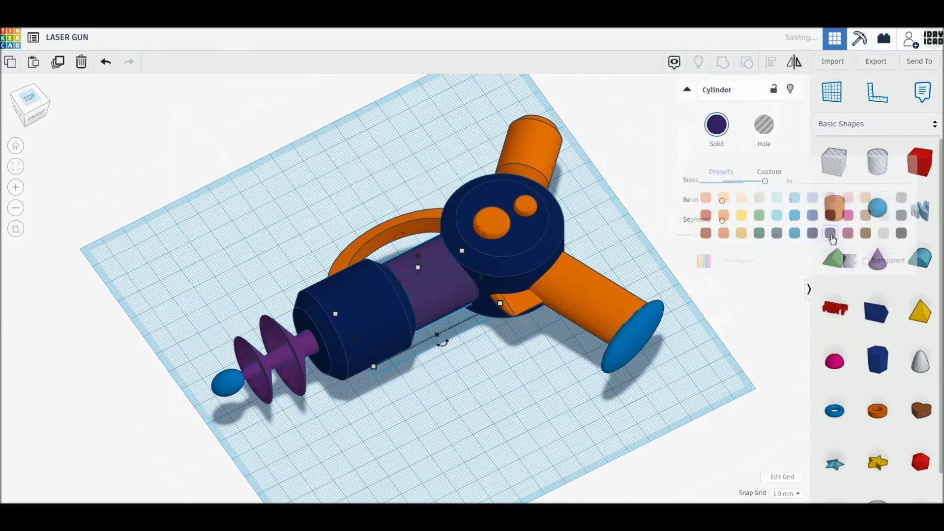
pyautogui.click(716, 135)
pyautogui.click(617, 197)
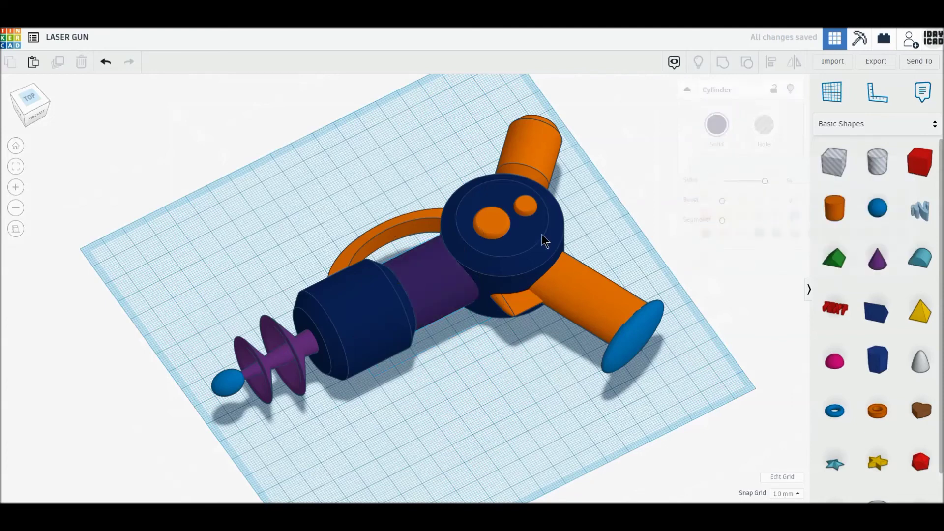
# Make both top buttons red, the handle light grey and the wedge white
pyautogui.click(503, 225)
pyautogui.keyDown('shift'); pyautogui.click(525, 208); pyautogui.keyUp('shift')
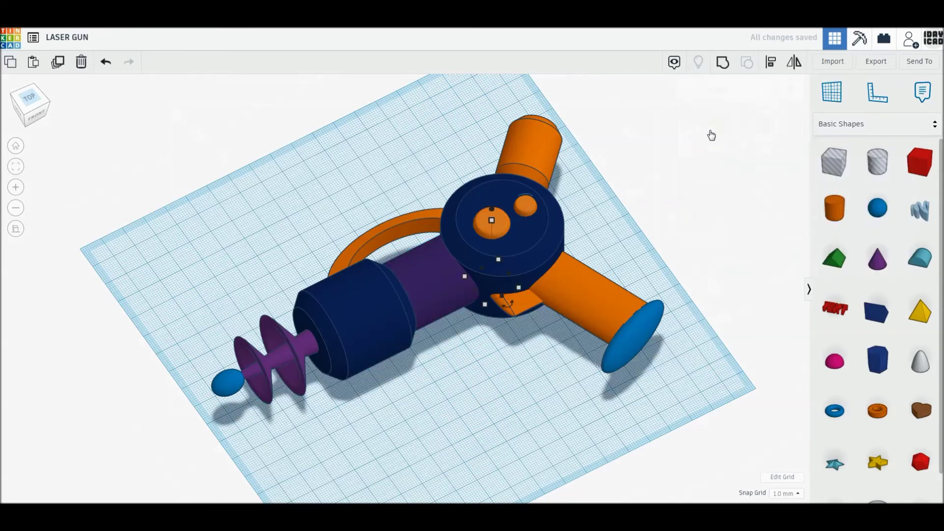
pyautogui.click(714, 126)
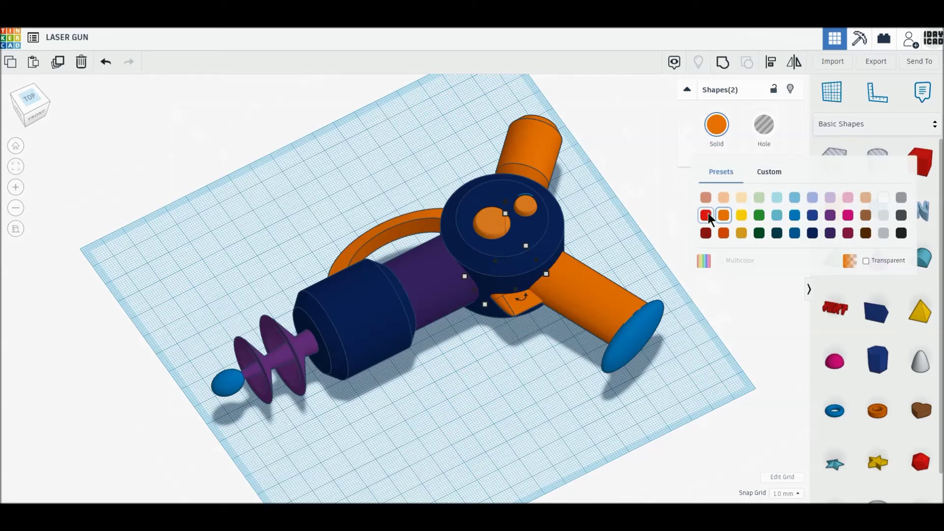
pyautogui.click(708, 213)
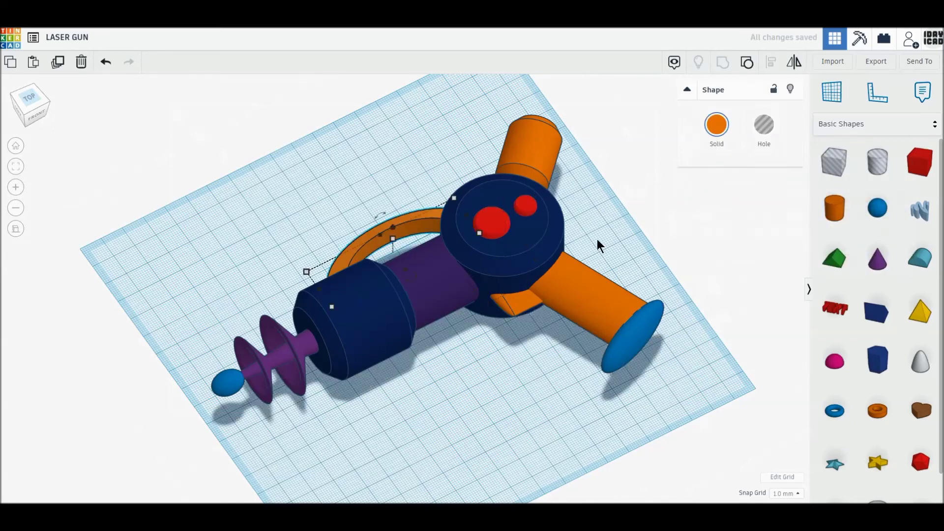
pyautogui.click(557, 295)
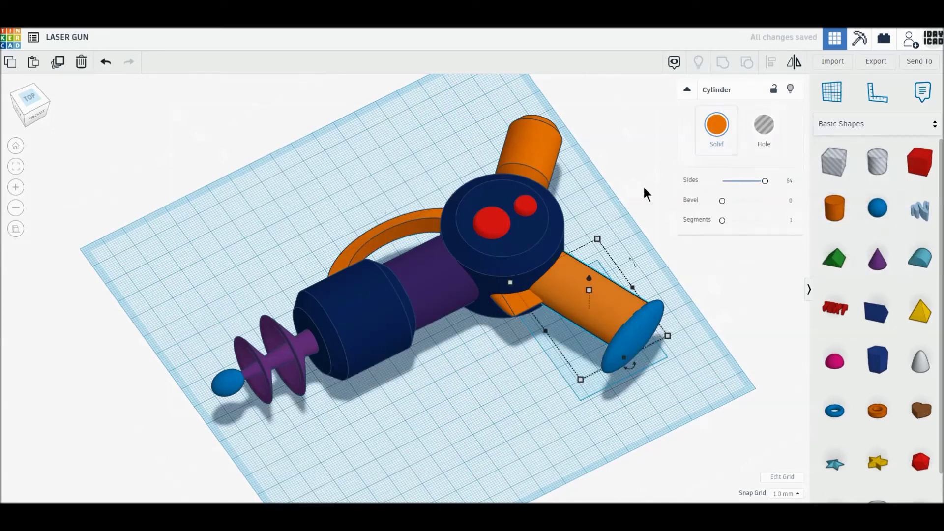
pyautogui.click(716, 126)
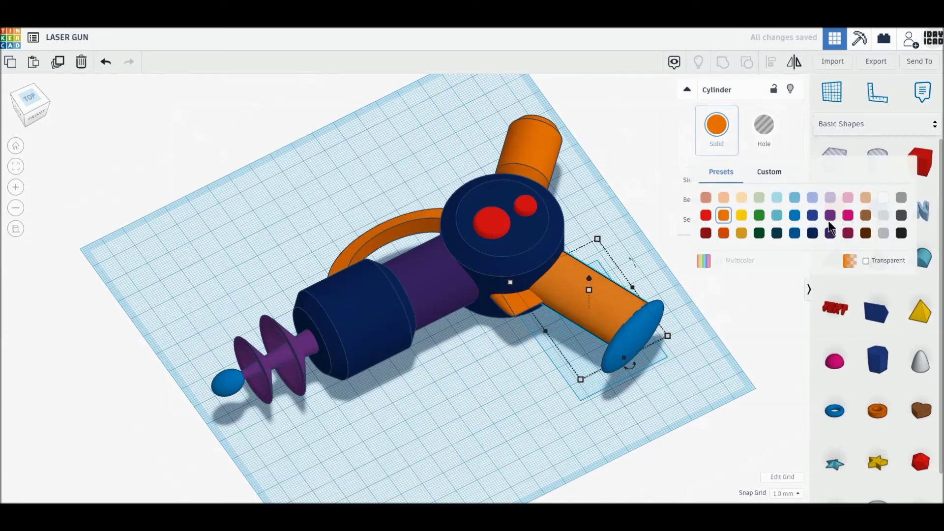
pyautogui.click(883, 216)
pyautogui.click(519, 310)
pyautogui.click(717, 125)
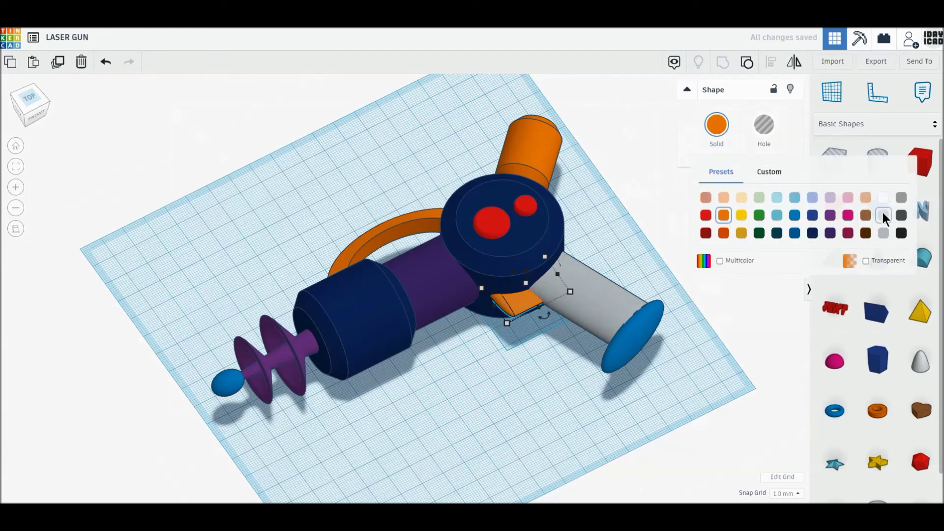
pyautogui.click(883, 199)
# Make the handle end cap dark grey and the cone gold
pyautogui.click(632, 341)
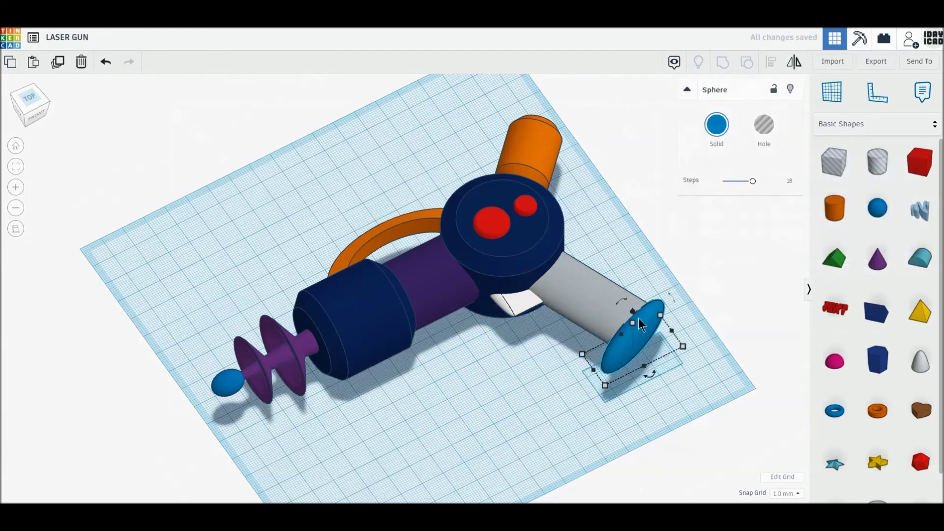
pyautogui.click(713, 129)
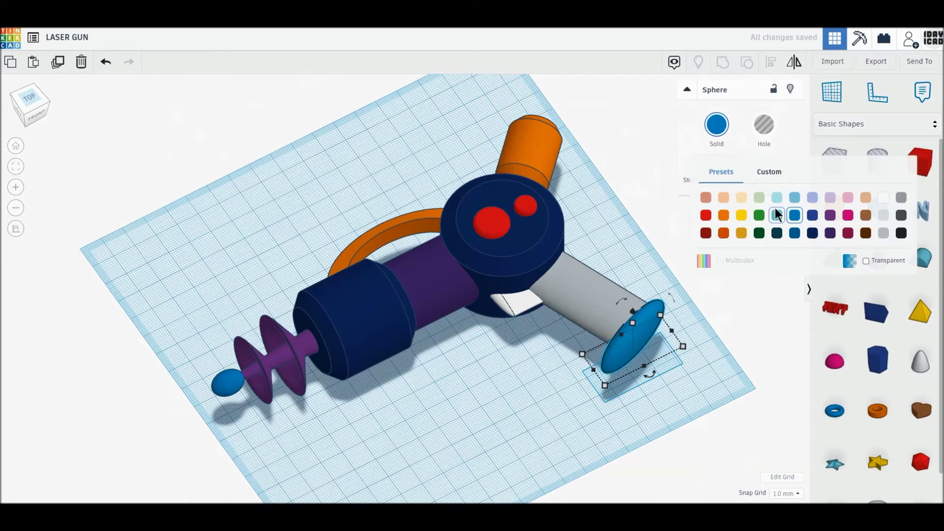
pyautogui.click(899, 215)
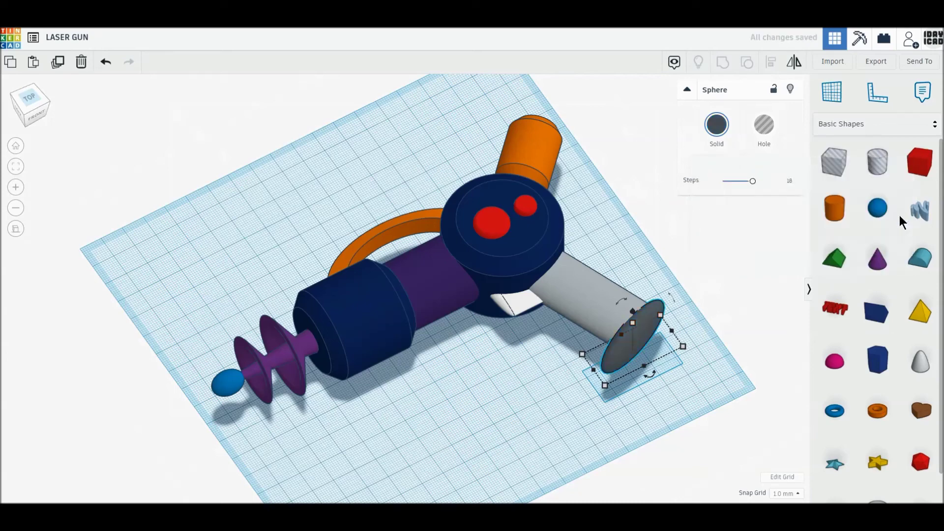
pyautogui.click(539, 146)
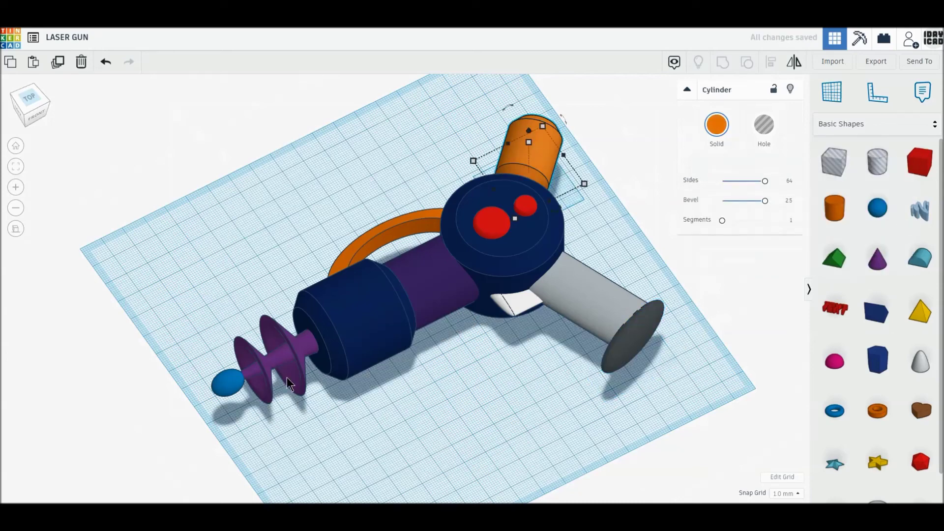
pyautogui.click(282, 366)
pyautogui.click(719, 133)
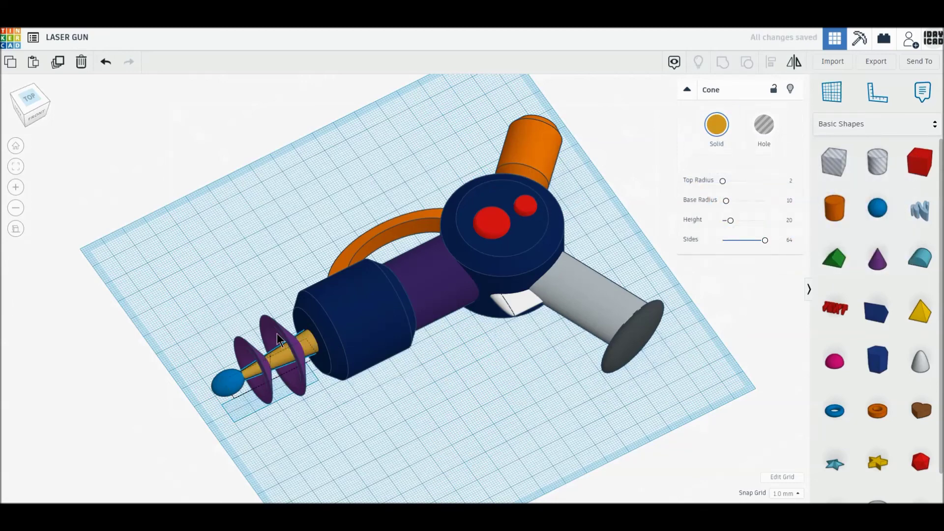
pyautogui.keyDown('shift'); pyautogui.click(298, 334); pyautogui.keyUp('shift')
# Make both discs light blue and the muzzle tip sphere navy
pyautogui.keyDown('shift'); pyautogui.click(298, 334); pyautogui.keyUp('shift')
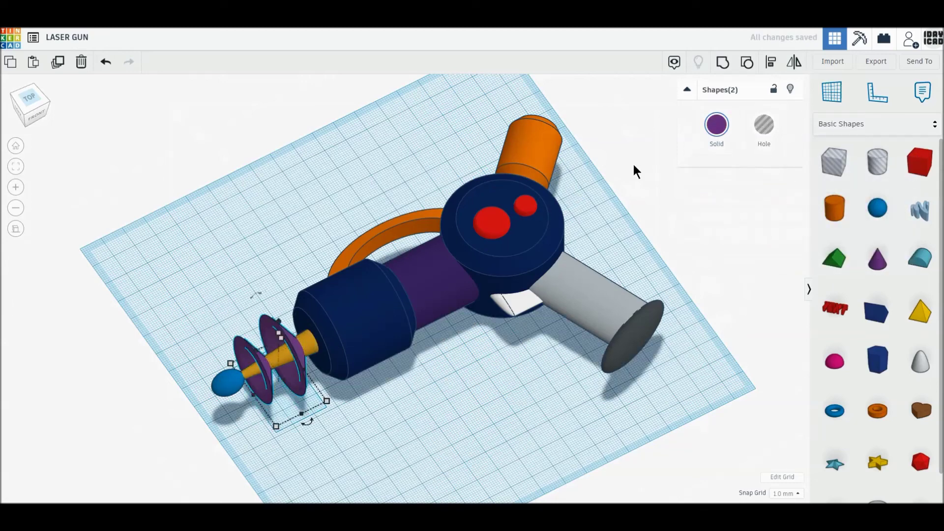
pyautogui.click(721, 129)
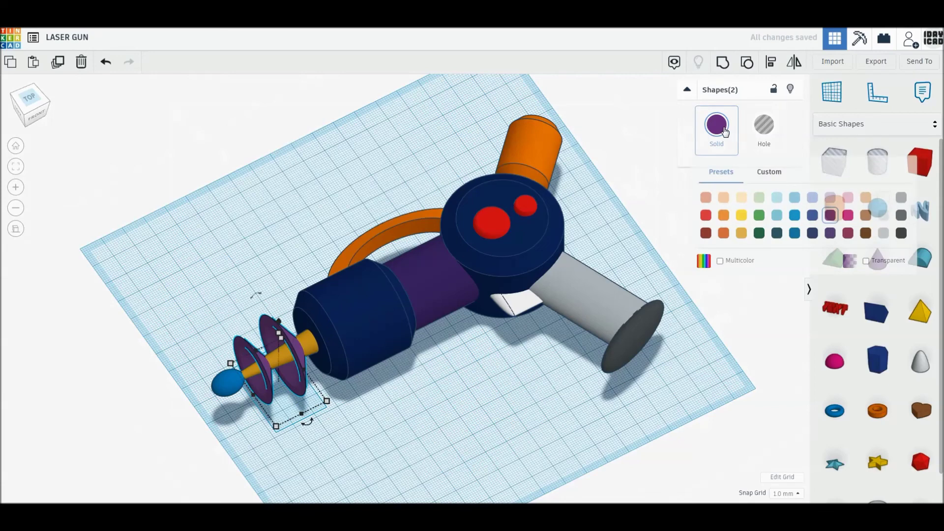
pyautogui.click(792, 196)
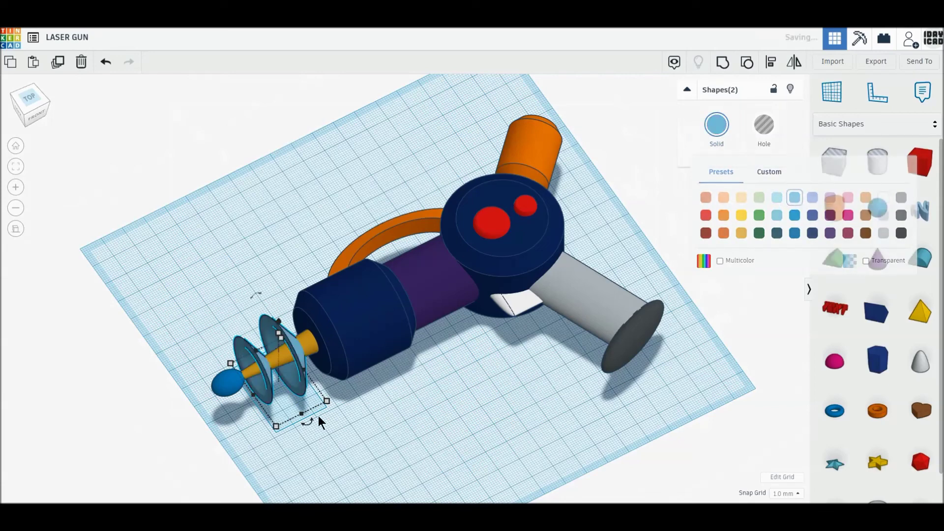
pyautogui.click(234, 386)
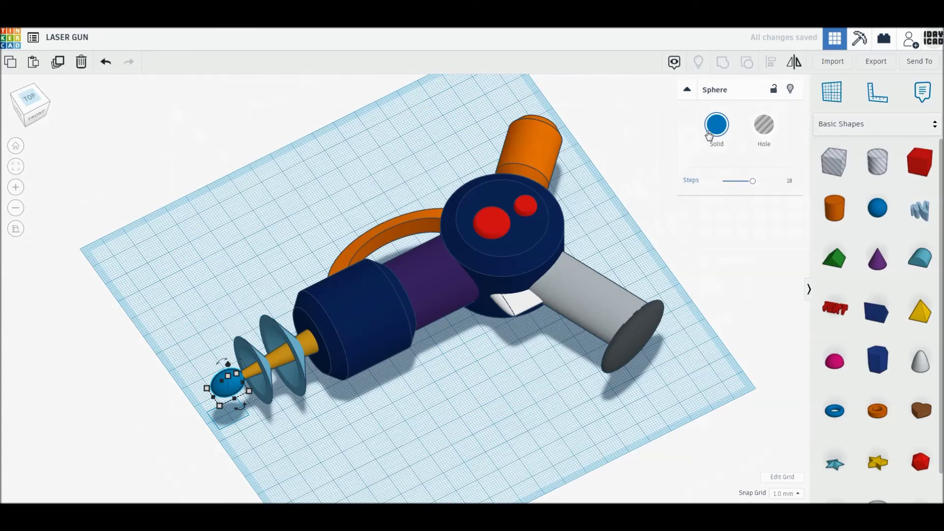
pyautogui.click(713, 129)
pyautogui.click(798, 234)
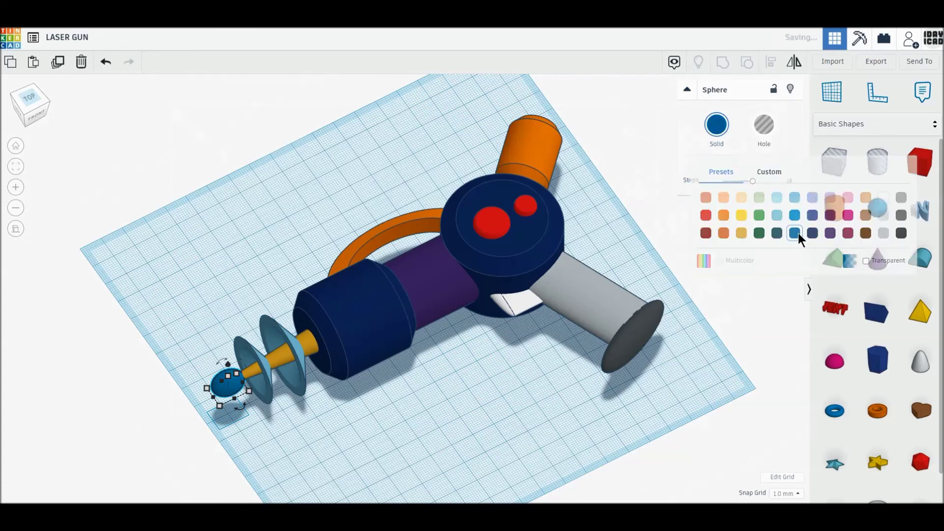
pyautogui.click(718, 139)
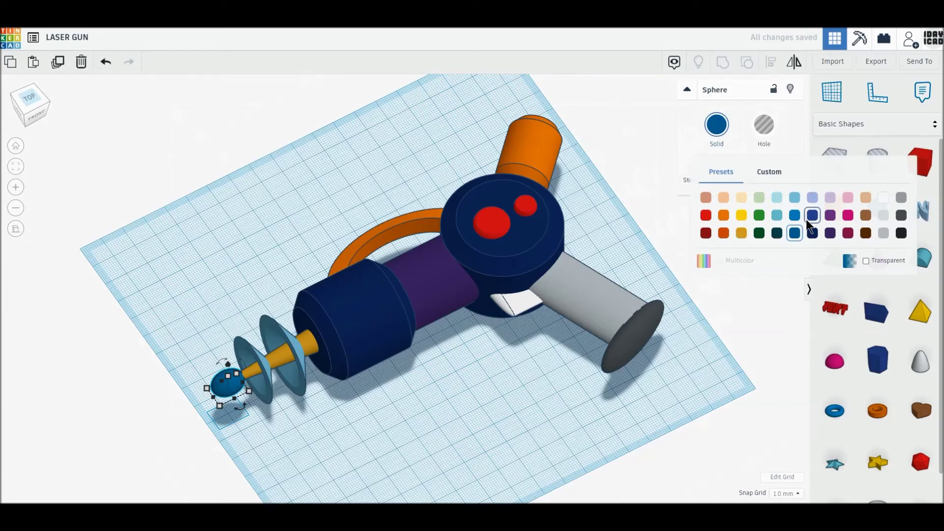
pyautogui.click(806, 220)
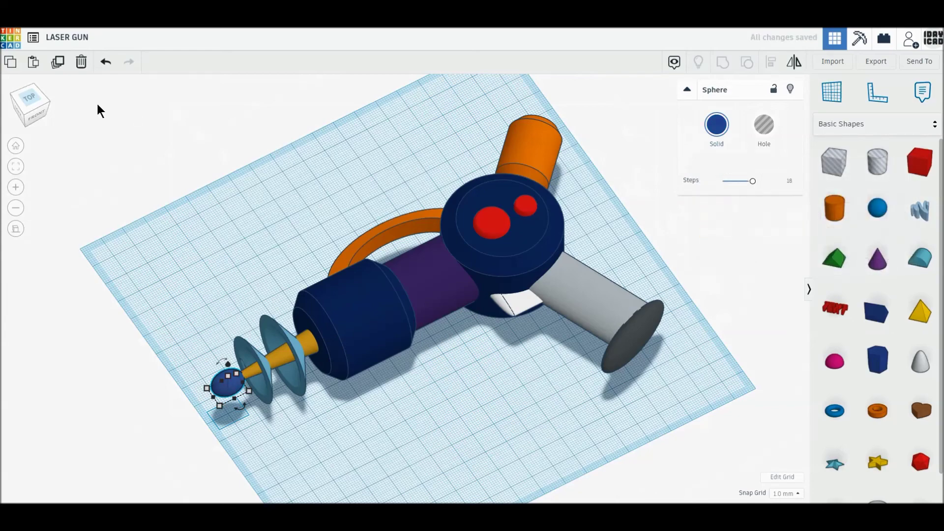
pyautogui.click(30, 98)
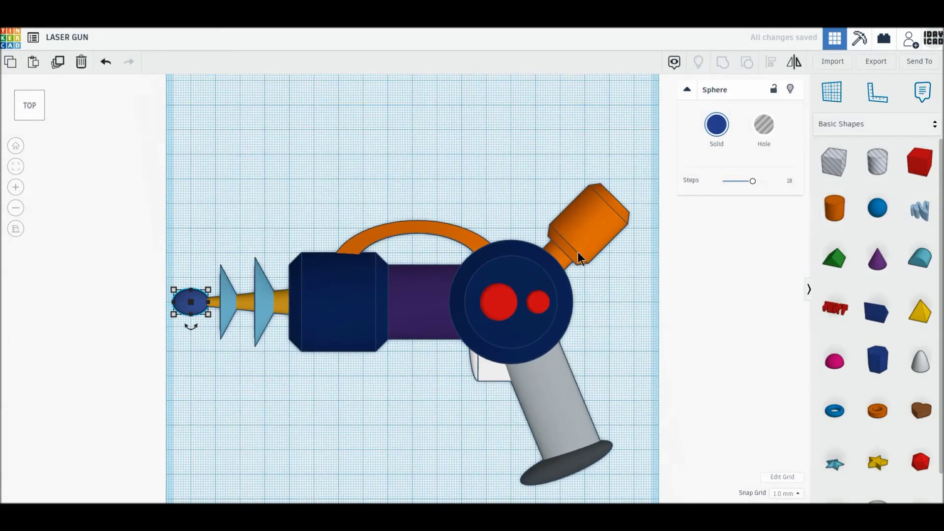
# Make the small connector cylinder red
pyautogui.click(585, 242)
pyautogui.click(590, 261)
pyautogui.click(716, 125)
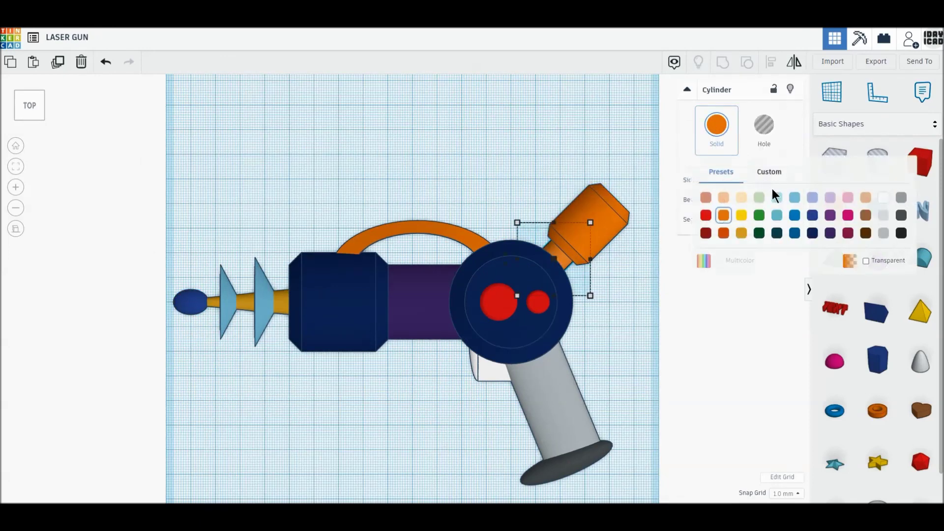
pyautogui.click(705, 215)
pyautogui.click(597, 221)
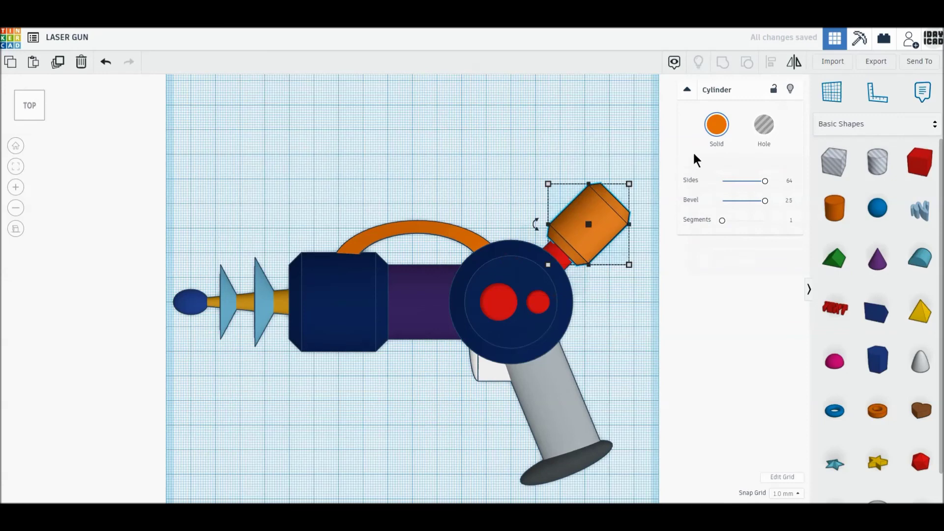
# Recolour the angled top cylinder light blue and the arc handle red
pyautogui.click(717, 126)
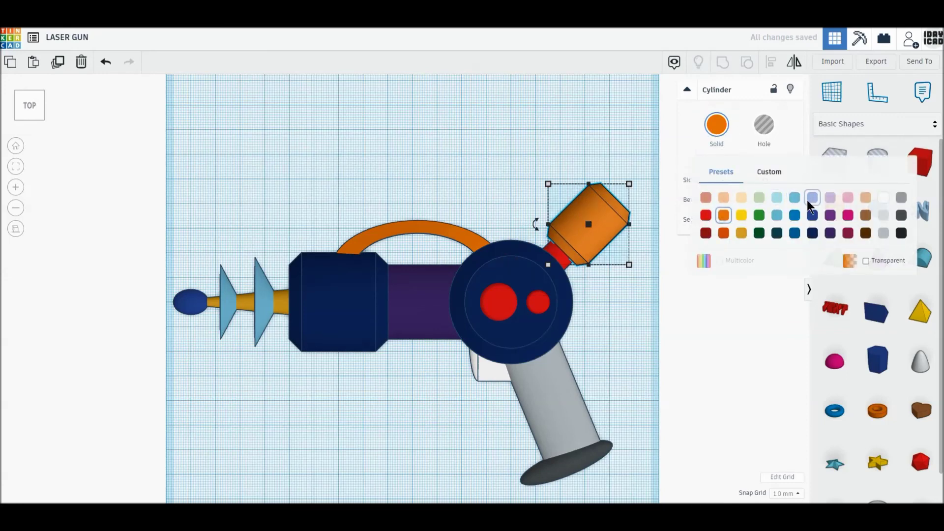
pyautogui.click(826, 200)
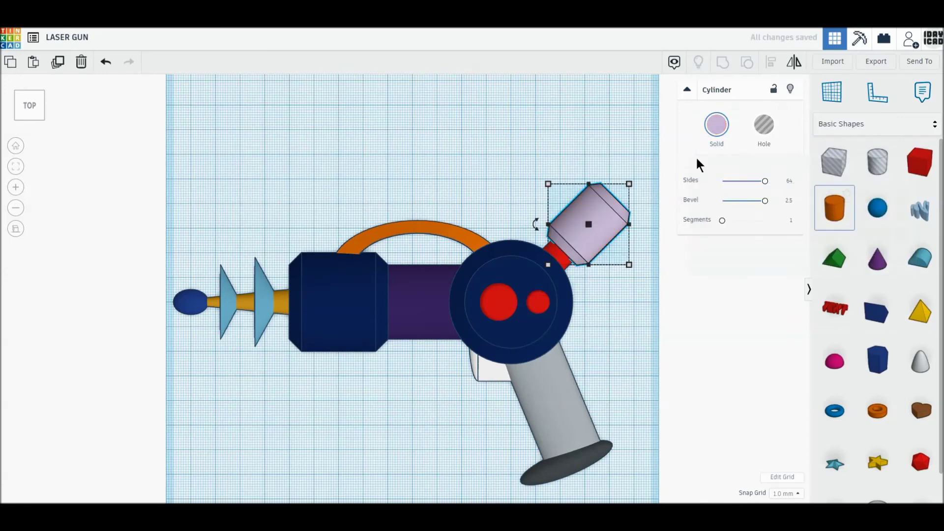
pyautogui.click(716, 125)
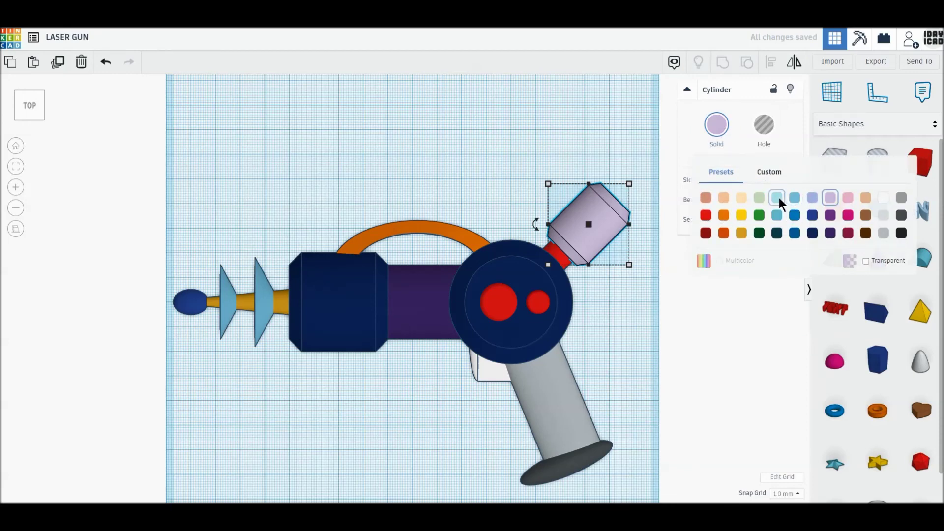
pyautogui.click(777, 198)
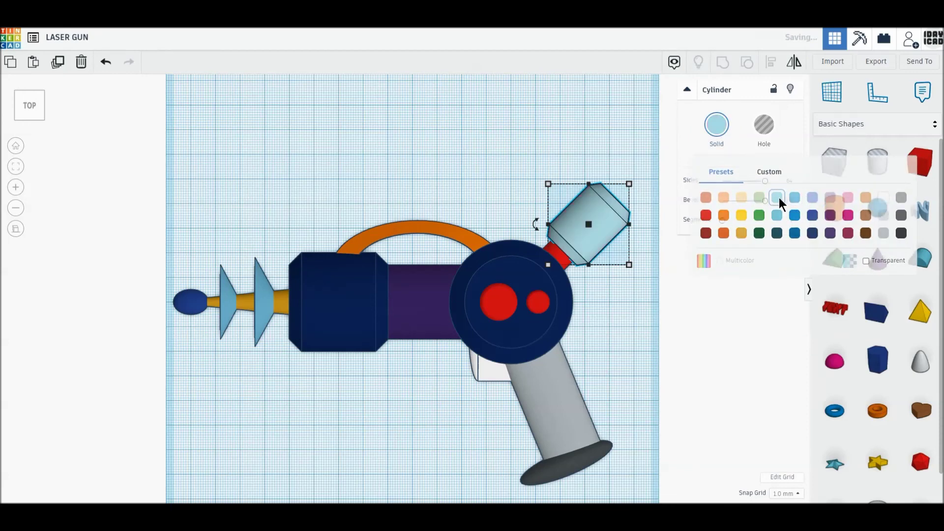
pyautogui.click(404, 229)
pyautogui.click(717, 126)
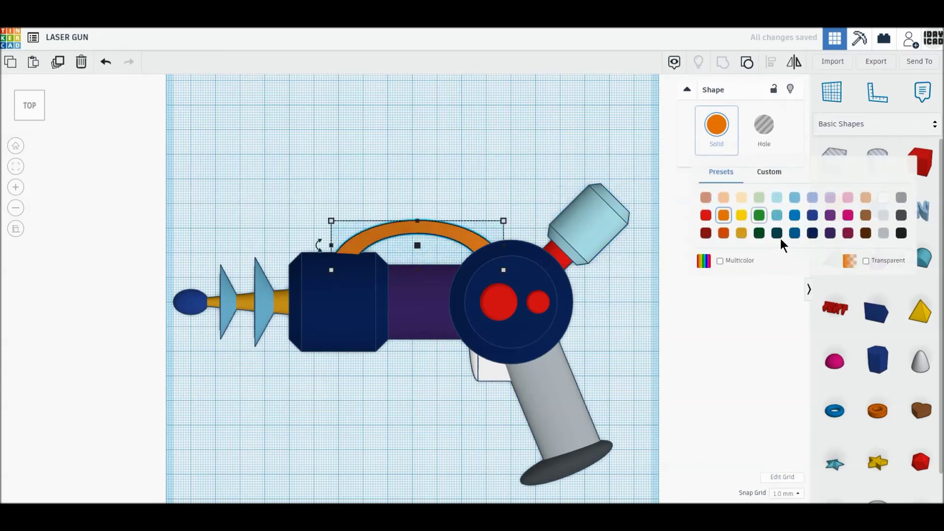
pyautogui.click(704, 216)
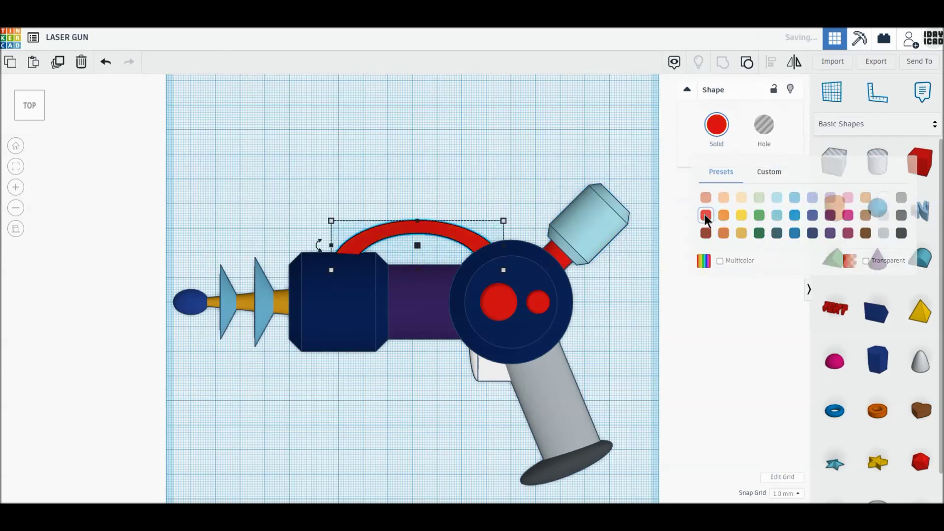
pyautogui.click(293, 160)
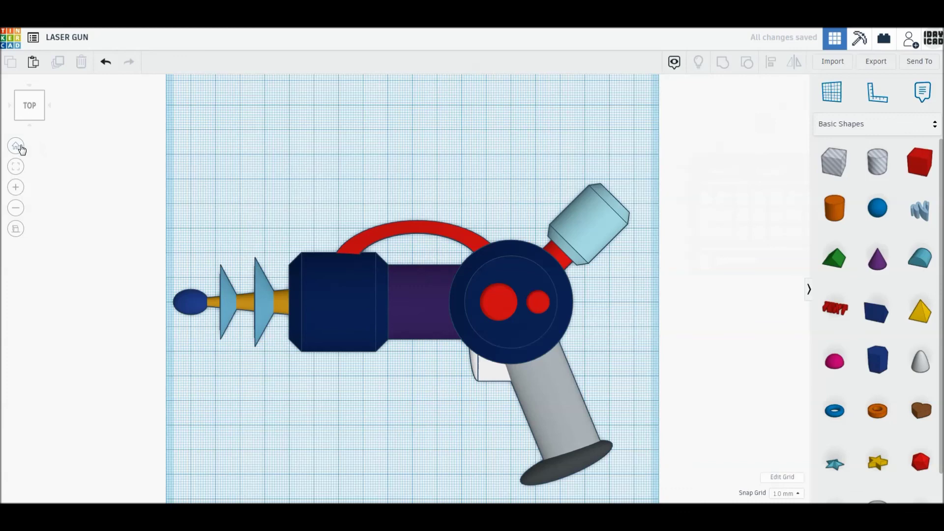
# In perspective home view, select all parts and tilt the gun to 67.5°
pyautogui.click(18, 230)
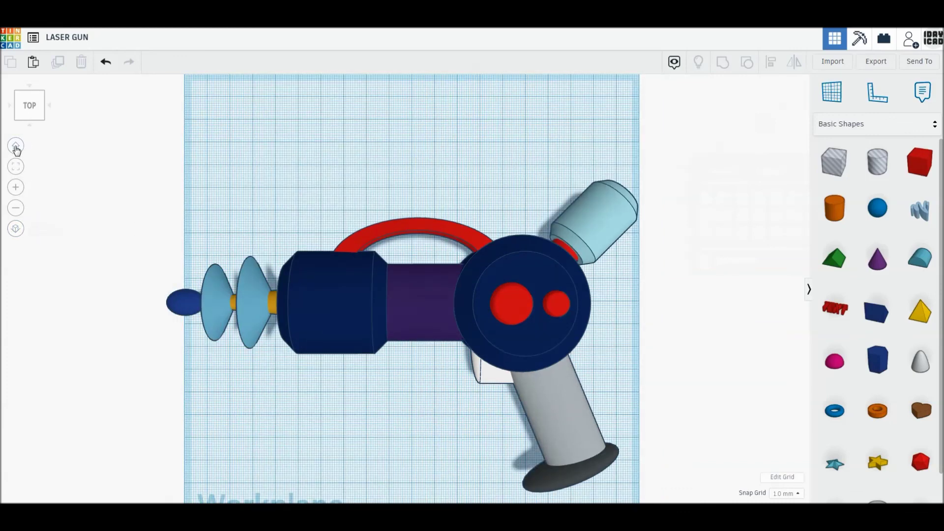
pyautogui.click(15, 146)
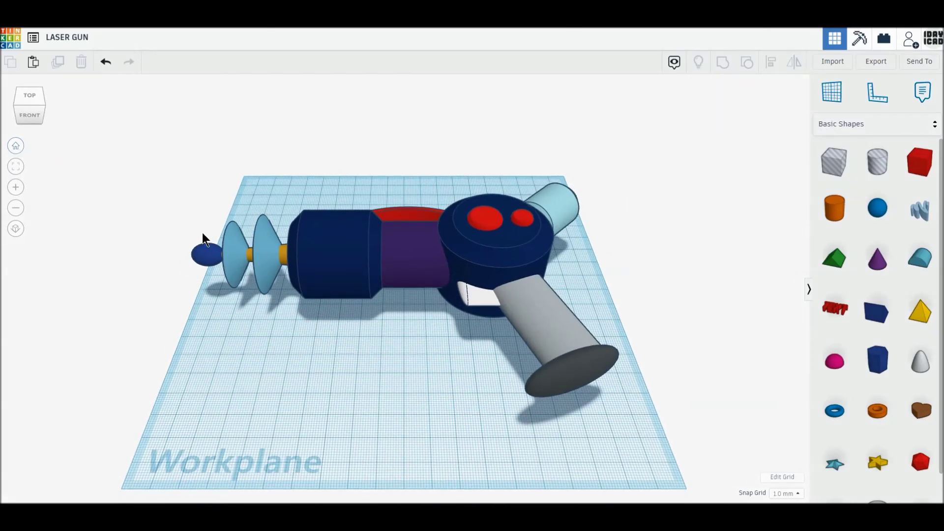
pyautogui.moveTo(146, 144); pyautogui.dragTo(610, 423)
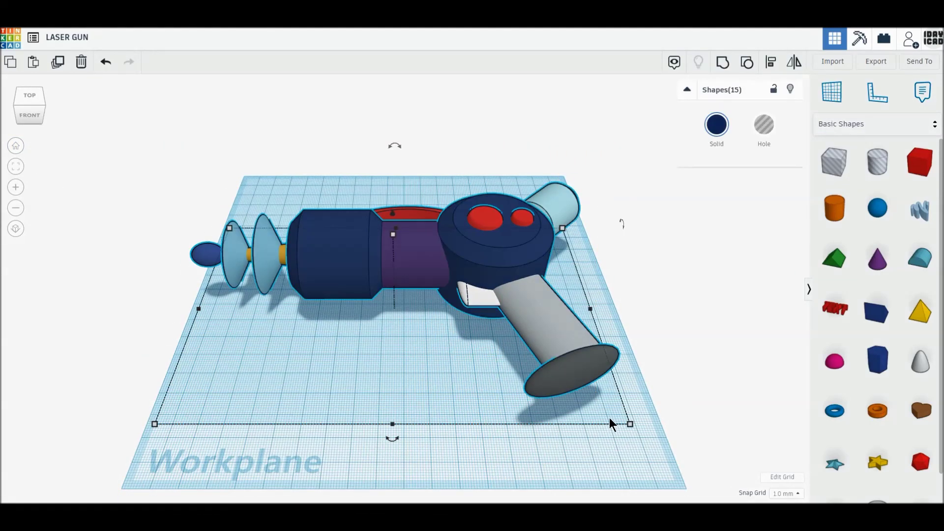
pyautogui.moveTo(622, 223); pyautogui.dragTo(632, 279)
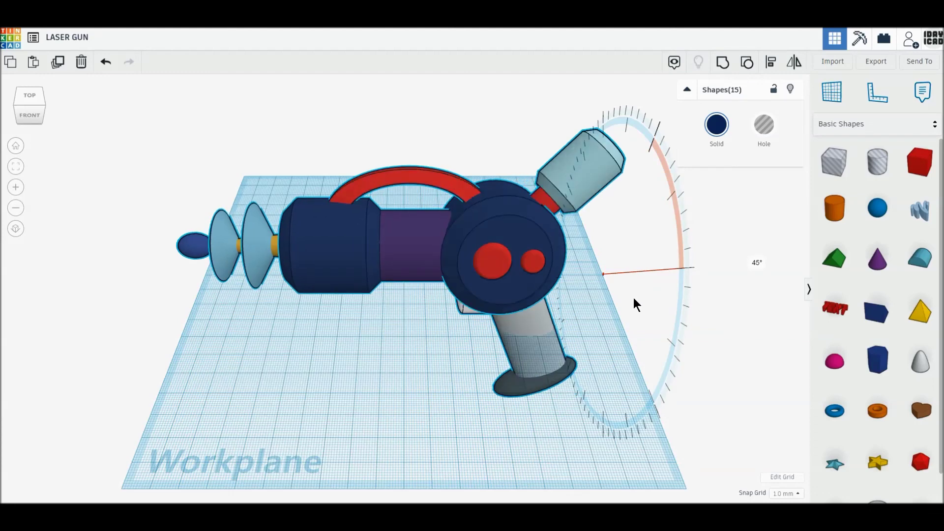
pyautogui.moveTo(633, 297); pyautogui.dragTo(633, 297)
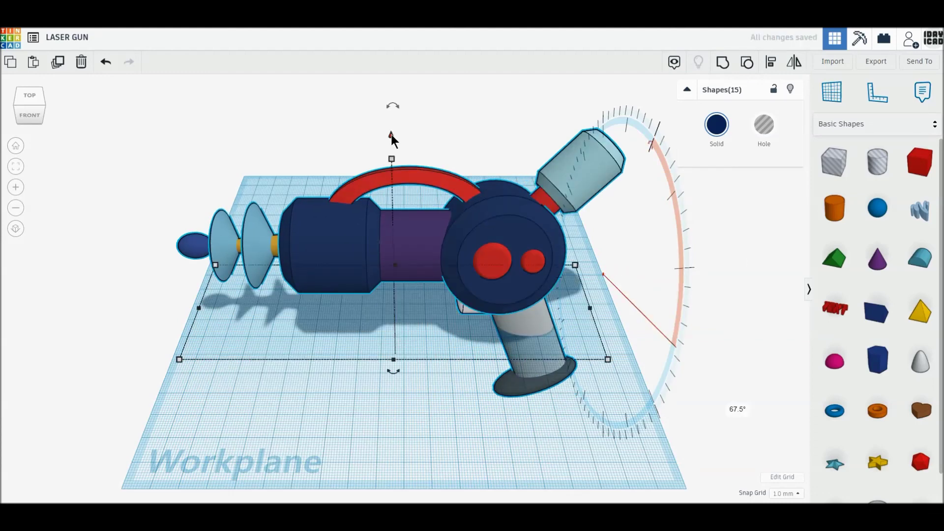
# Set the gun's elevation to 0 and turn it about its vertical axis
pyautogui.moveTo(391, 134); pyautogui.dragTo(392, 129)
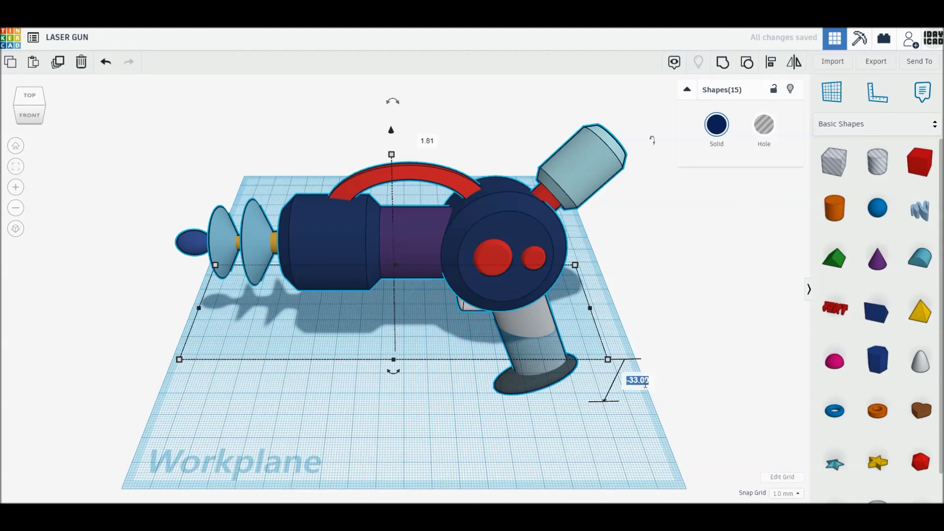
pyautogui.write('0')
pyautogui.press('Return')
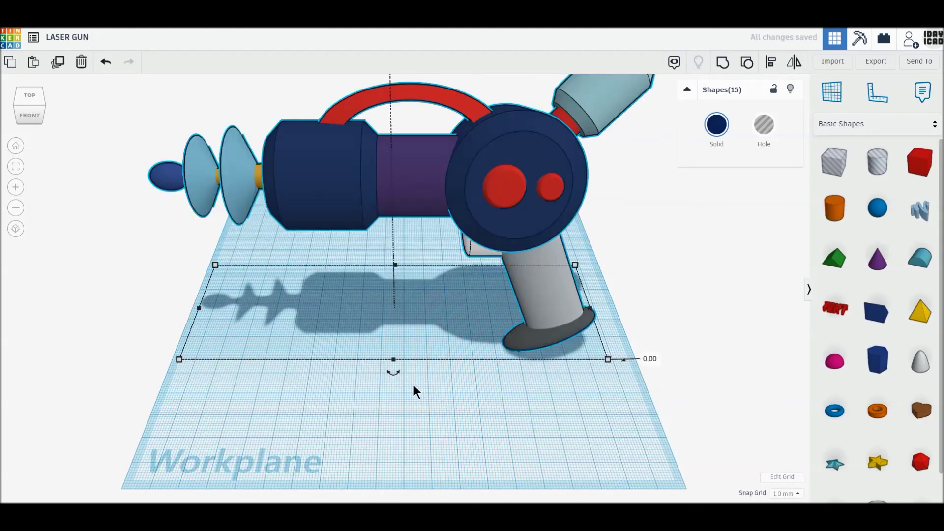
pyautogui.moveTo(392, 371); pyautogui.dragTo(418, 370)
pyautogui.press('f')
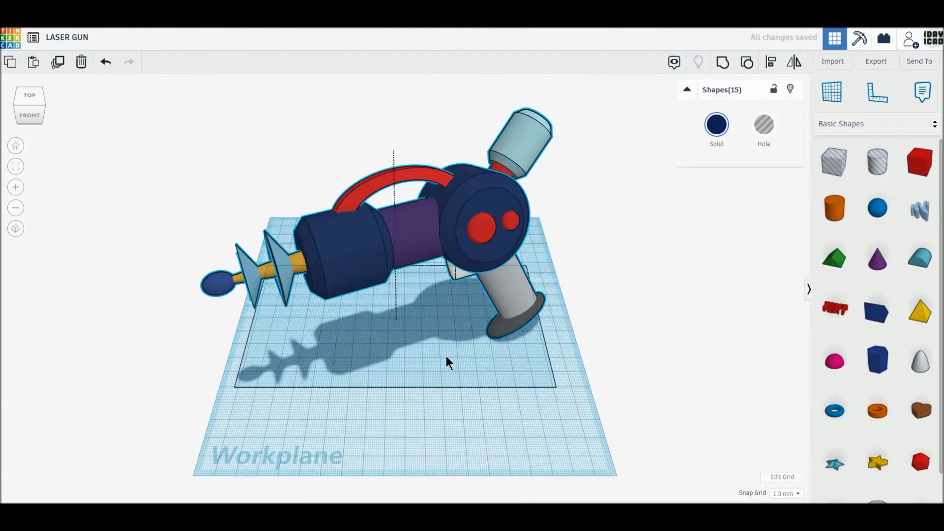
# Tilt the gun further, reset its elevation to 0 and slide it right
pyautogui.moveTo(595, 161); pyautogui.dragTo(578, 150)
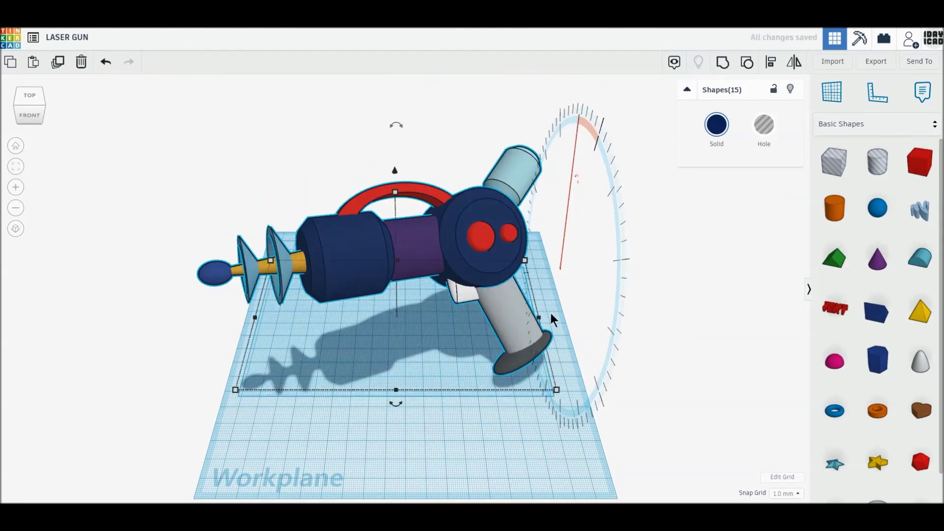
pyautogui.moveTo(396, 176); pyautogui.dragTo(396, 179)
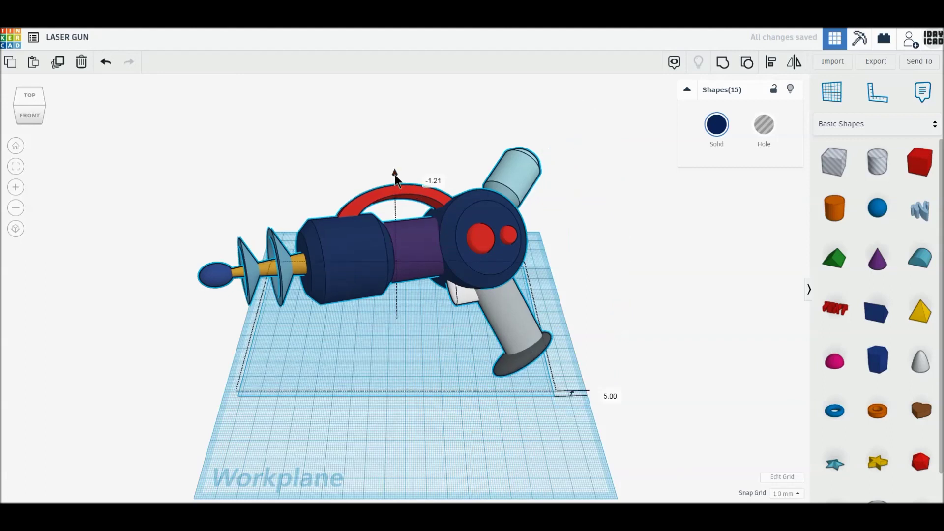
pyautogui.write('0')
pyautogui.press('Return')
pyautogui.moveTo(517, 348); pyautogui.dragTo(530, 353)
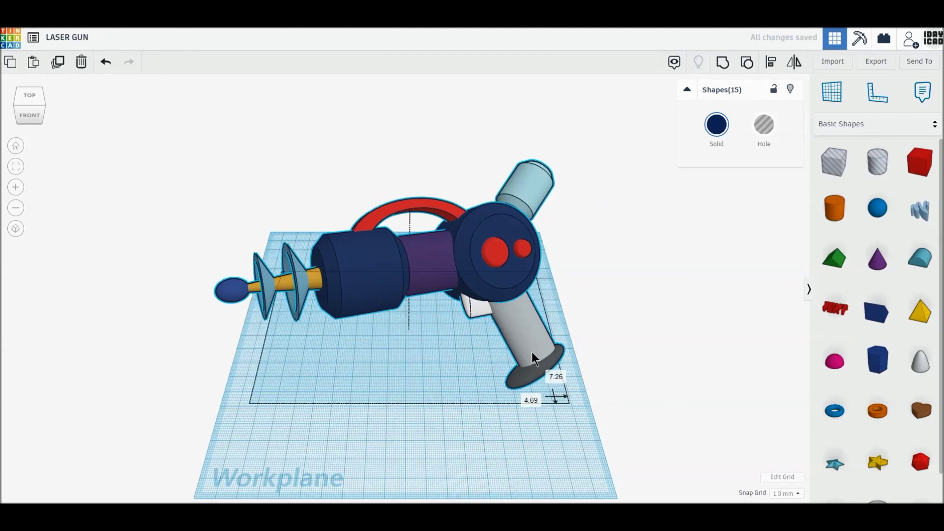
pyautogui.moveTo(530, 353)
pyautogui.mouseDown()
pyautogui.moveTo(542, 354)
pyautogui.moveTo(557, 398)
pyautogui.moveTo(562, 392)
pyautogui.mouseUp()
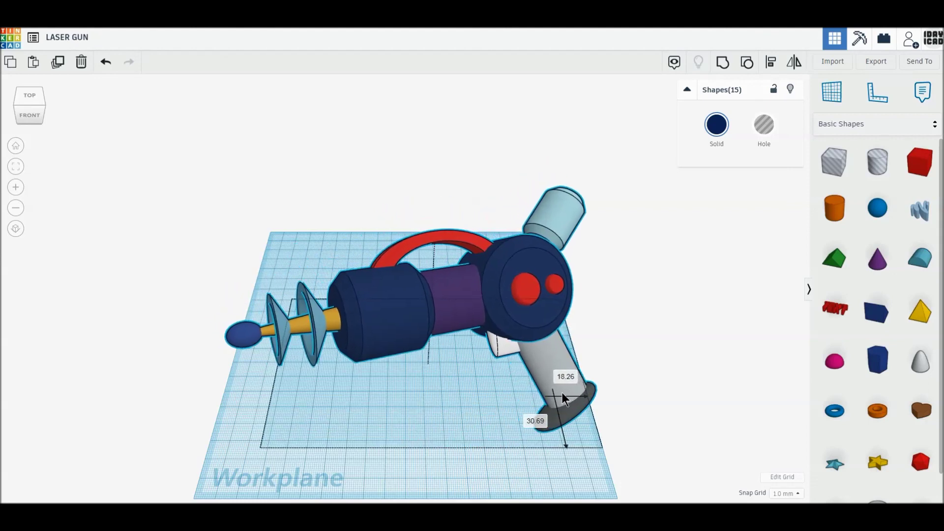
# Reselect all parts and move the whole gun toward the front of the workplane
pyautogui.click(21, 152)
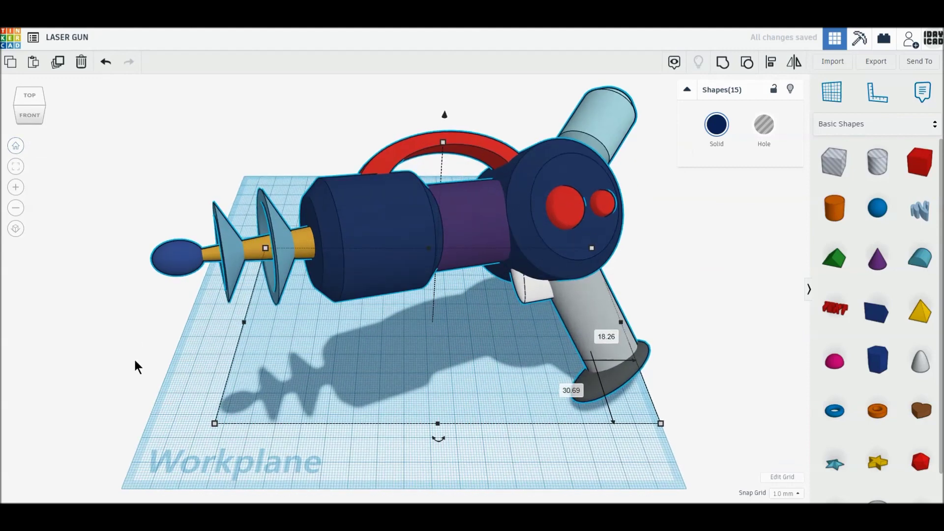
pyautogui.click(135, 362)
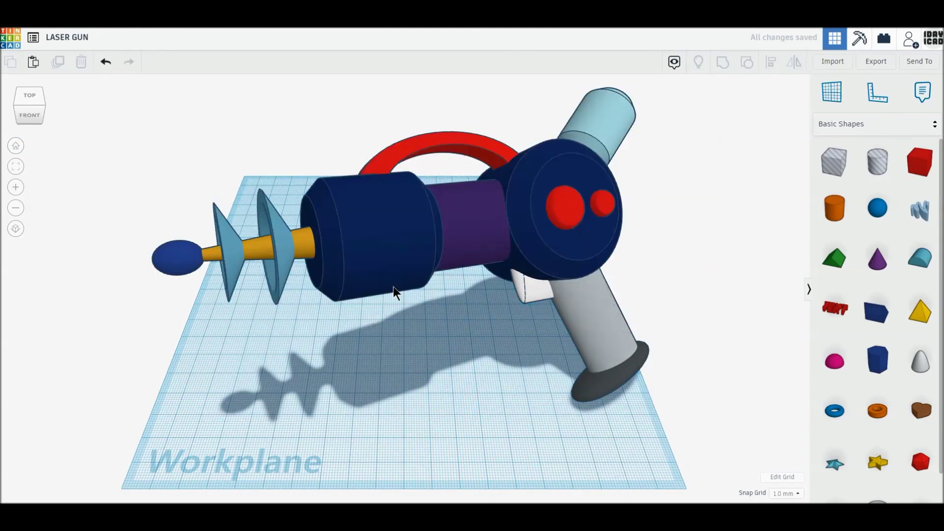
pyautogui.hotkey('ctrl', 'a')
pyautogui.moveTo(462, 232); pyautogui.dragTo(461, 252)
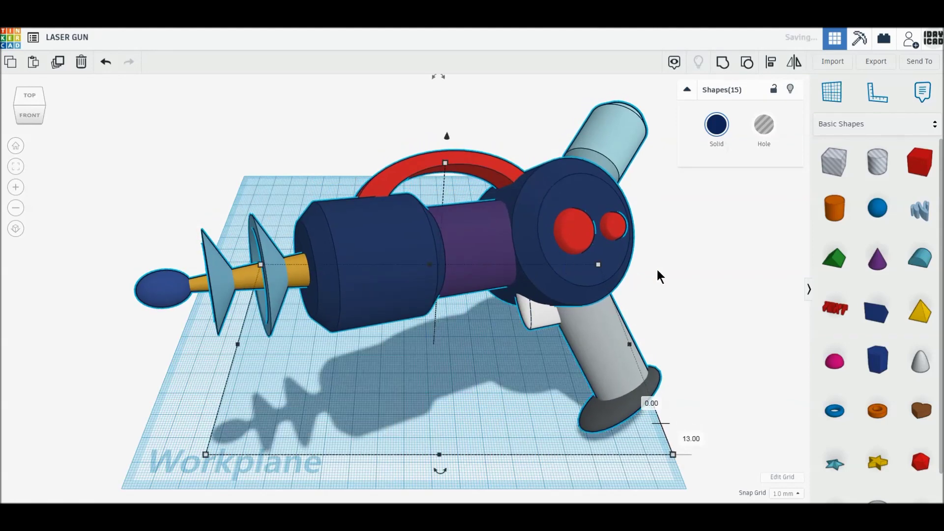
pyautogui.click(688, 269)
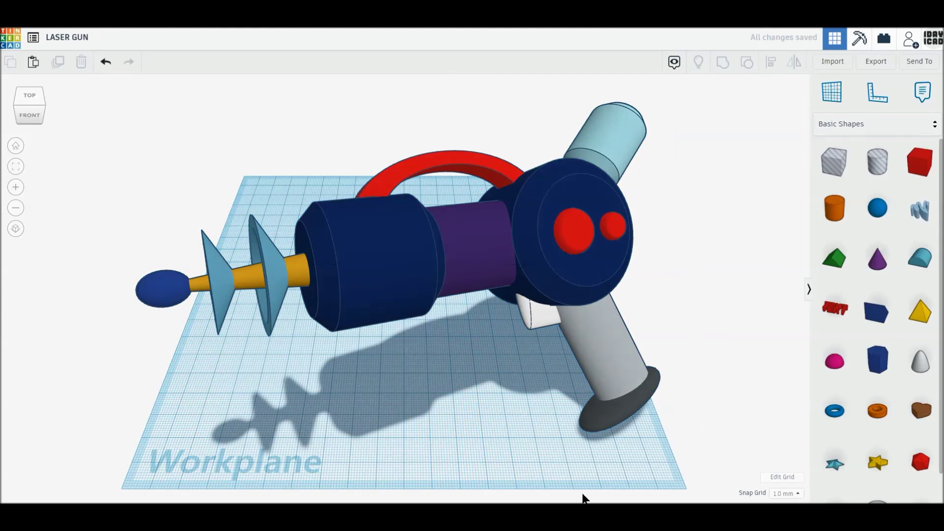